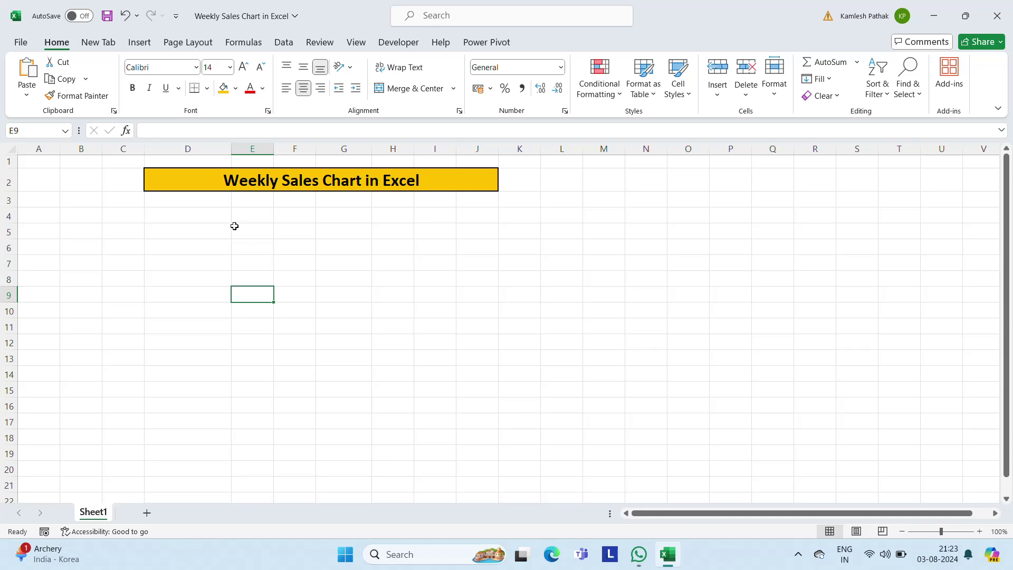
Enter the heading 'Sales Person' in cell D4
click(201, 221)
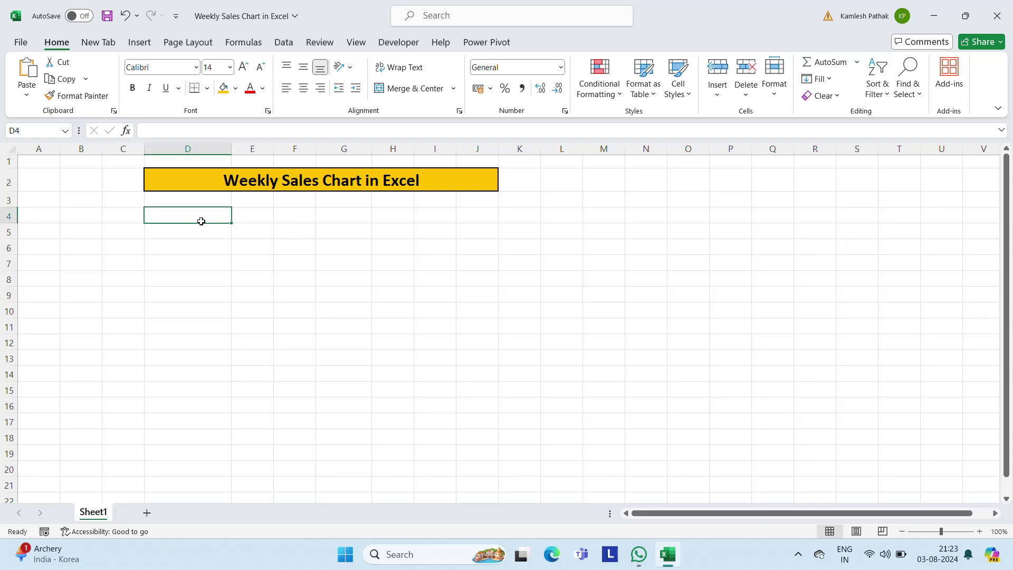
text(Sales)
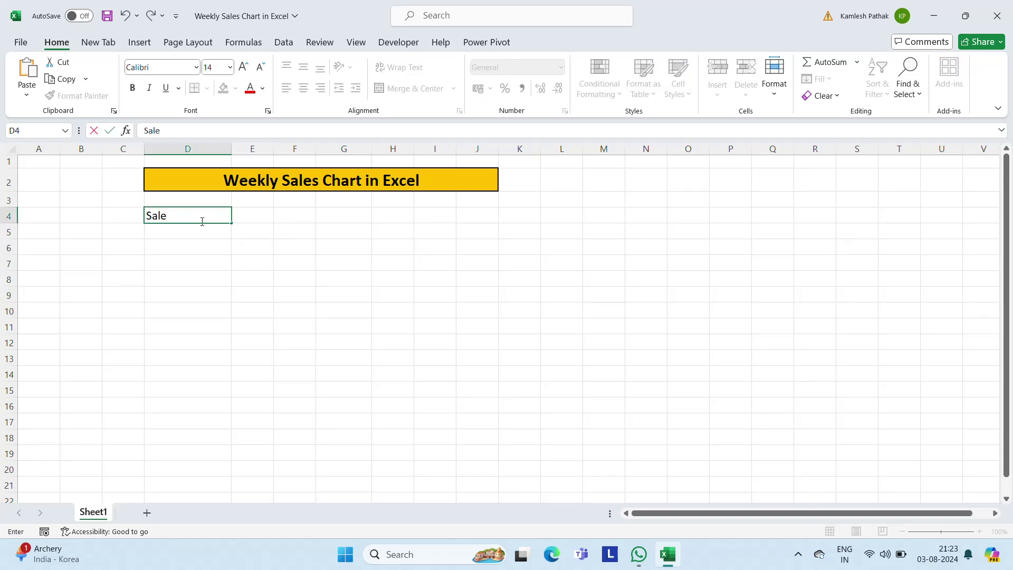
text( Person)
key(Return)
click(202, 222)
key(Right)
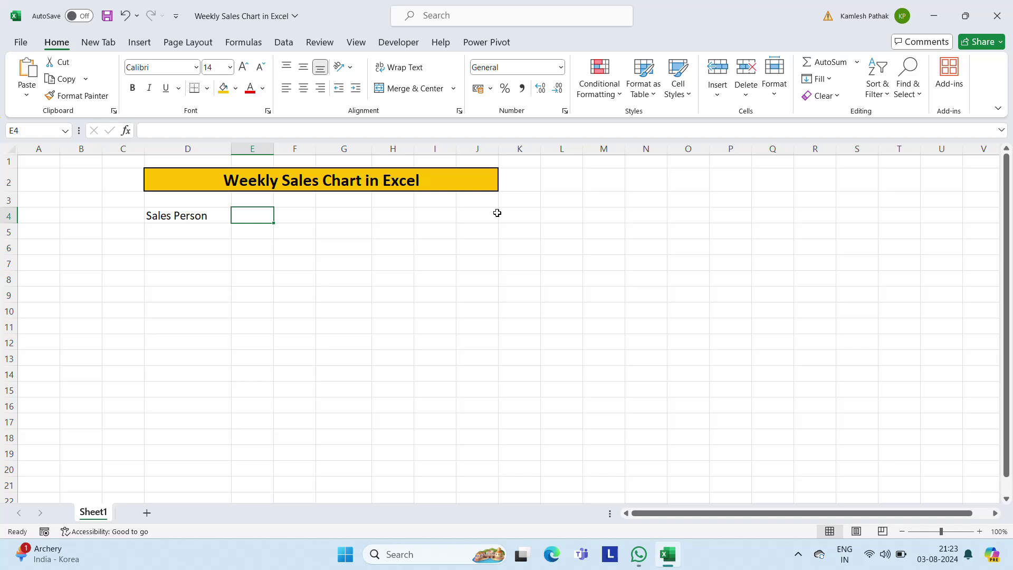
Enter Monday and Tuesday in E4:F4, widen column E, and fill the day names through Saturday in J4
text(Mo)
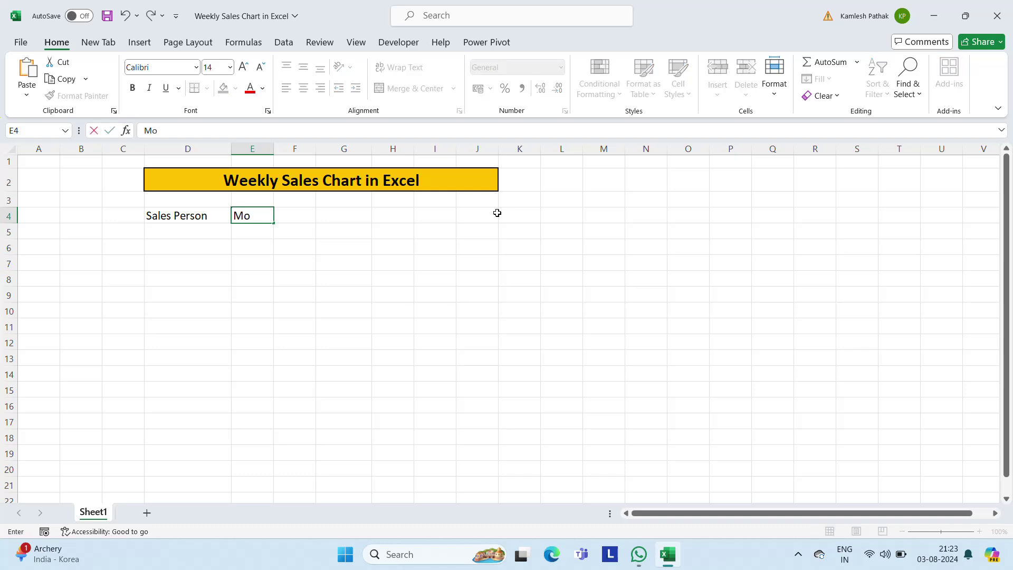
text(nday)
key(Tab)
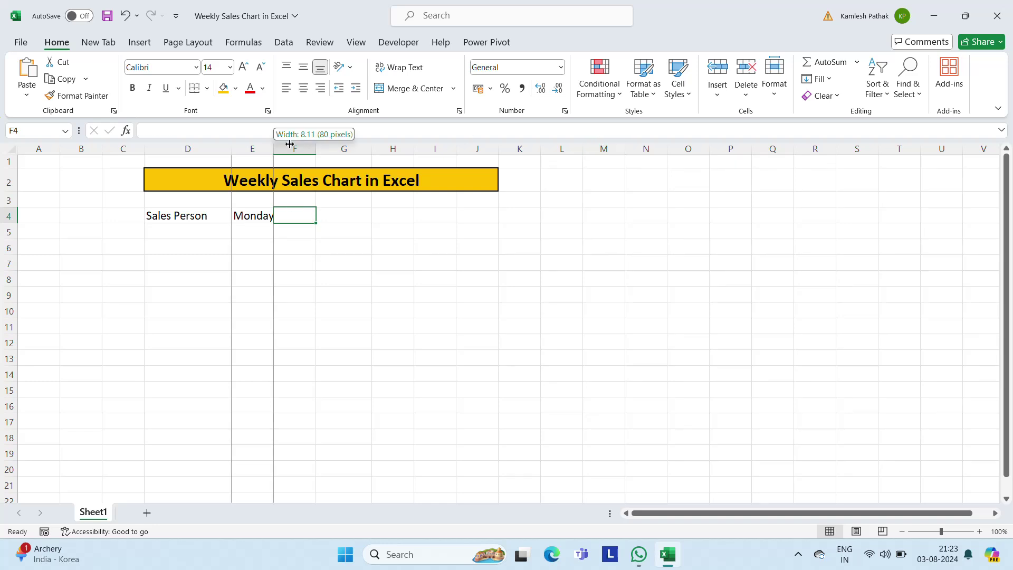
drag(274, 149, 300, 148)
text(Tu)
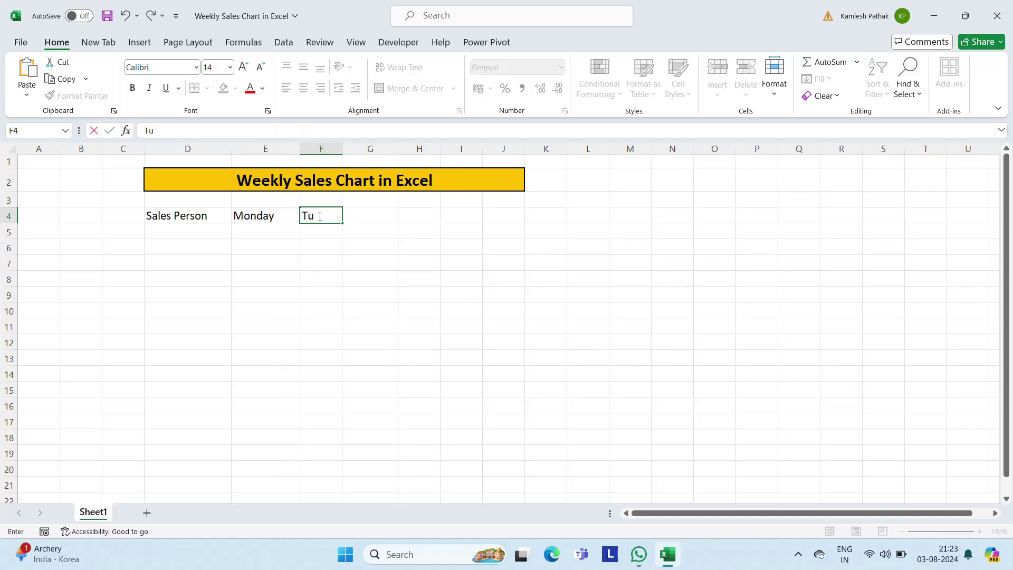
text(esda)
text(y)
key(Return)
drag(264, 216, 330, 218)
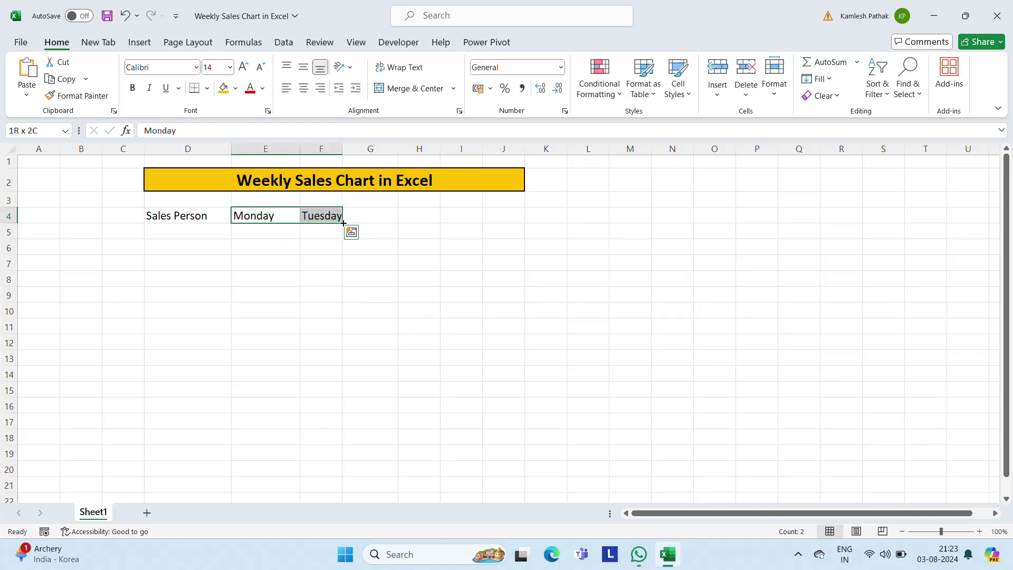
drag(344, 223, 526, 220)
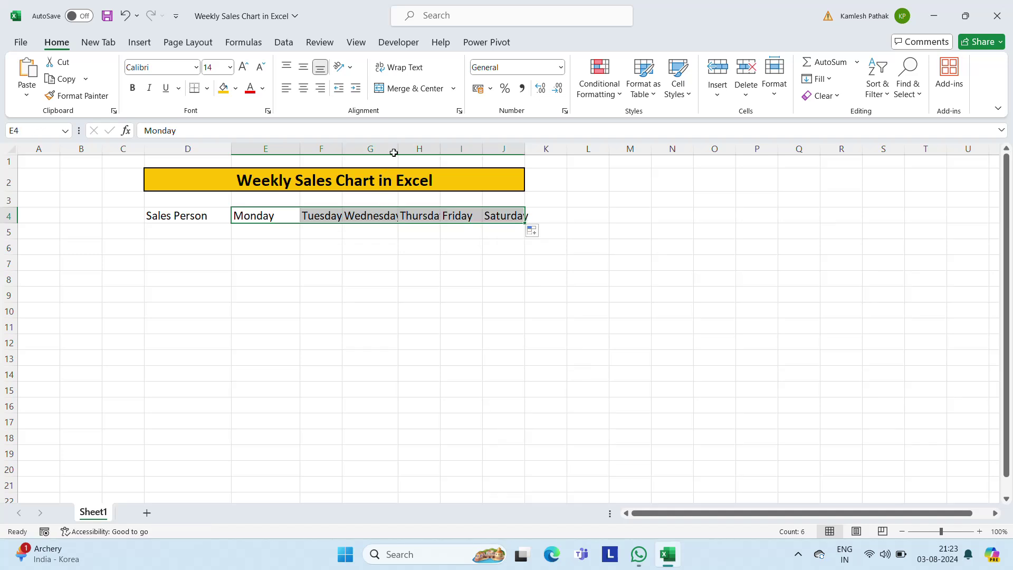
Widen columns F, H, G and J so Tuesday, Thursday, Wednesday and Saturday fit
drag(343, 148, 362, 148)
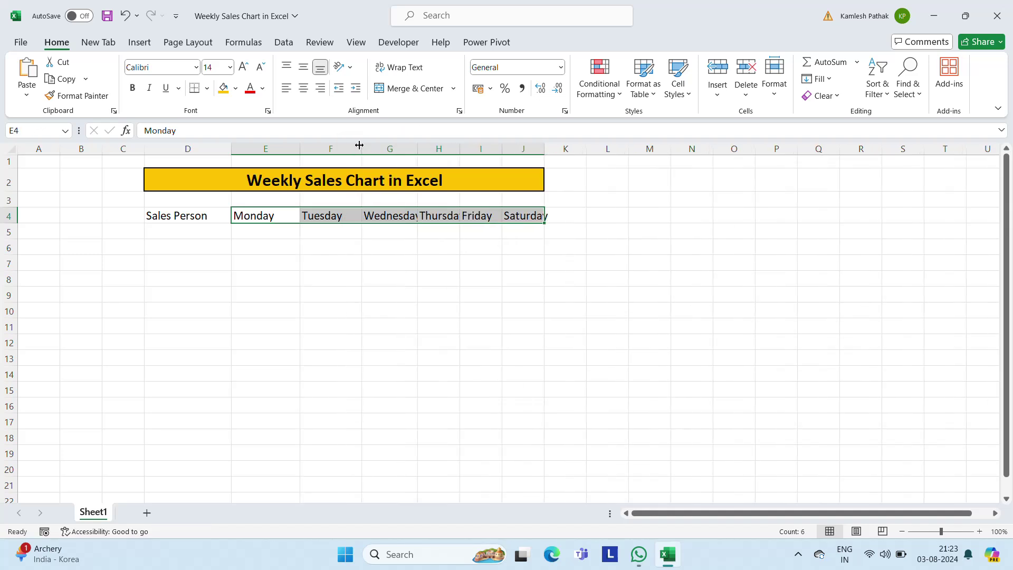
drag(460, 148, 484, 148)
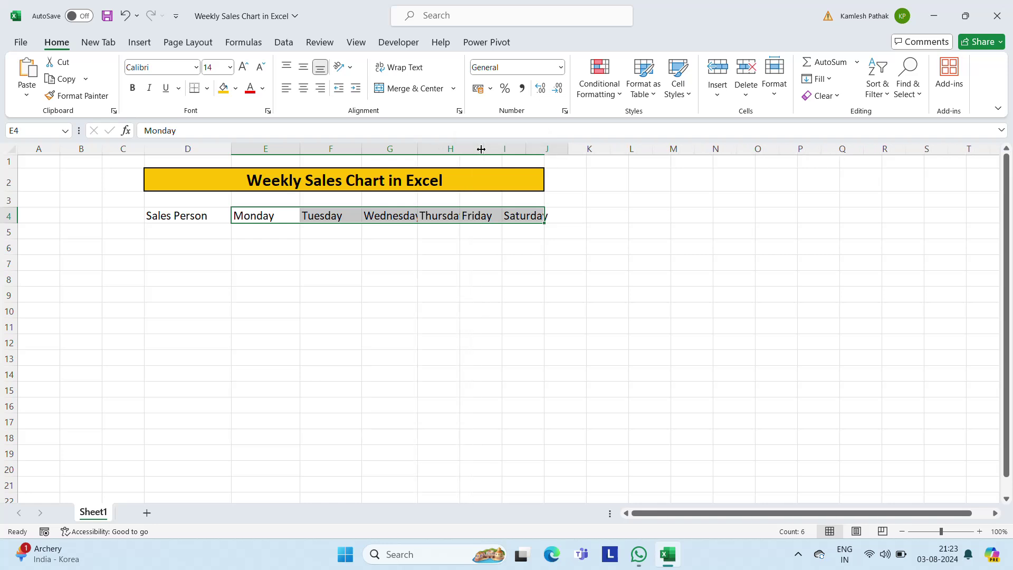
drag(417, 148, 431, 148)
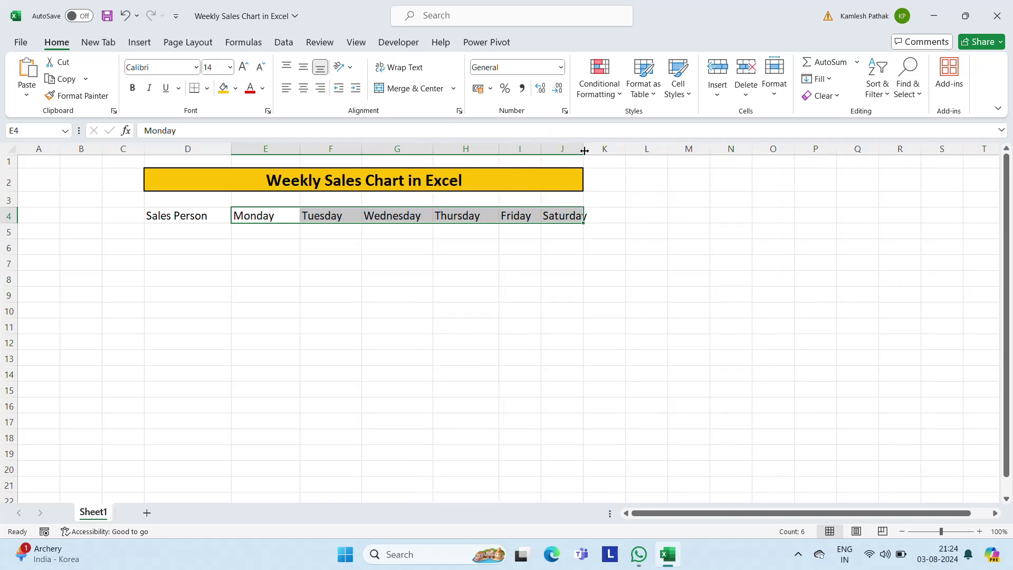
drag(583, 148, 608, 149)
Make the day headings E4:J4 and the Sales Person heading in D4 bold
click(371, 247)
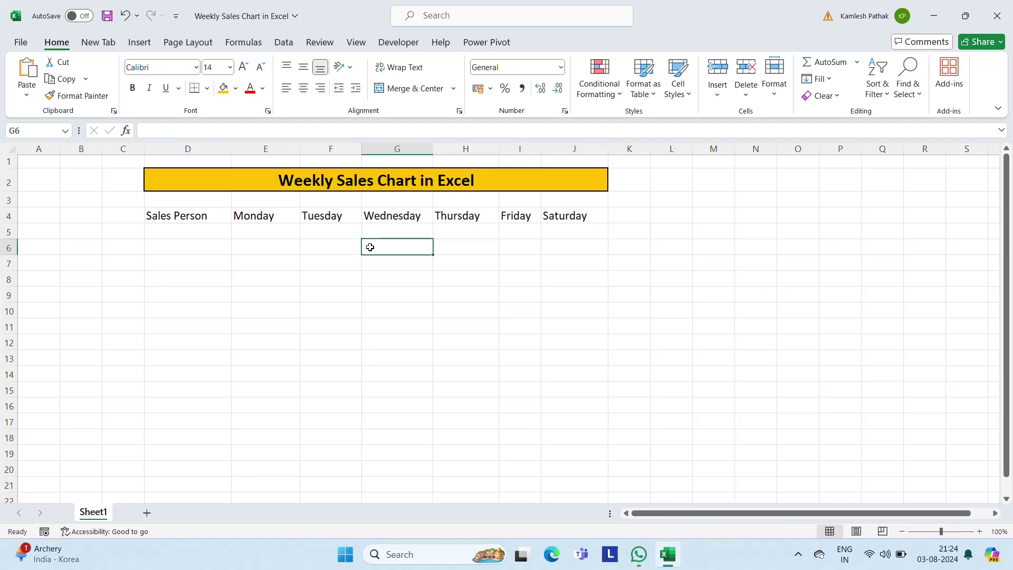
key(Up)
key(Left)
key(Left)
key(Up)
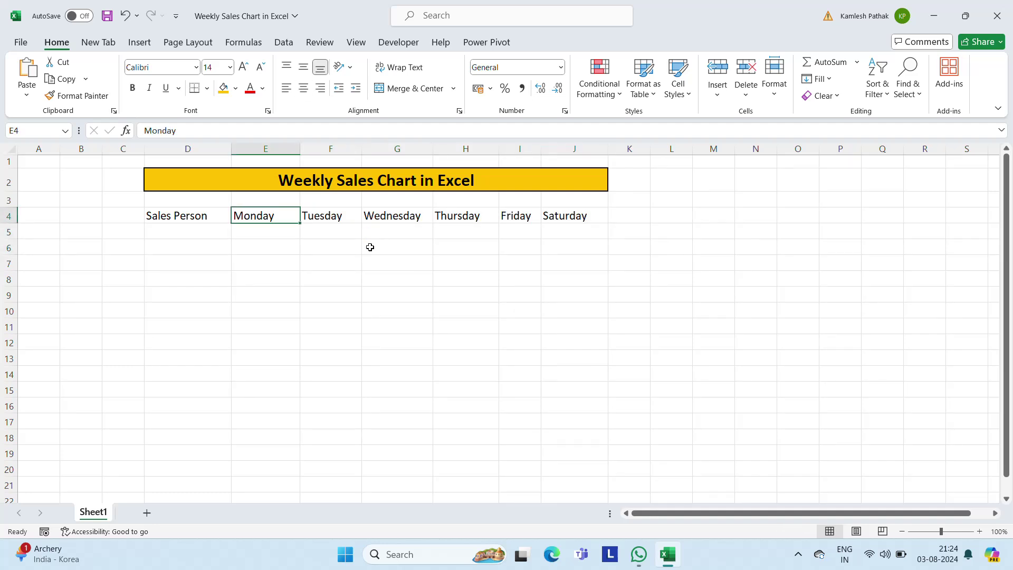
key(shift+Right)
key(shift+Right)
key(shift+Right)
key(shift+Right)
key(shift+Right)
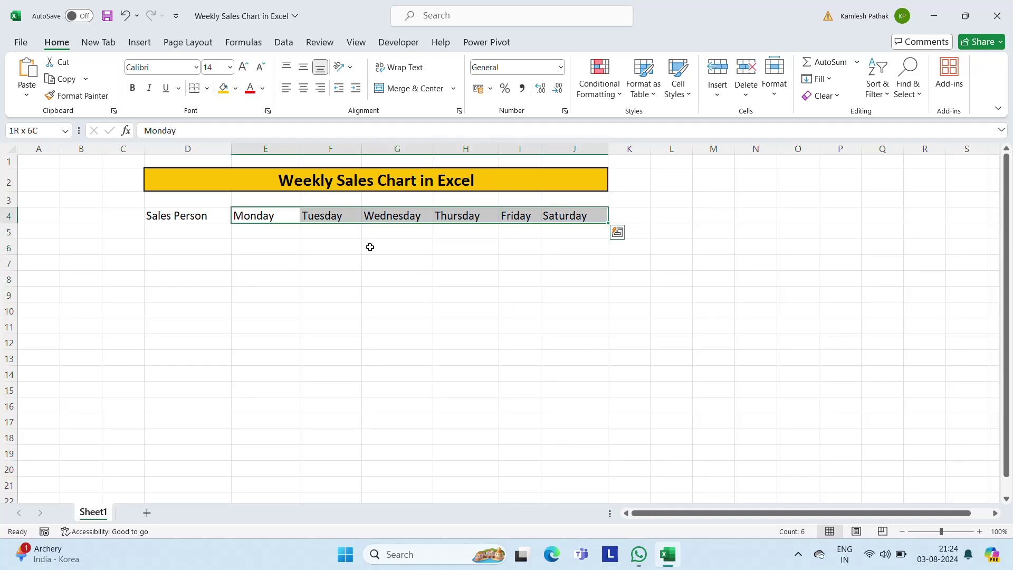
key(ctrl+b)
key(Left)
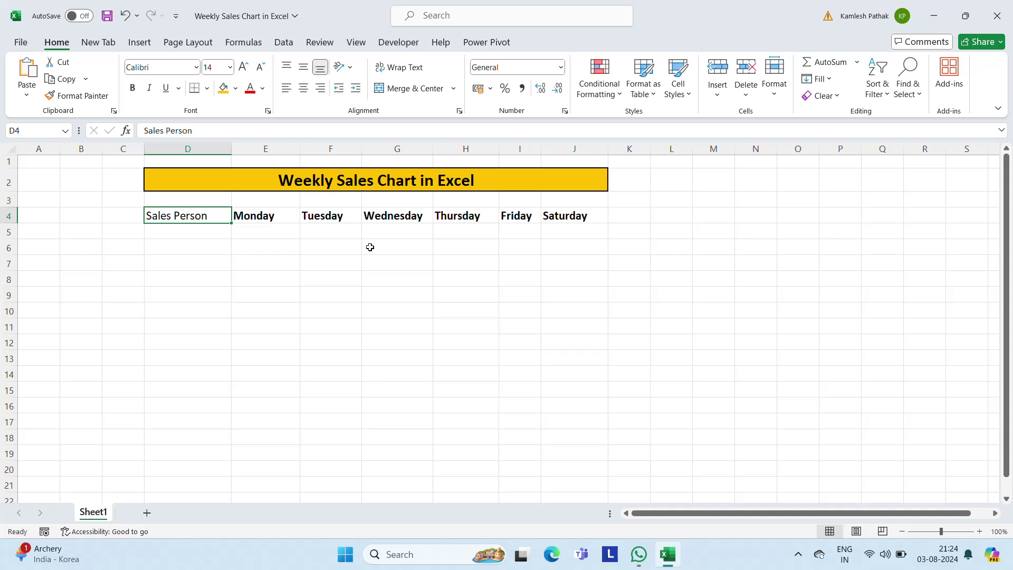
key(ctrl+b)
Enter the first four salesperson names in D5:D8
key(Down)
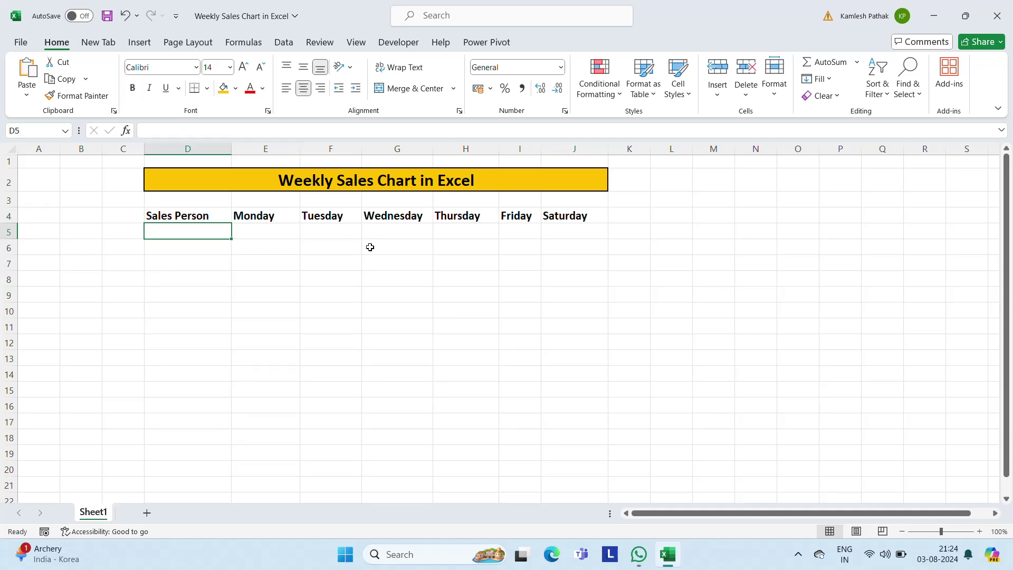
text(Rame)
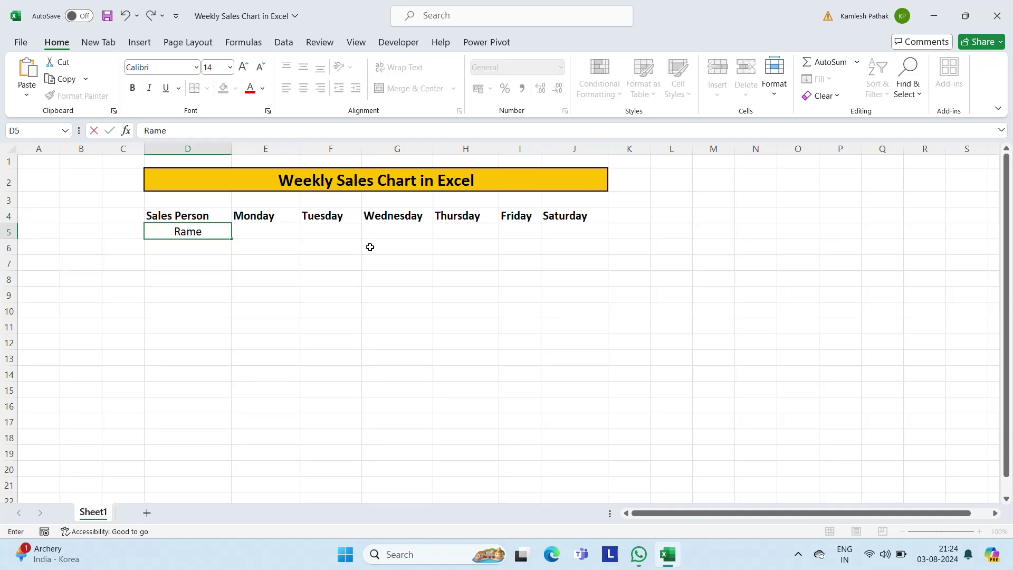
text(sh Kumar)
key(Return)
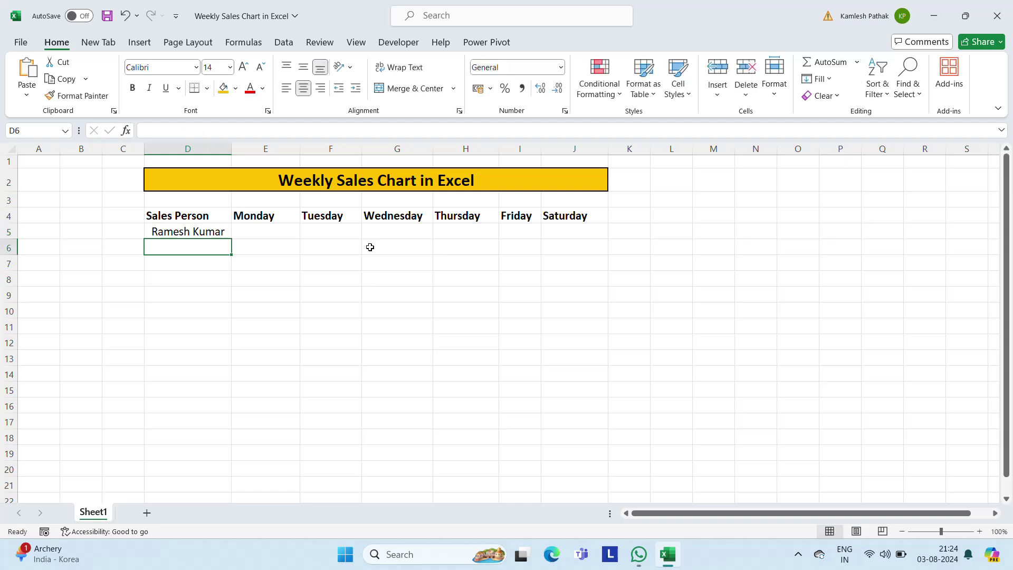
text(Manish Josh)
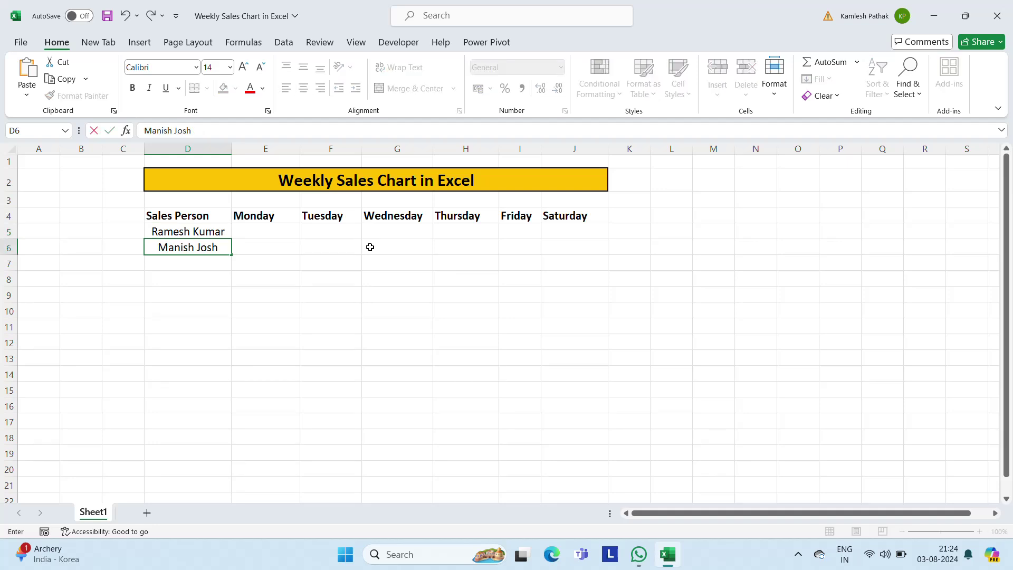
text(i)
key(Return)
text(Neet)
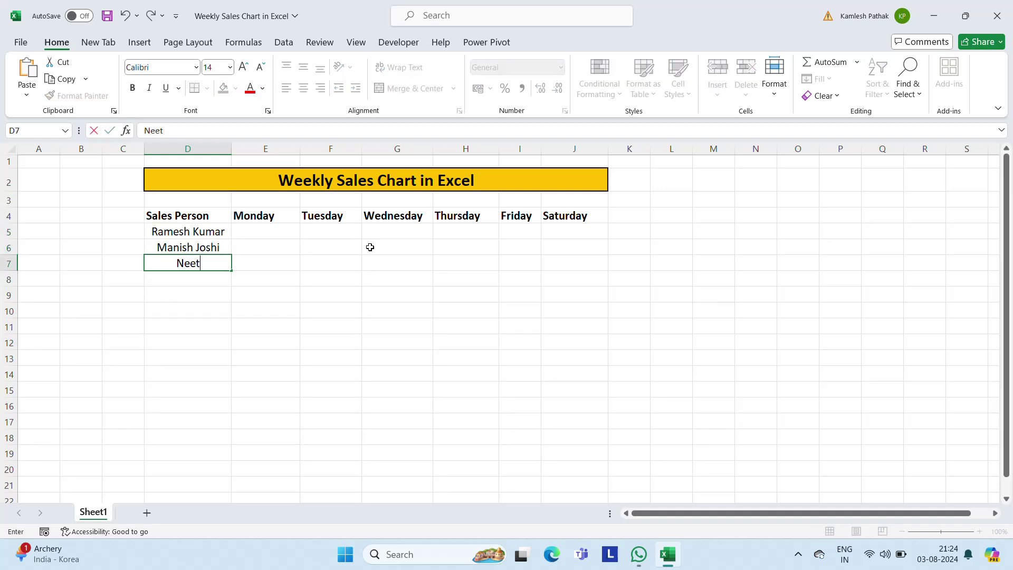
text(a Ku)
text(mari)
key(Return)
text(Ra)
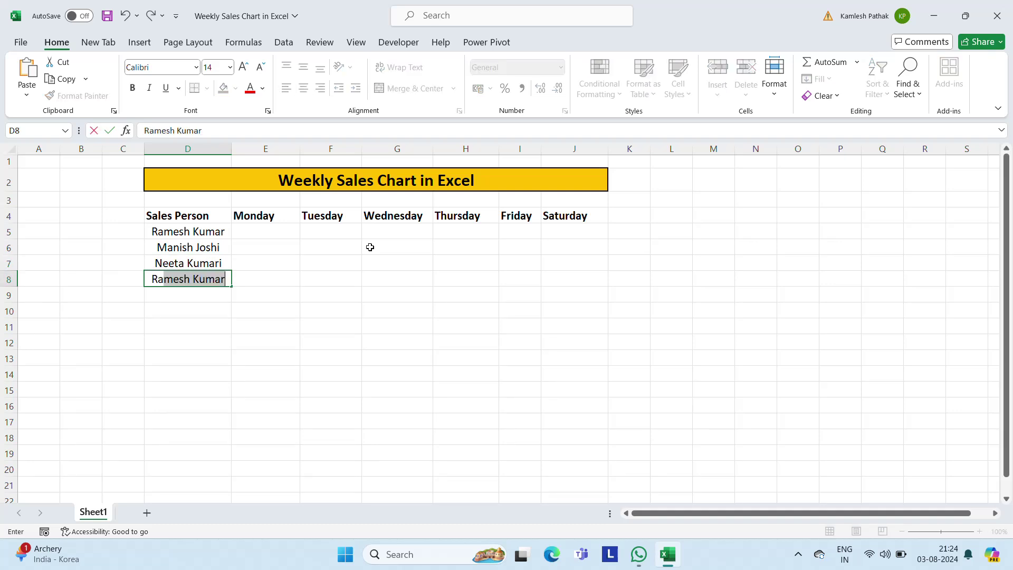
text(hul Singh)
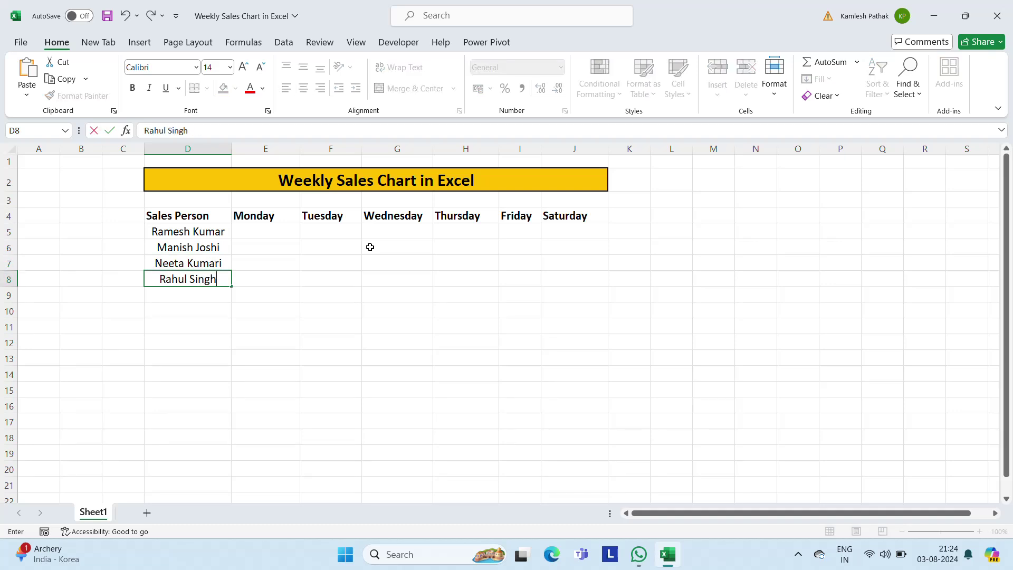
key(Return)
Enter the remaining four salesperson names in D9:D12
text(Manoj )
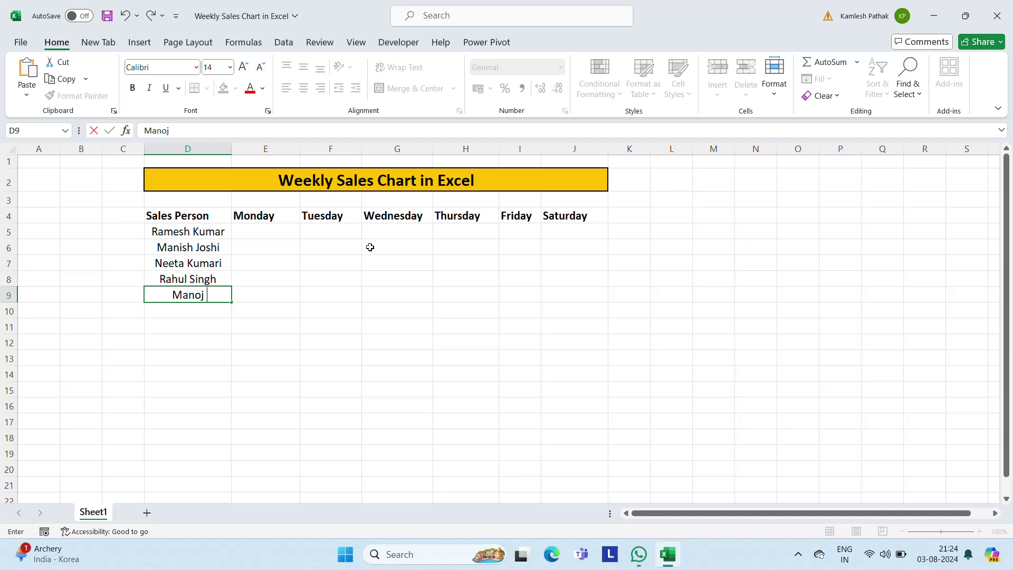
text(Kumar)
key(Return)
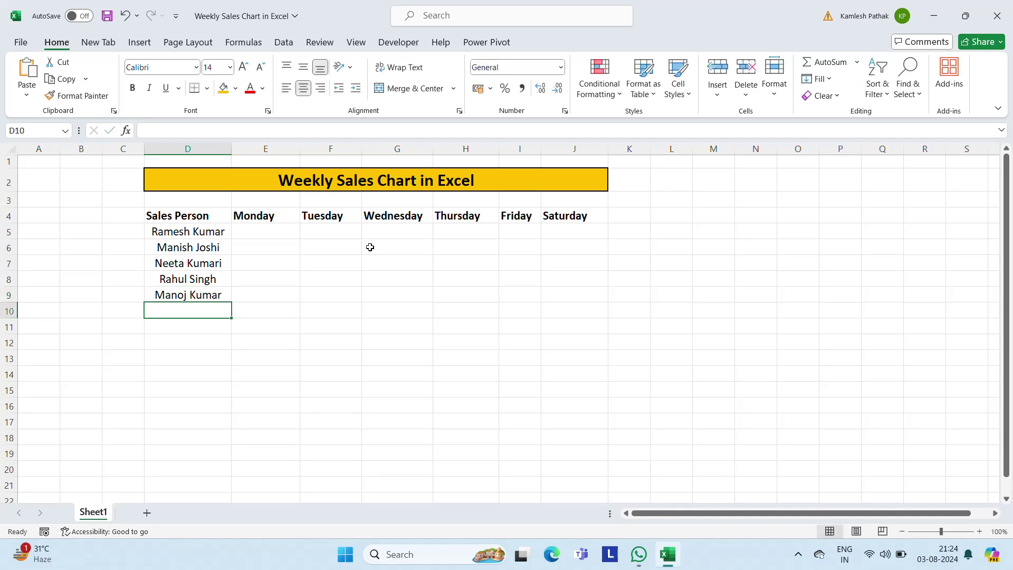
text(Kamal )
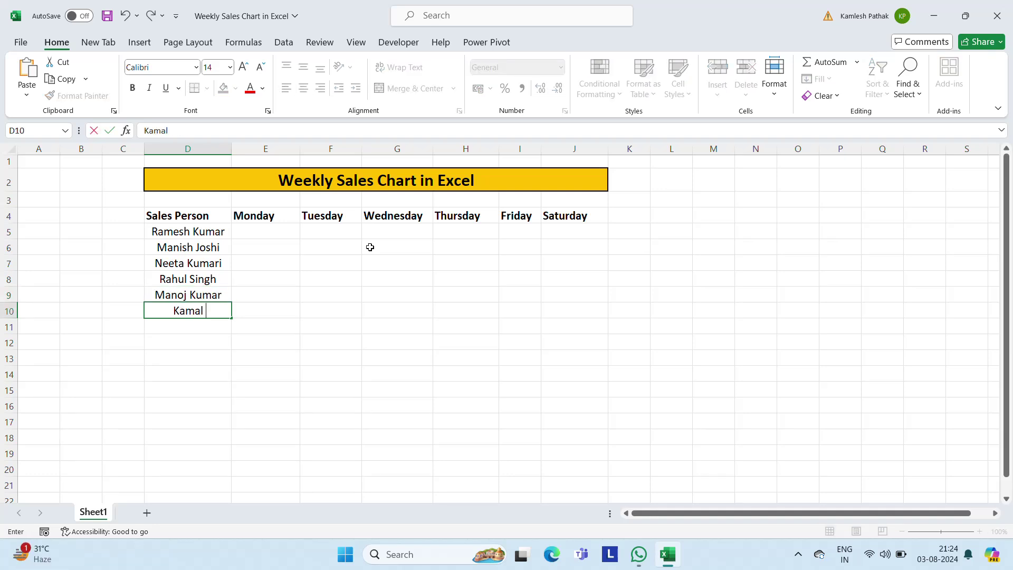
text(Singh)
key(Return)
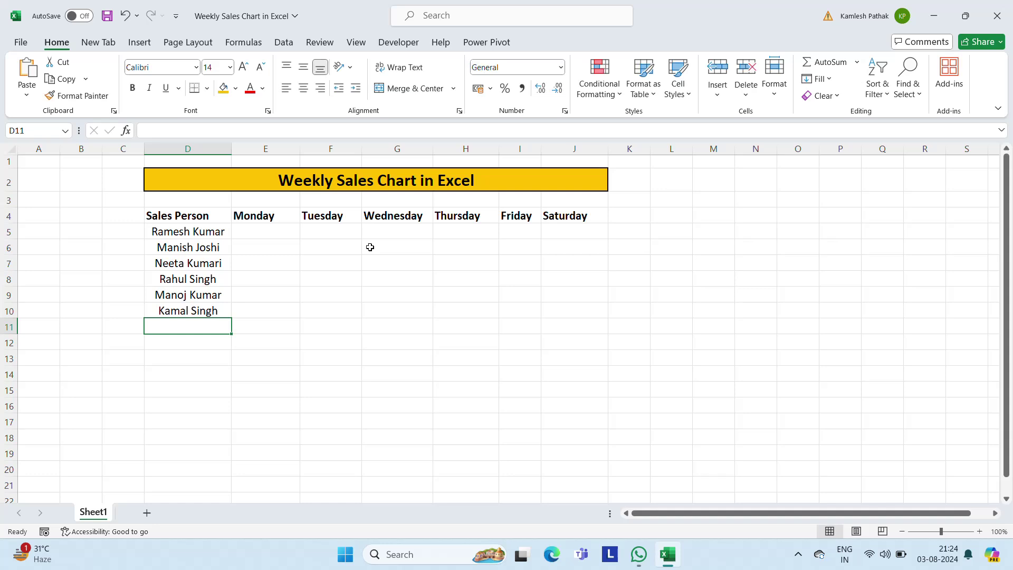
text(Rajnish Ku)
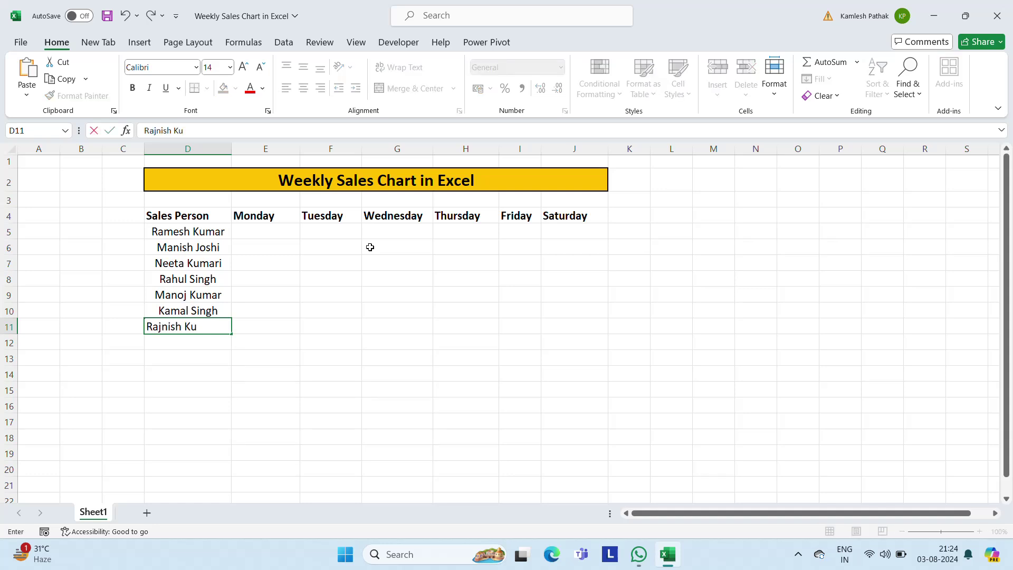
text(mar)
key(Return)
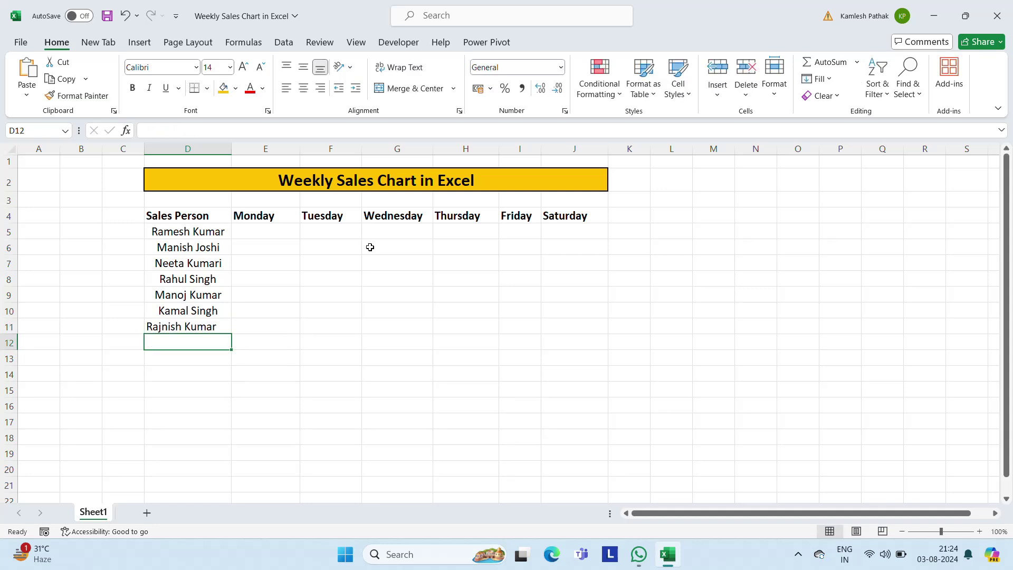
text(Rit)
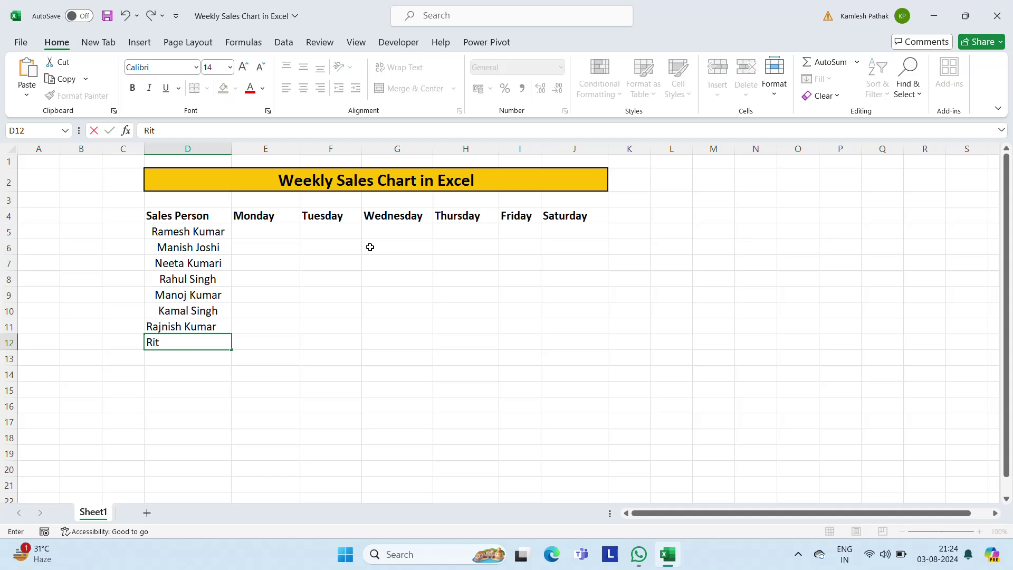
text(a Singh)
key(Return)
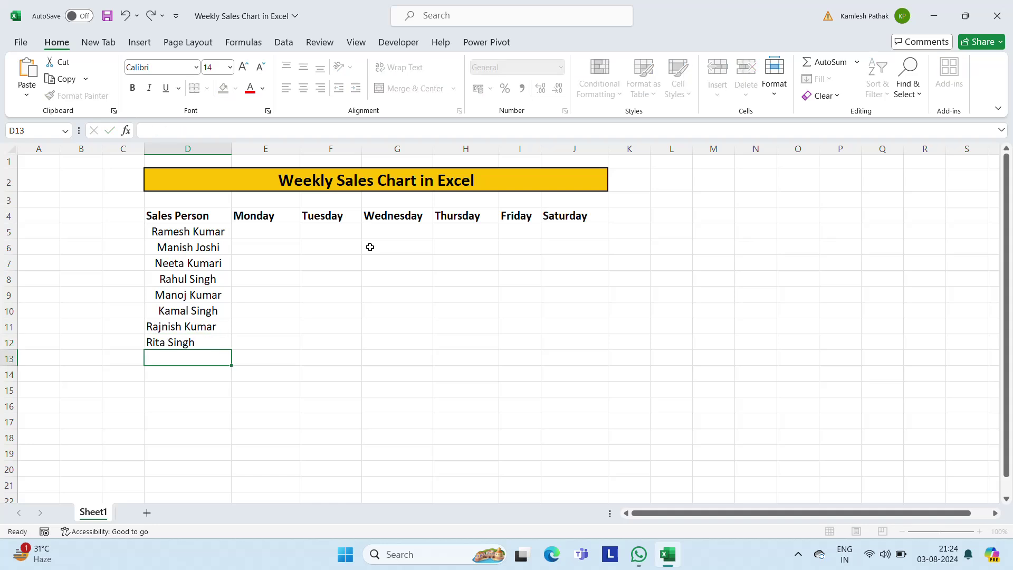
key(Up)
key(Up)
key(Up)
key(Up)
key(Up)
key(Up)
key(Up)
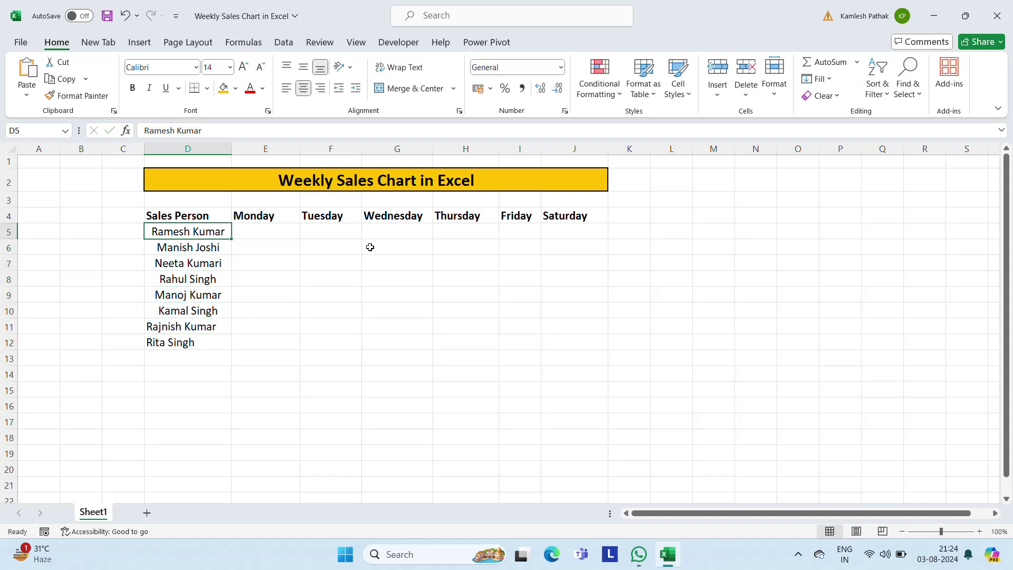
Enter =RANDBETWEEN(2000,6000) in E5
key(shift+Down)
key(shift+Down)
key(shift+Down)
key(shift+Down)
key(shift+Down)
key(shift+Down)
key(Right)
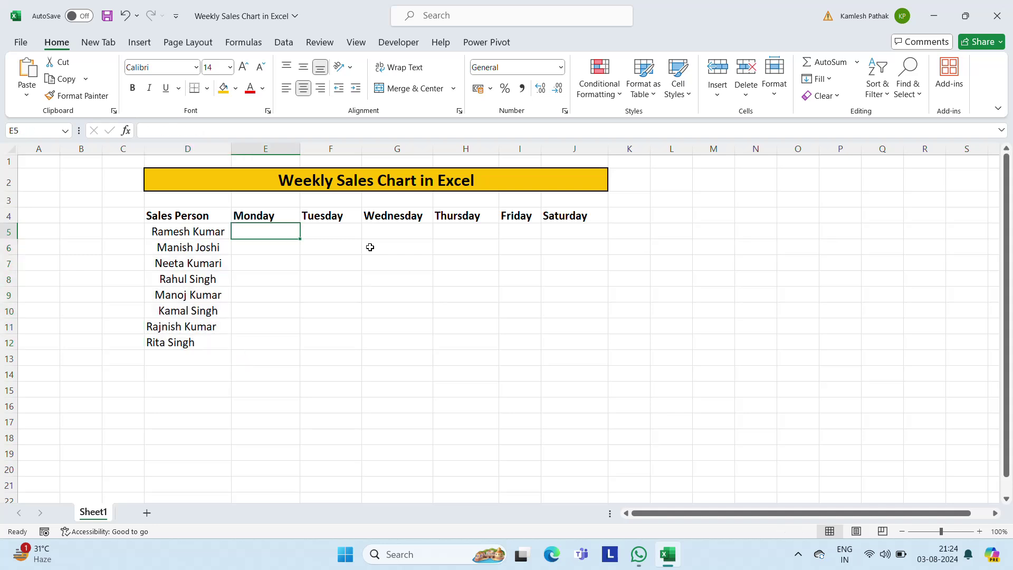
key(Right)
key(Left)
key(Up)
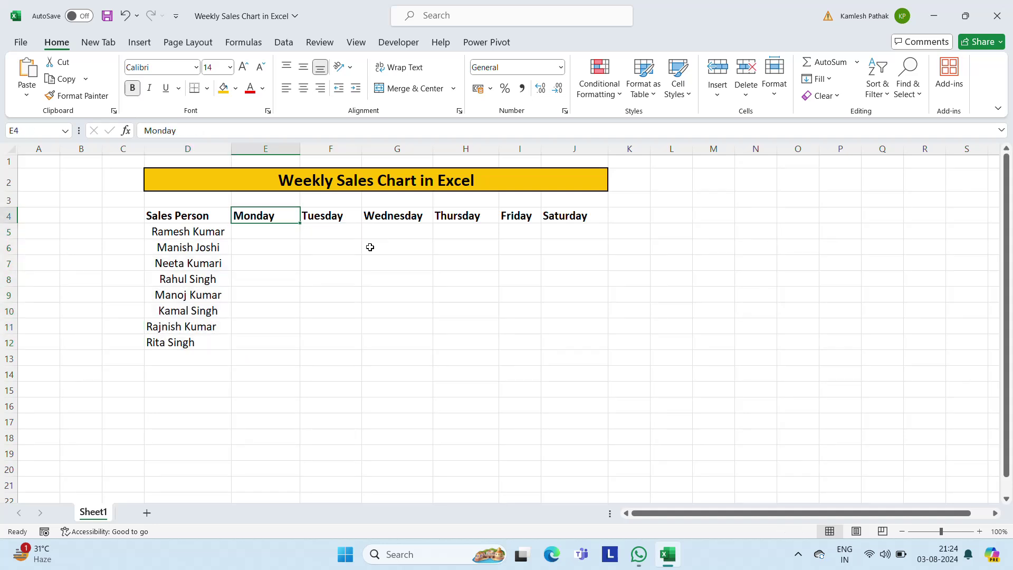
key(Down)
text(=)
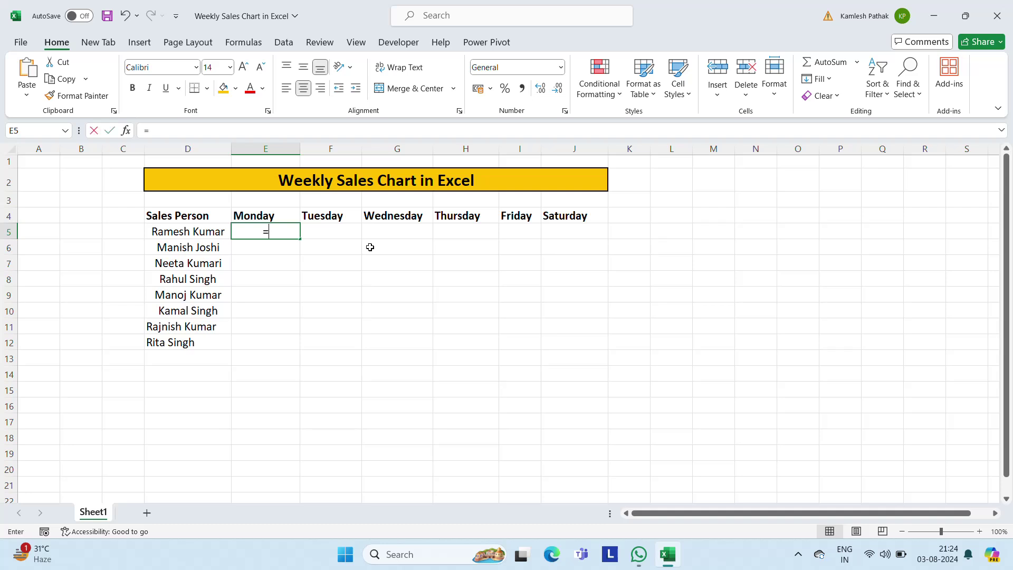
text(rand)
key(Down)
key(Down)
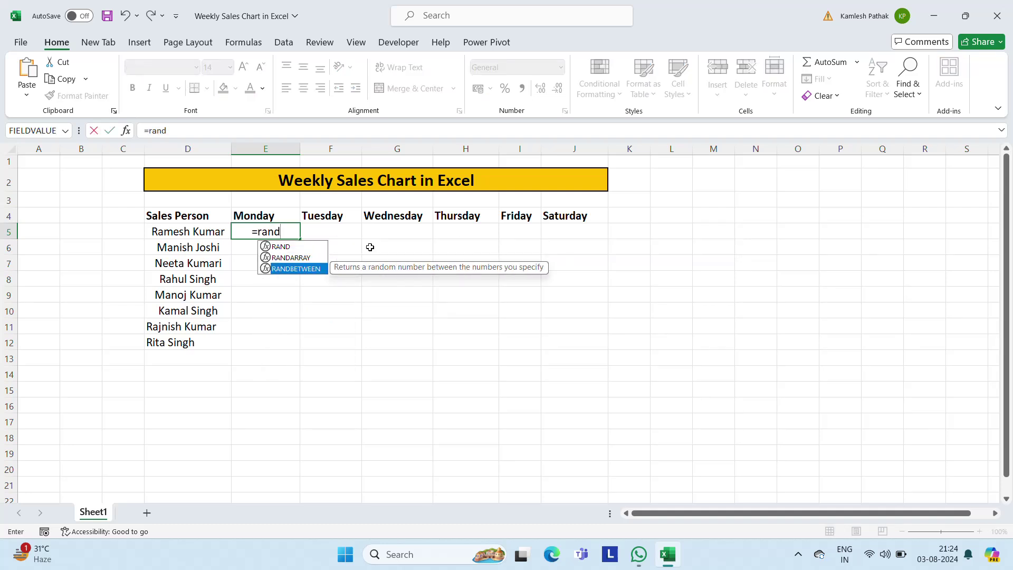
key(Tab)
text(2)
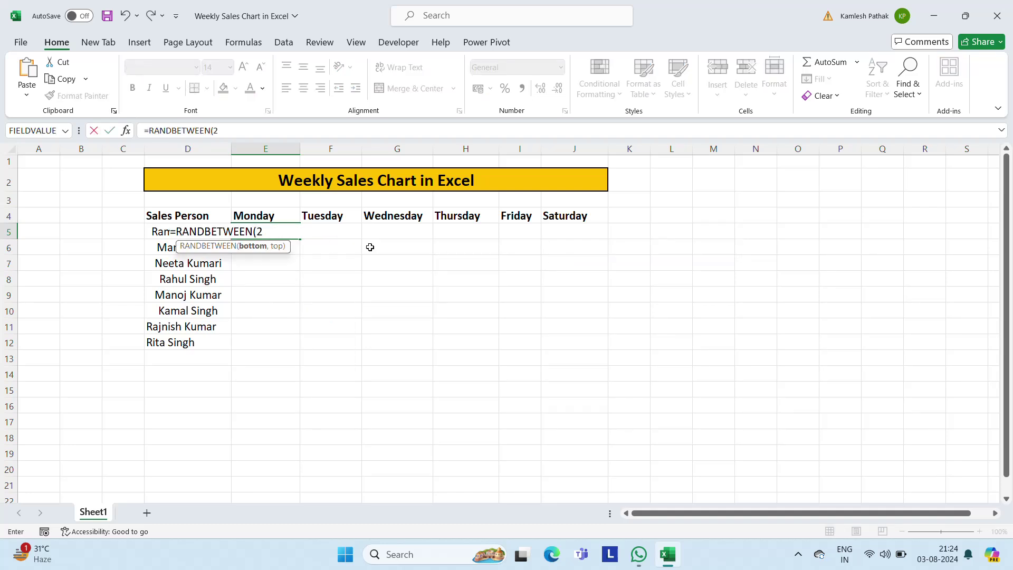
text(000,)
text(6000)
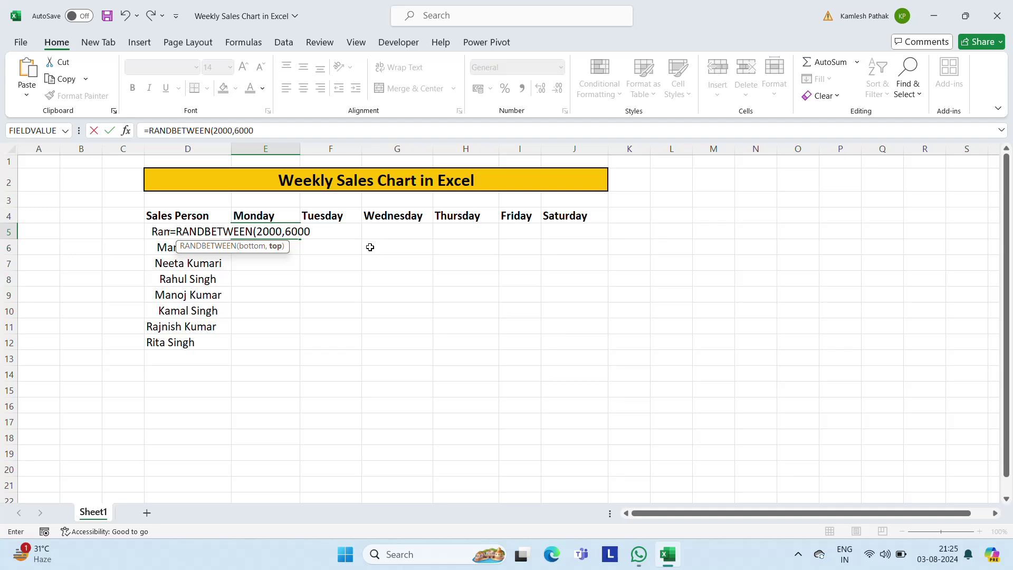
key(ctrl+Return)
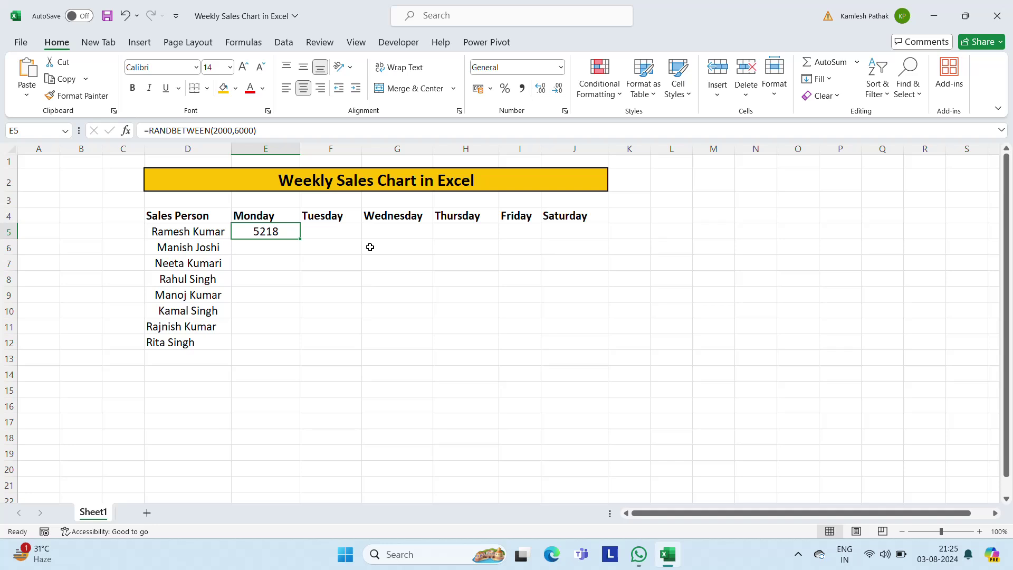
Copy the RANDBETWEEN formula across the whole sales grid E5:J12
key(ctrl+c)
key(shift+Right)
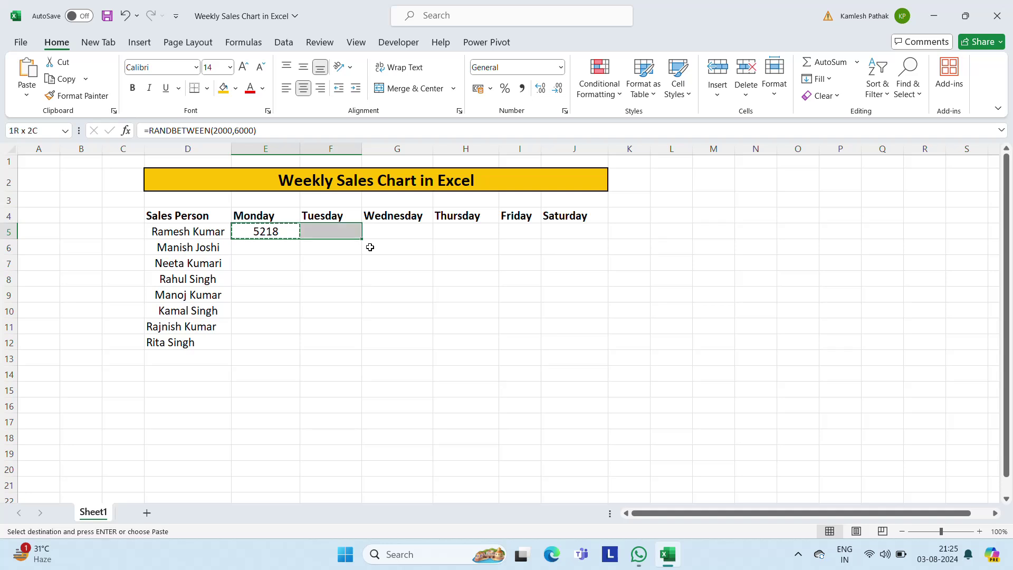
key(shift+Right)
key(shift+Right)
key(shift+Right)
key(shift+Right)
key(shift+Down)
key(shift+Down)
key(shift+Down)
key(shift+Down)
key(shift+Down)
key(shift+Down)
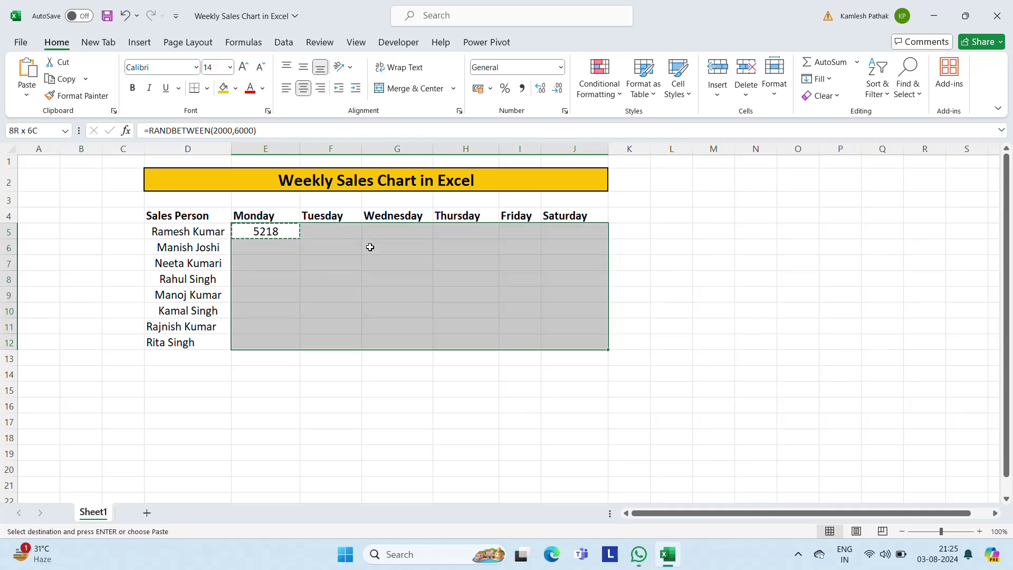
key(ctrl+v)
key(Escape)
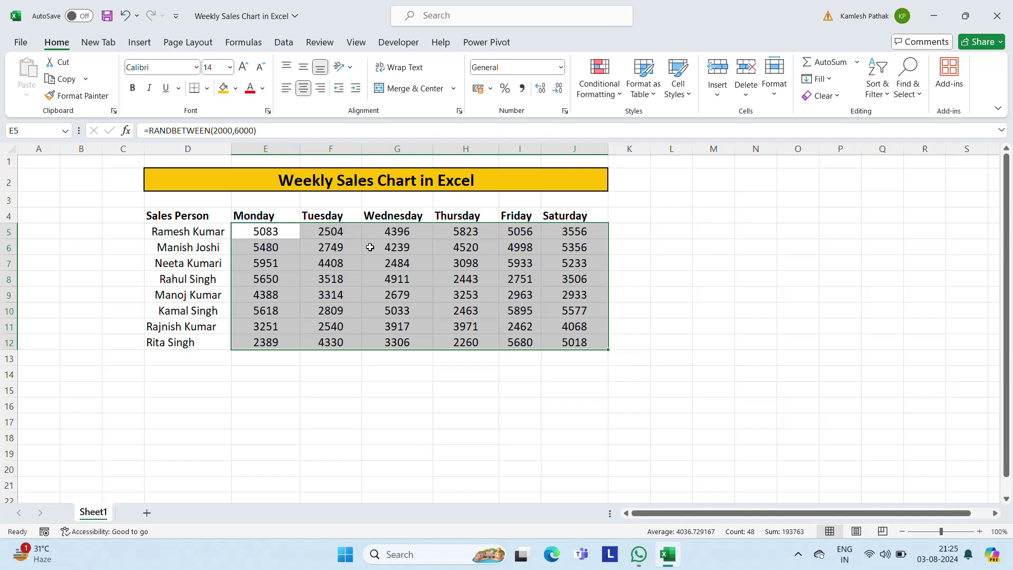
key(Left)
key(Left)
key(Right)
Center the table D4:J12 and apply All Borders to it
key(Up)
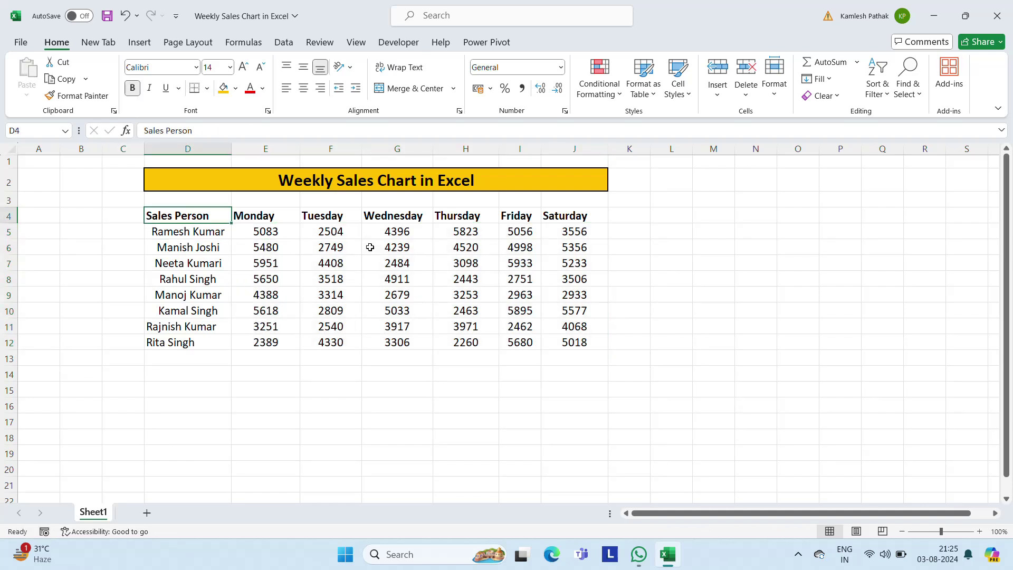
key(ctrl+shift+Down)
key(ctrl+shift+Right)
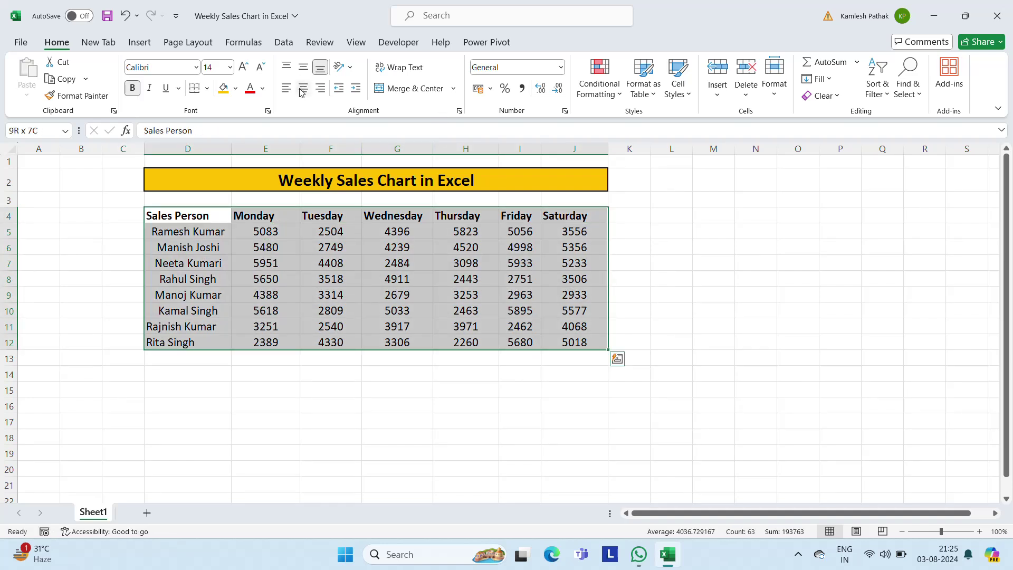
click(302, 88)
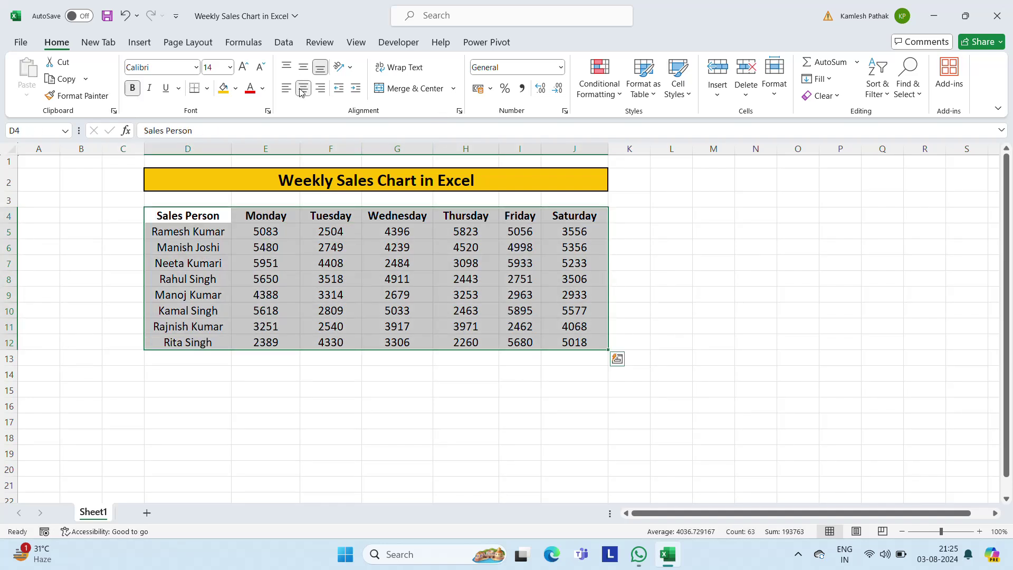
click(206, 89)
click(201, 221)
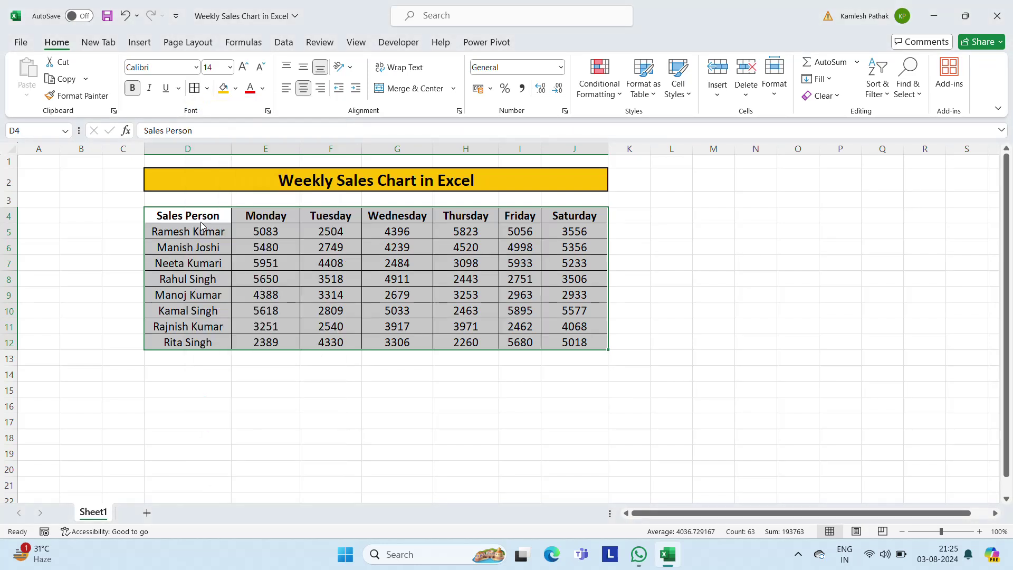
Give the header row D4:J4 a Thick Outside Border
drag(188, 216, 574, 216)
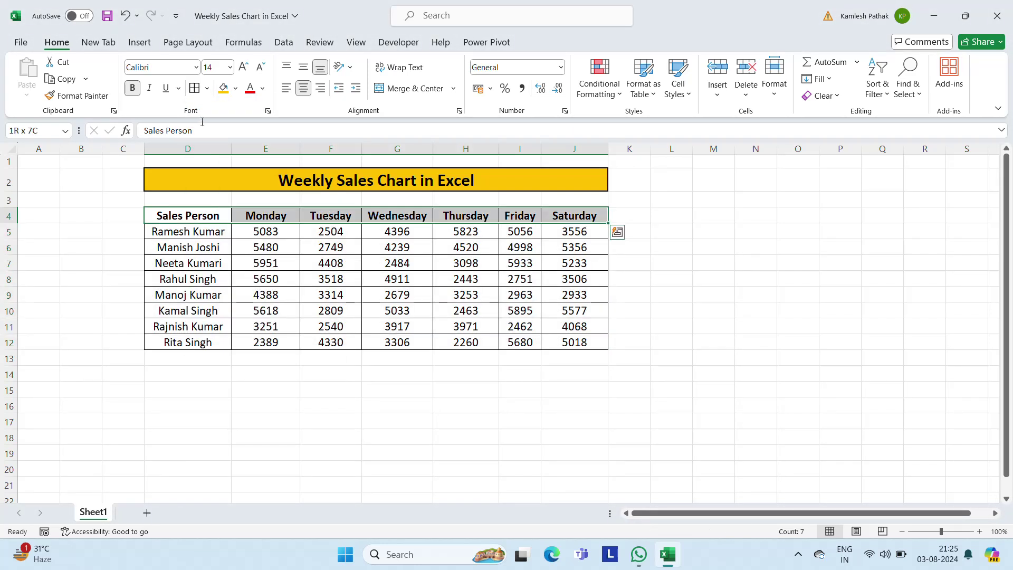
click(206, 89)
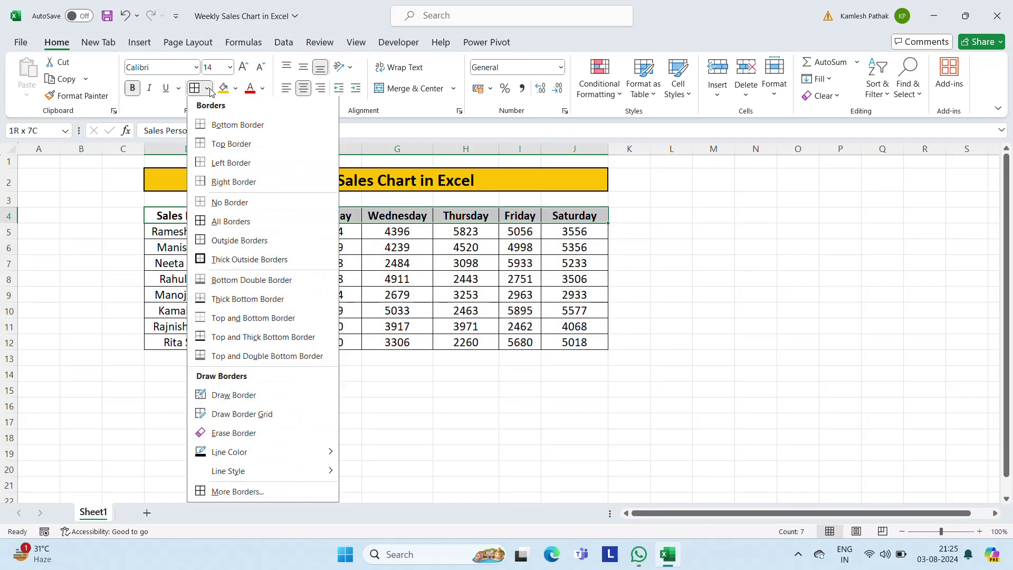
click(202, 261)
click(462, 274)
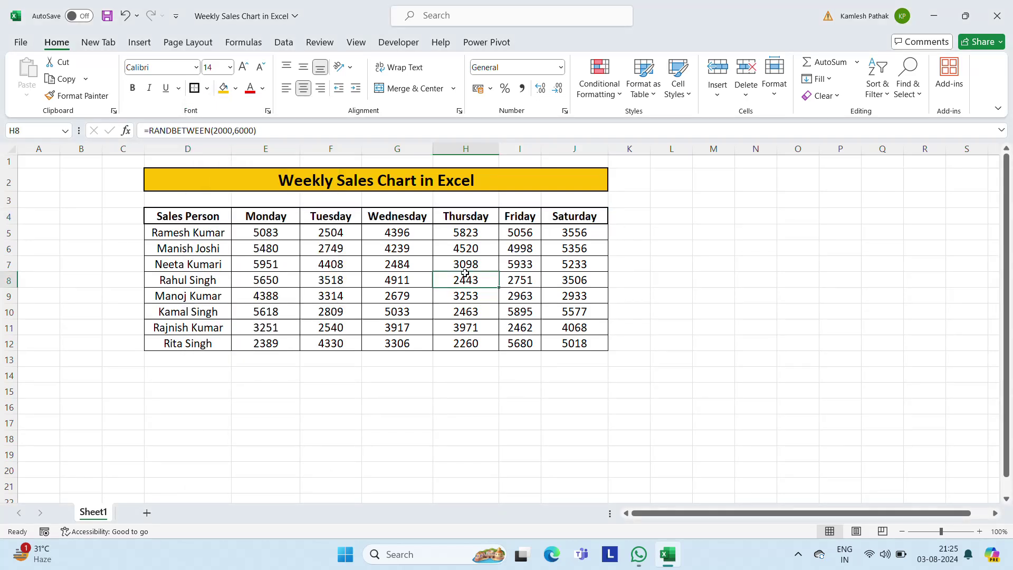
click(337, 235)
key(Left)
key(ctrl+shift+Down)
Copy E5:J12 and paste it back as values, replacing the RANDBETWEEN formulas
key(ctrl+shift+Right)
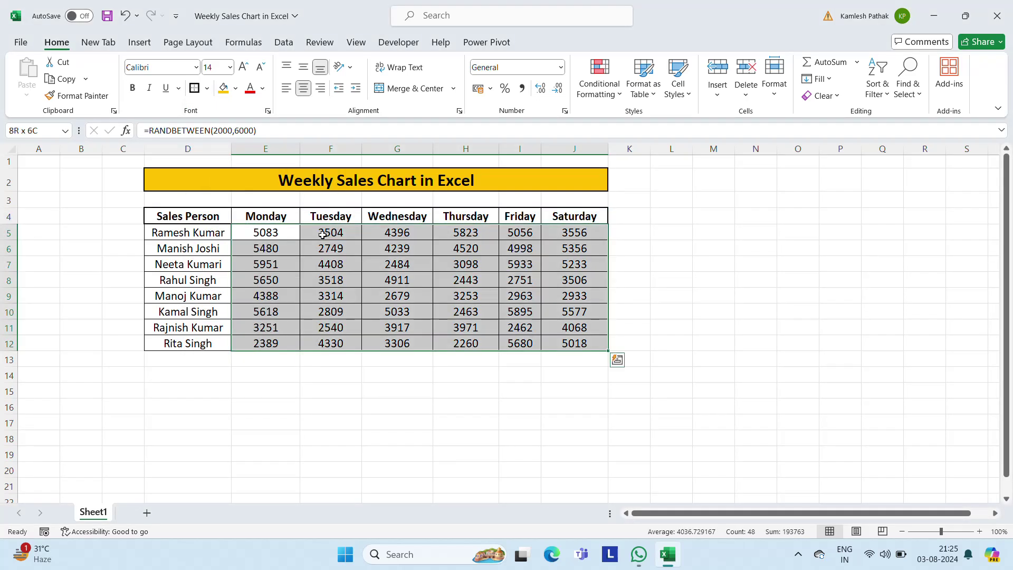
key(ctrl+c)
right_click(402, 306)
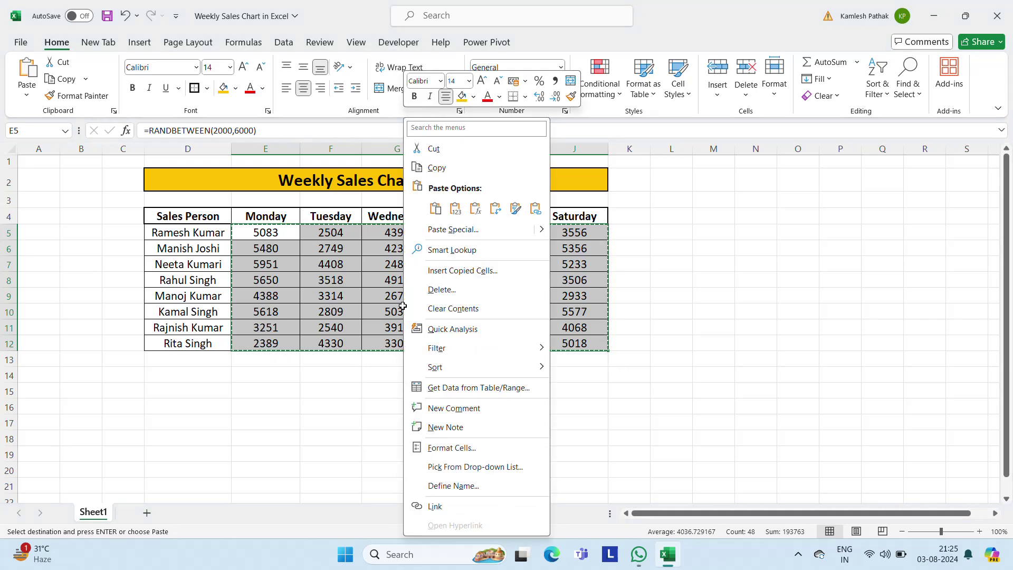
mouse_move(485, 230)
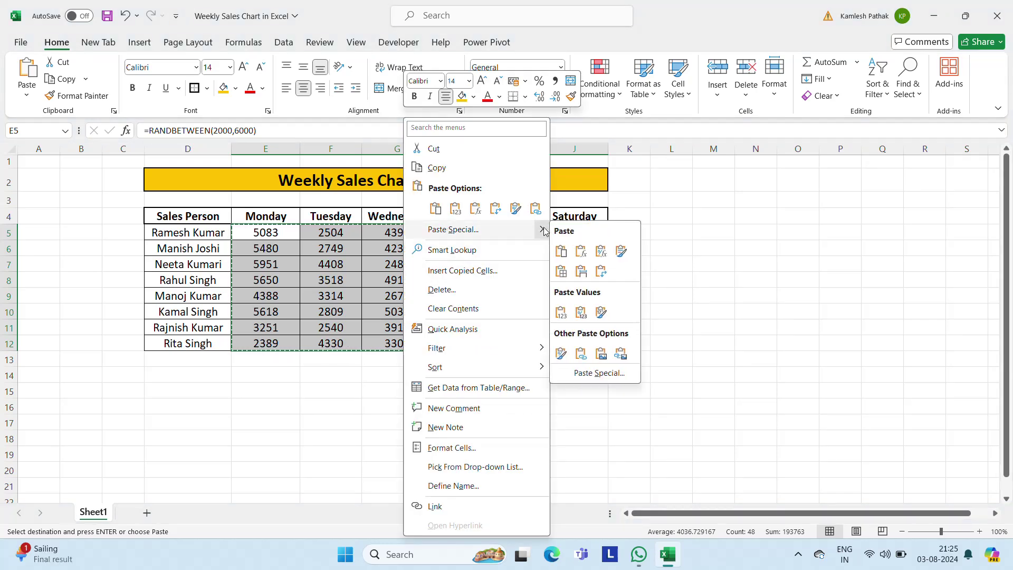
click(561, 312)
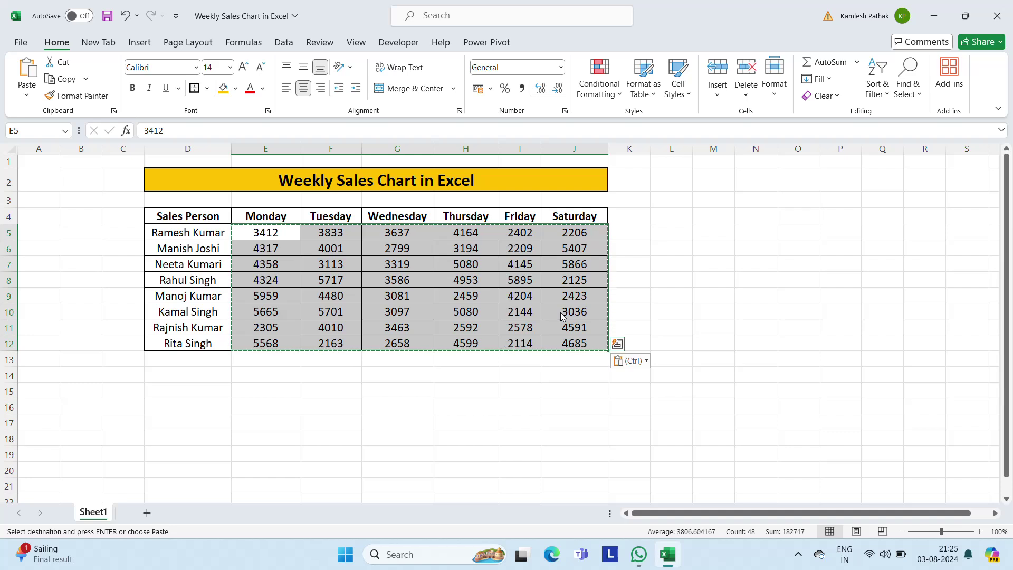
key(Escape)
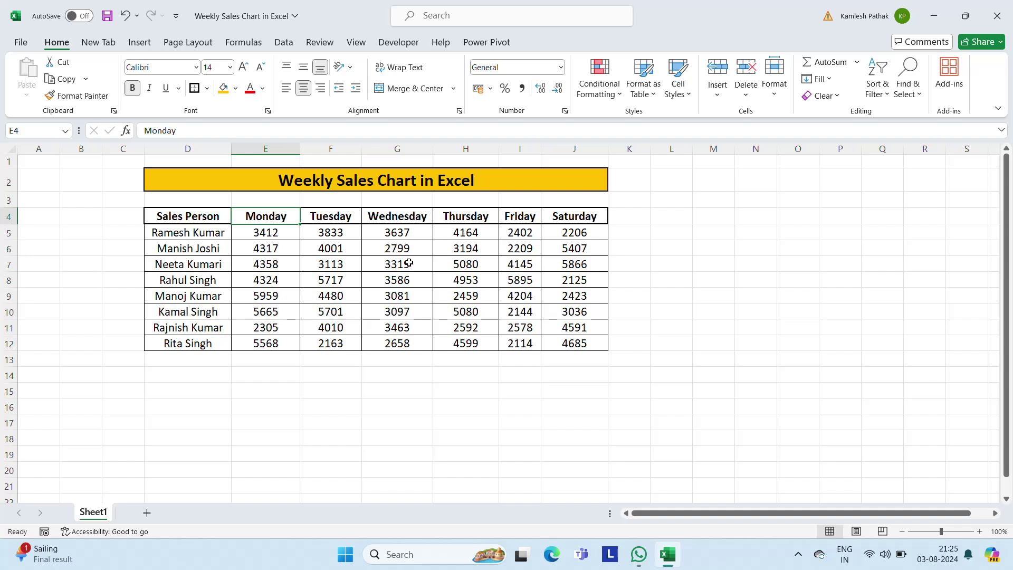
Copy the Saturday header format into K4, widen column K, and type 'Total Sales'
click(186, 245)
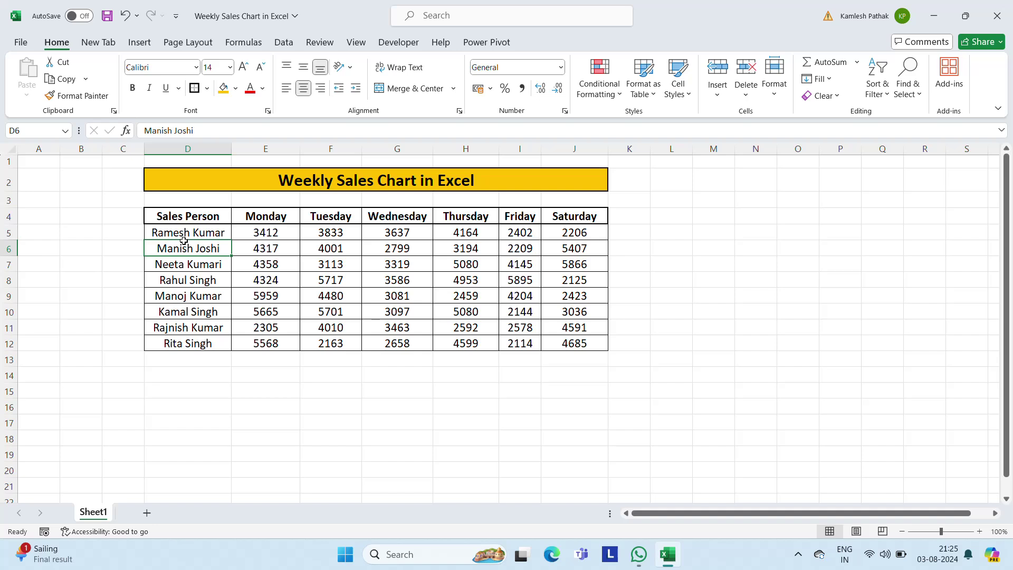
key(Up)
key(Up)
key(Right)
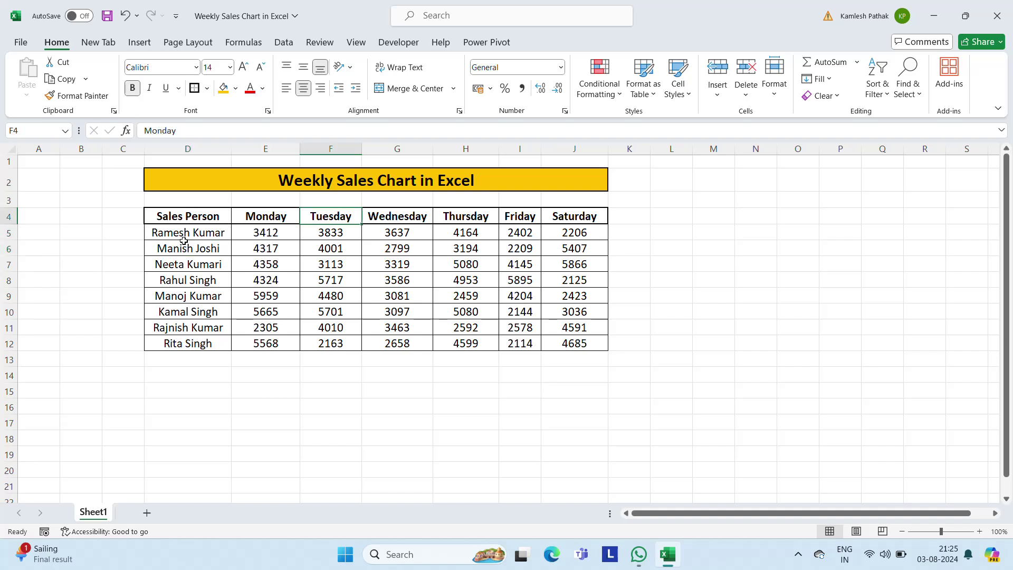
key(Right)
key(Right)
key(Right)
key(Right)
key(Right)
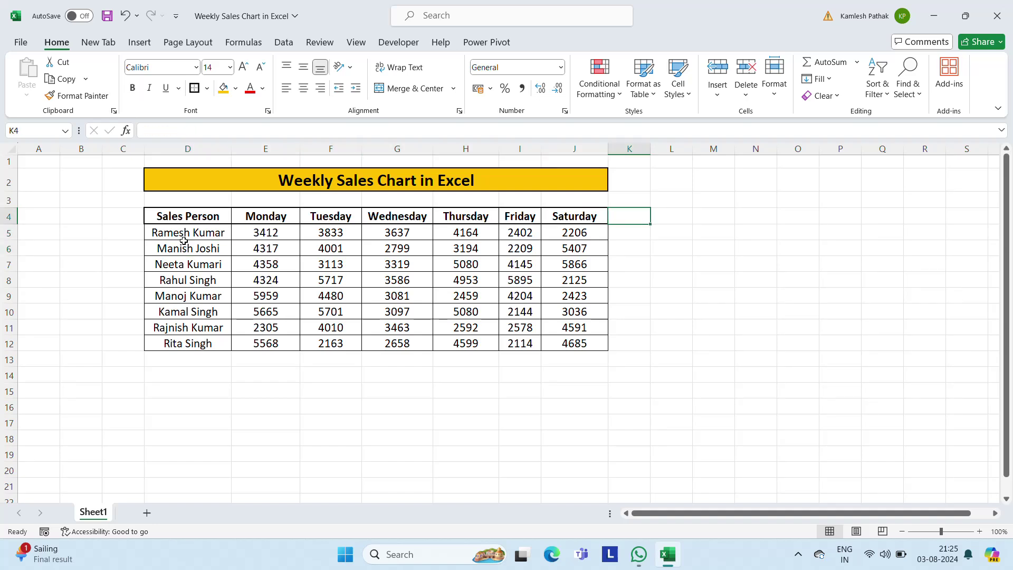
text(T)
key(Escape)
key(Left)
key(ctrl+c)
key(Right)
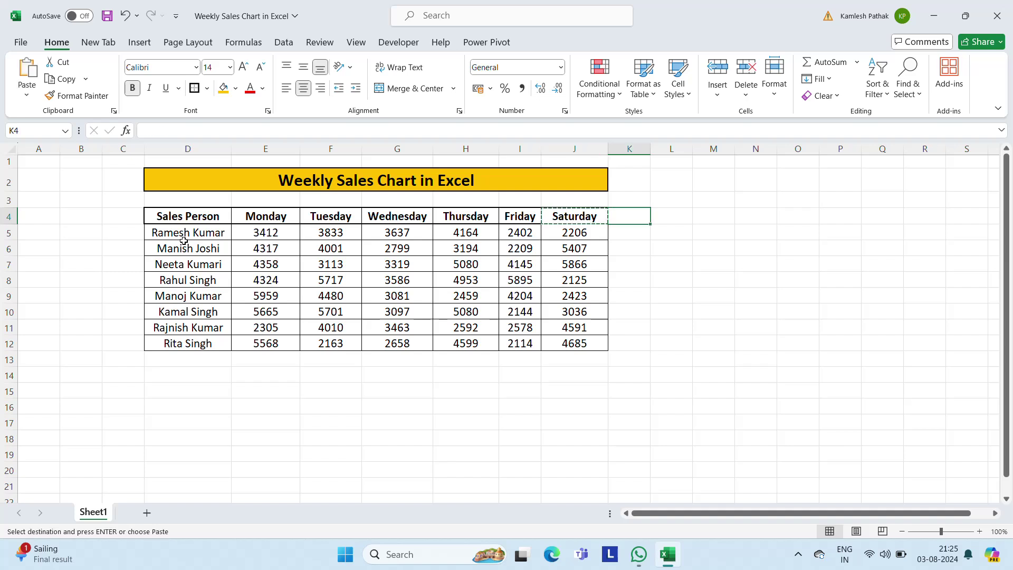
key(ctrl+v)
key(Escape)
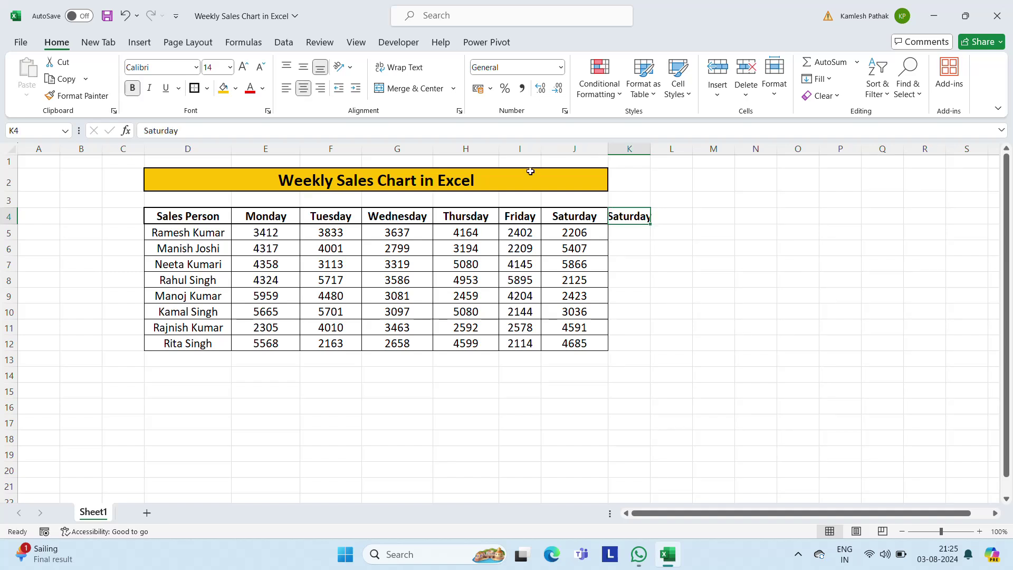
drag(648, 150, 697, 150)
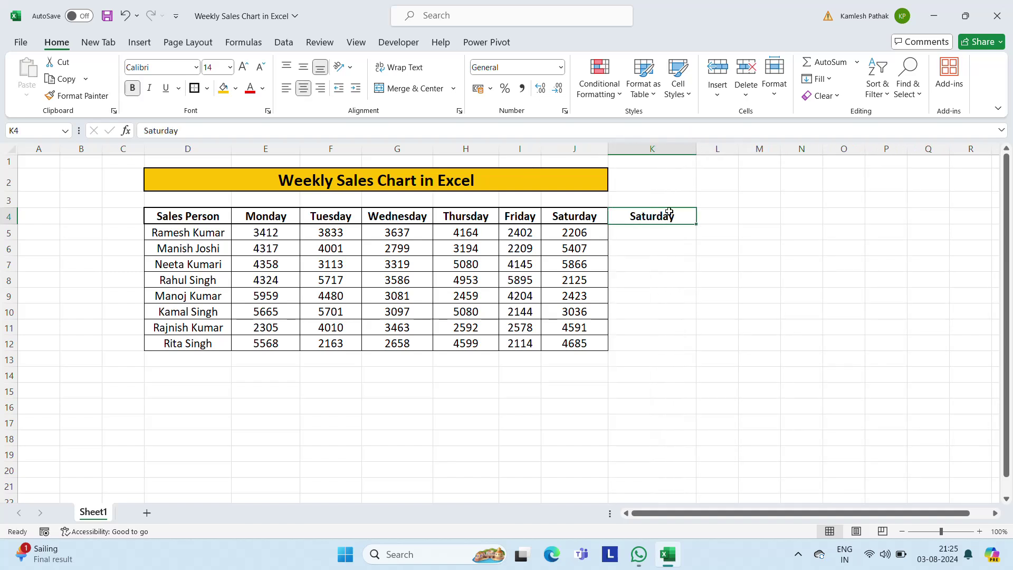
text(Total)
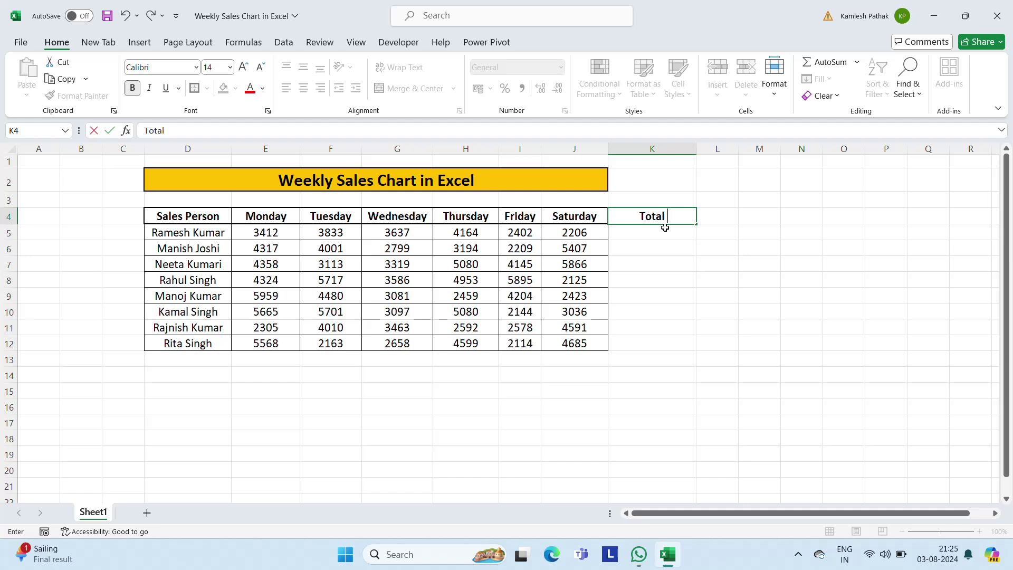
text( Sales)
Enter =SUM(E5:J5) in K5 to total the first salesperson's week
key(Return)
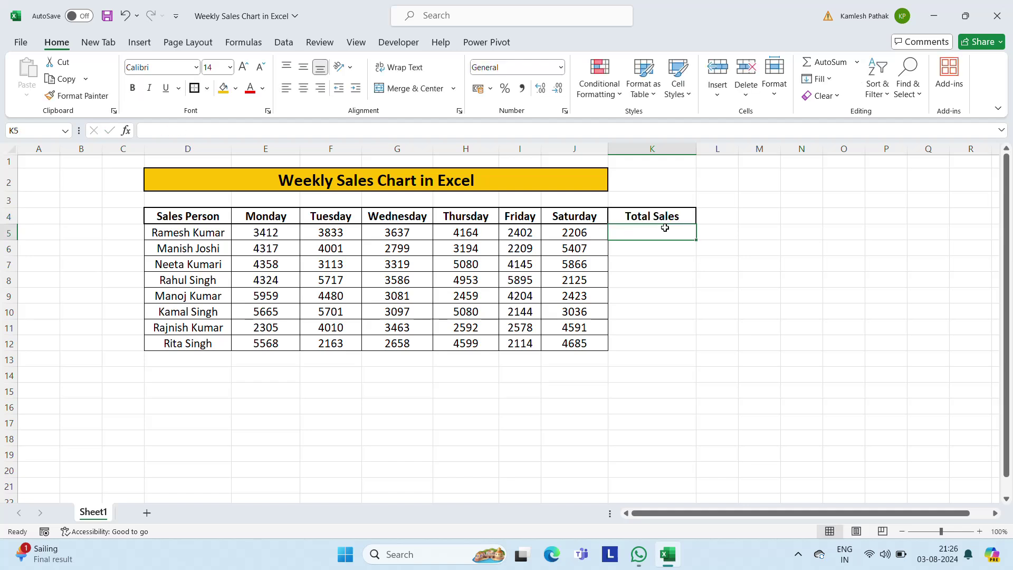
text(=sum)
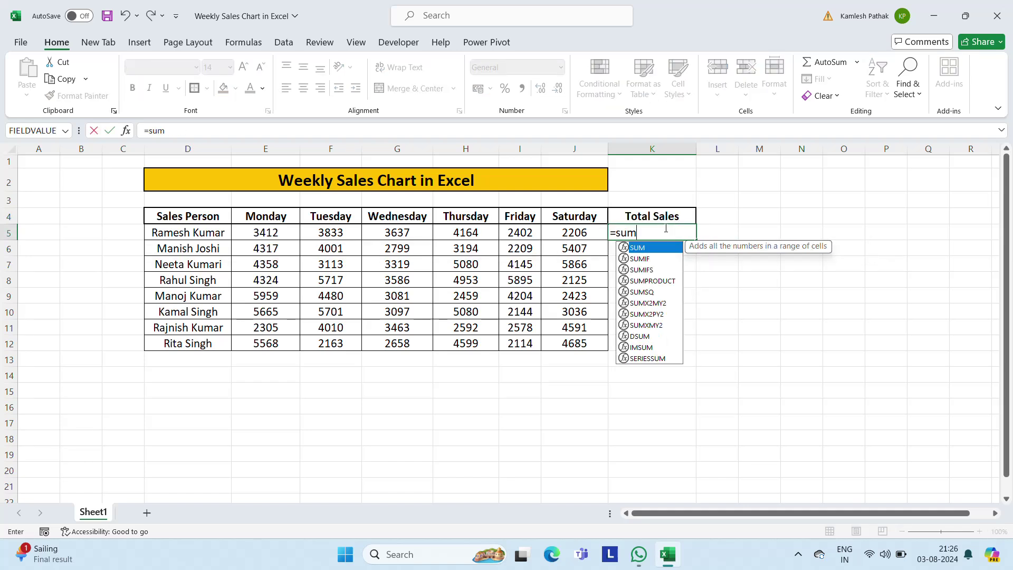
key(Tab)
key(Left)
Copy the SUM formula down K5:K12 and center the totals
key(Left)
key(Left)
key(Left)
key(Left)
key(Left)
key(shift+Right)
key(shift+Right)
key(shift+Right)
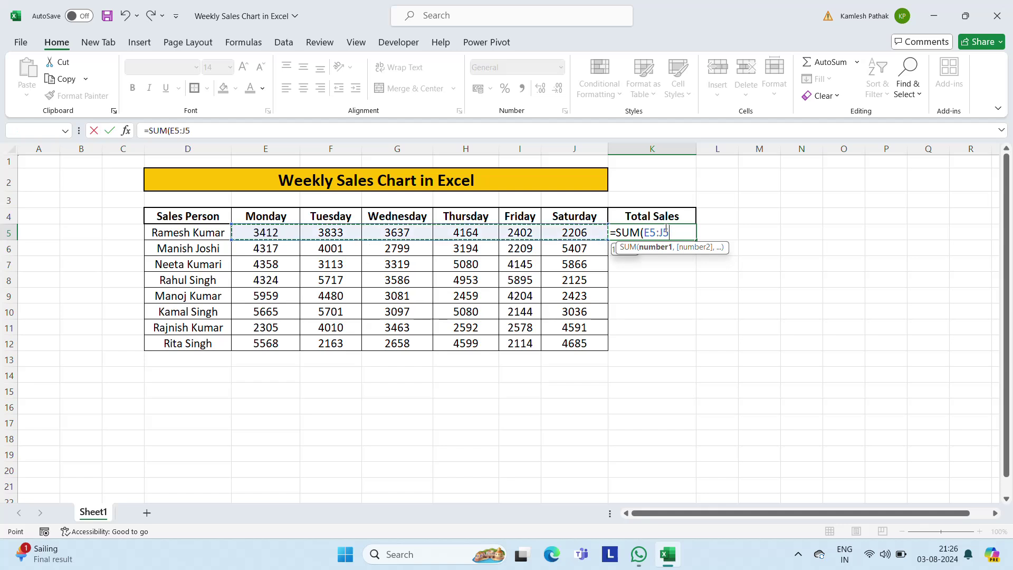
key(ctrl+Return)
key(ctrl+c)
key(Left)
key(ctrl+Down)
key(Right)
key(ctrl+shift+Up)
key(ctrl+v)
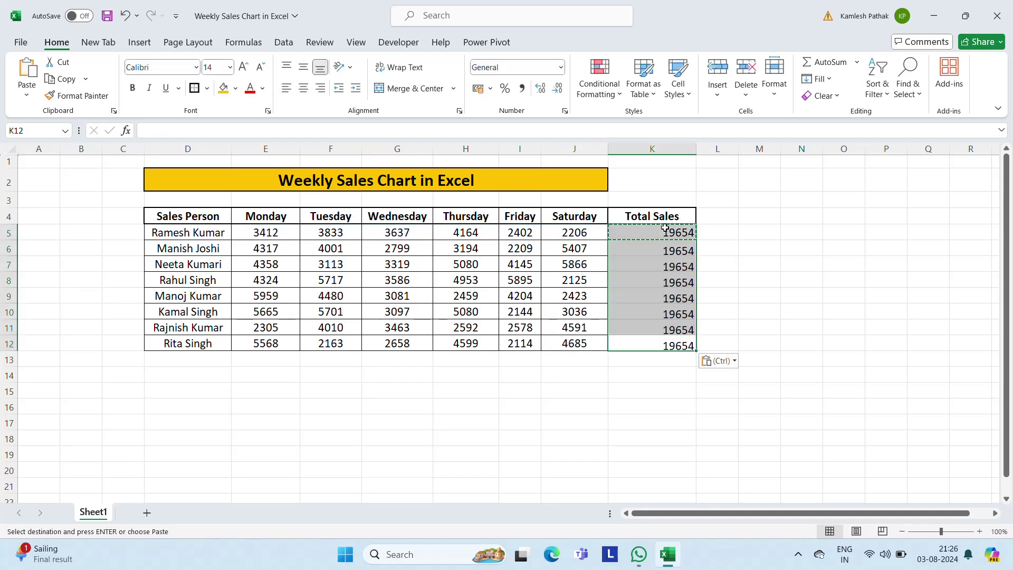
key(Return)
click(303, 88)
click(586, 226)
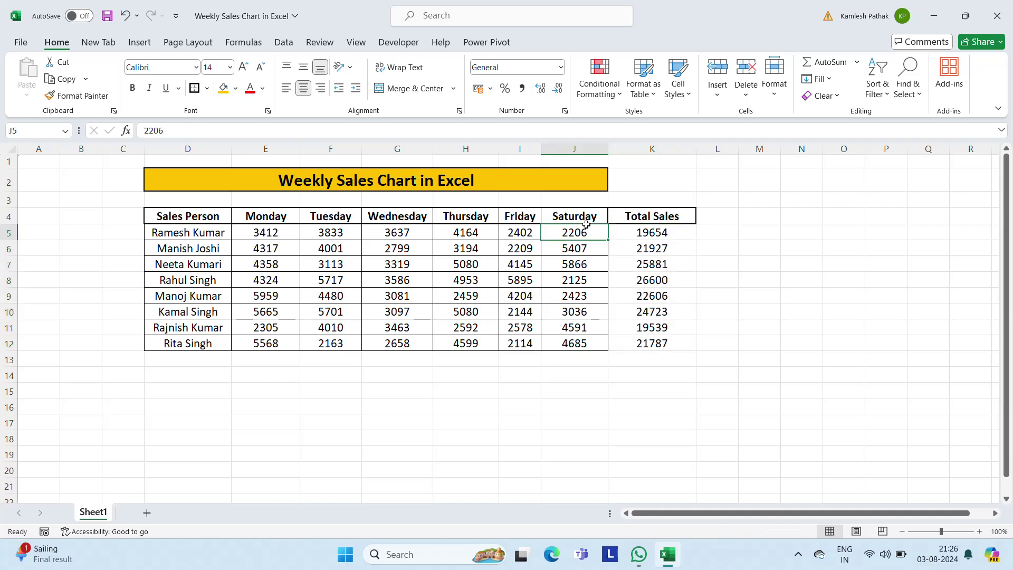
Select the whole sales table D4:K12
key(Down)
key(Right)
key(Up)
key(Left)
key(Left)
key(Left)
key(Left)
key(Left)
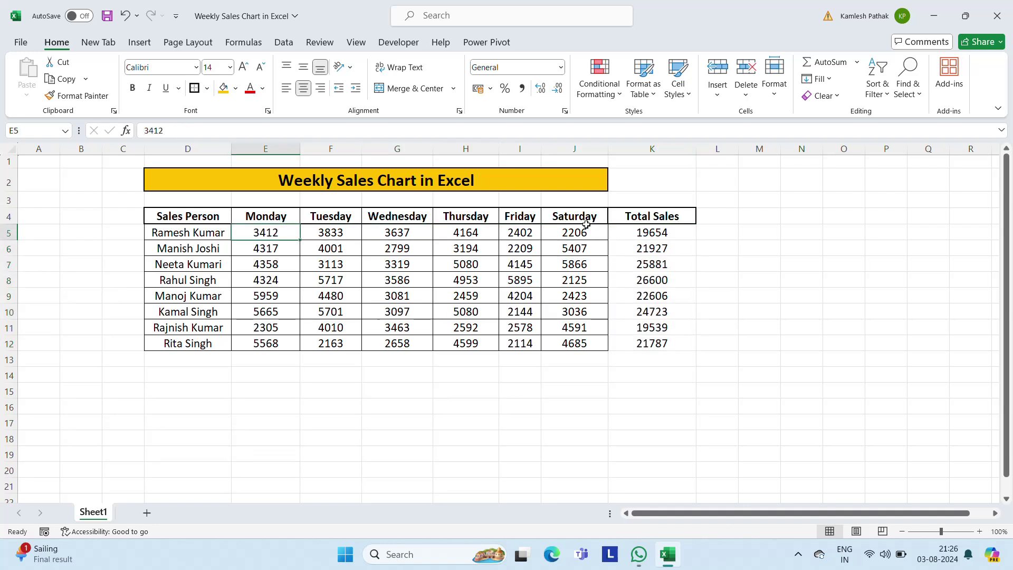
key(Up)
key(Left)
key(ctrl+shift+Down)
key(ctrl+shift+Right)
Apply All Borders to the table D4:K12
key(ctrl+q)
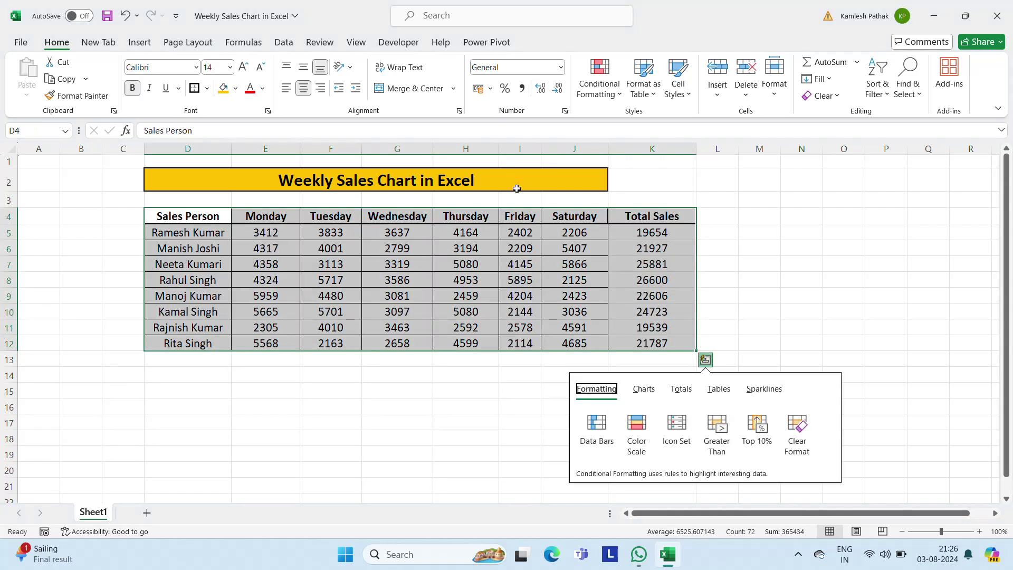
click(207, 88)
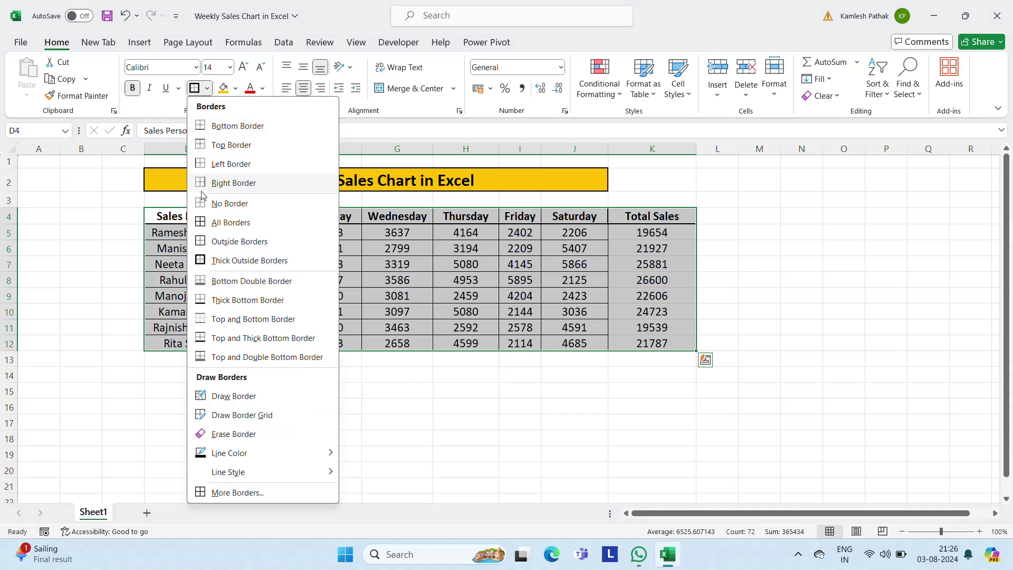
click(202, 222)
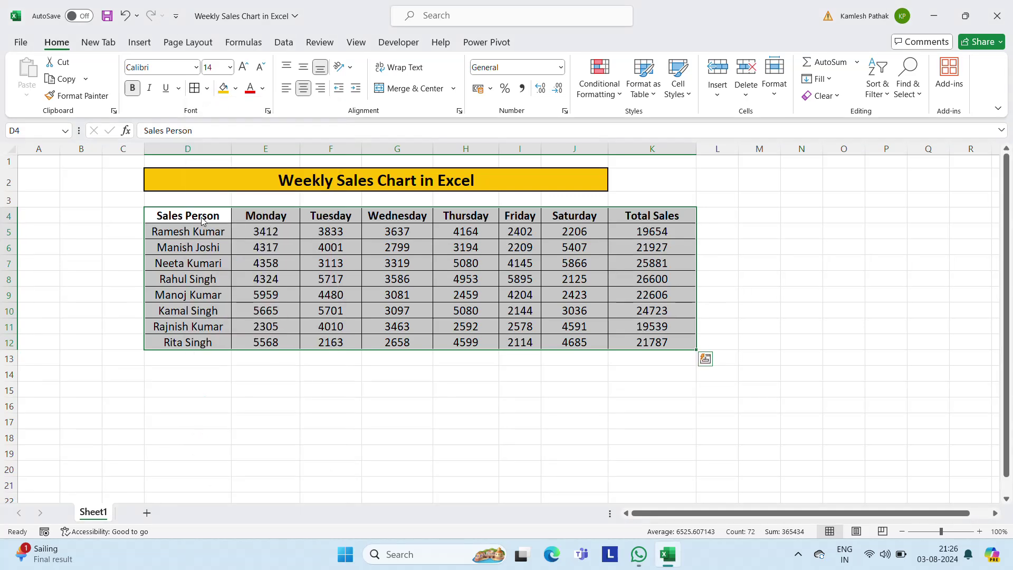
click(747, 280)
Give the header row D4:K4 a Thick Outside Border
click(574, 219)
key(ctrl+Left)
key(Left)
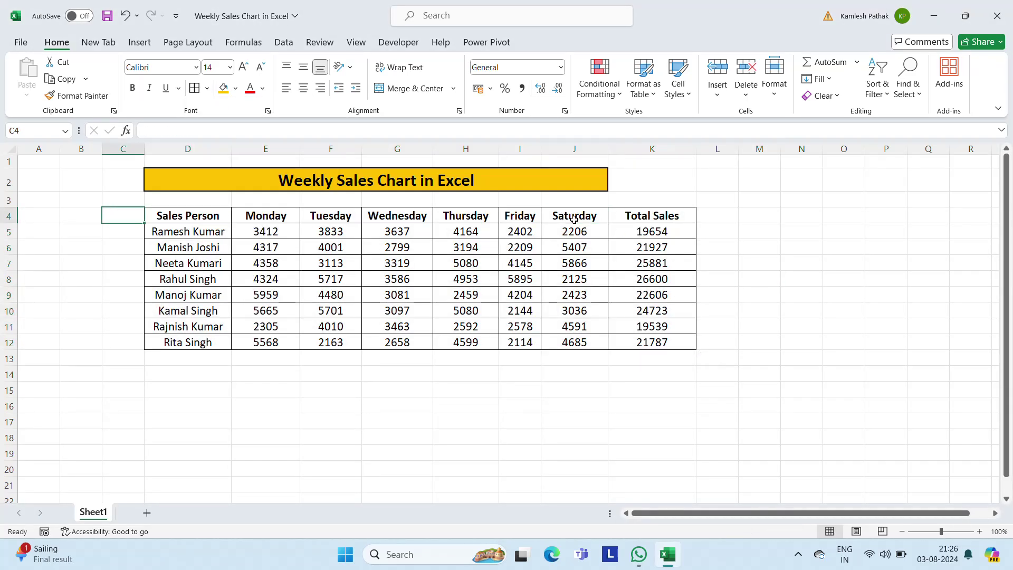
key(Right)
key(ctrl+shift+Right)
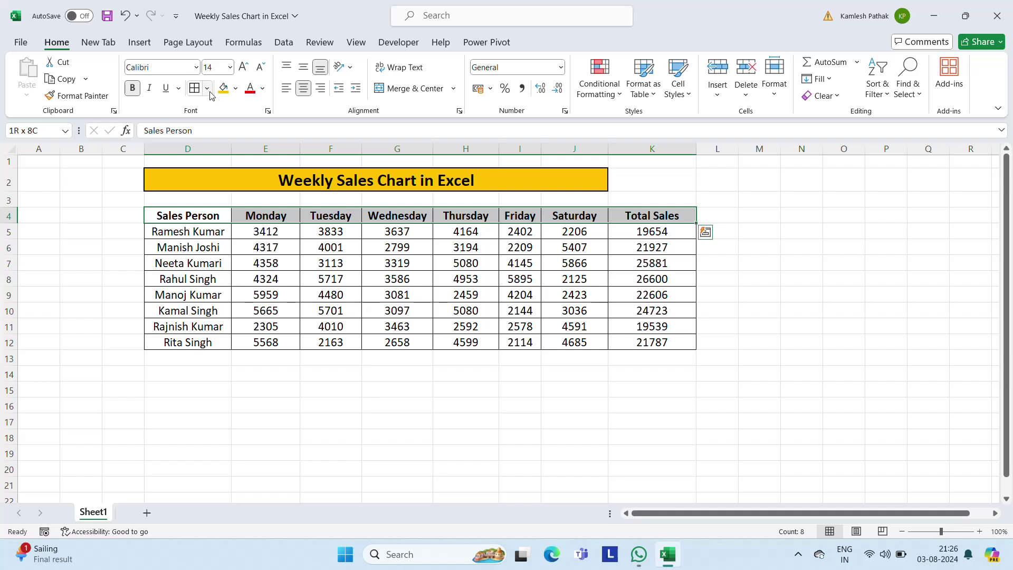
click(209, 90)
click(202, 262)
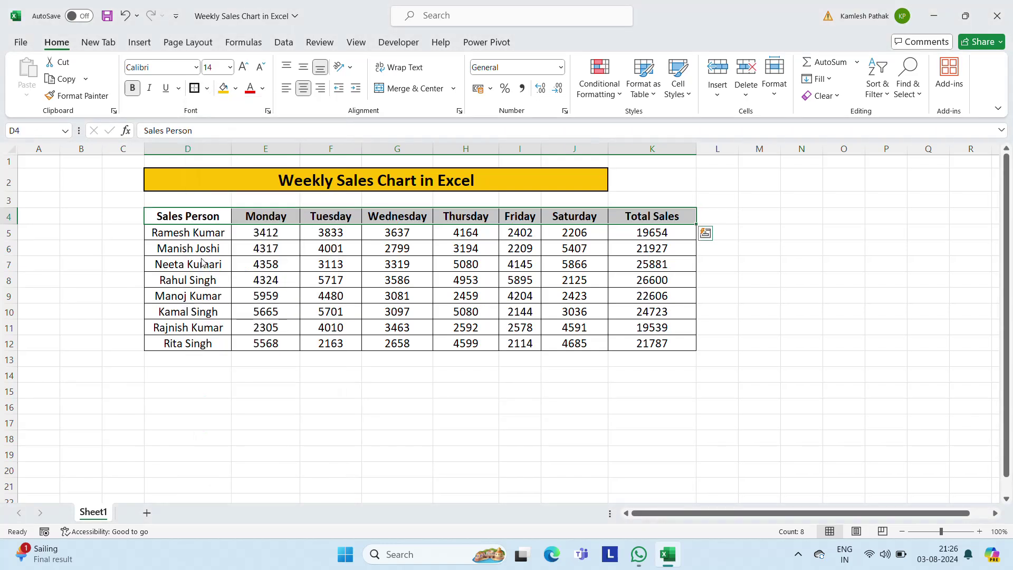
click(437, 259)
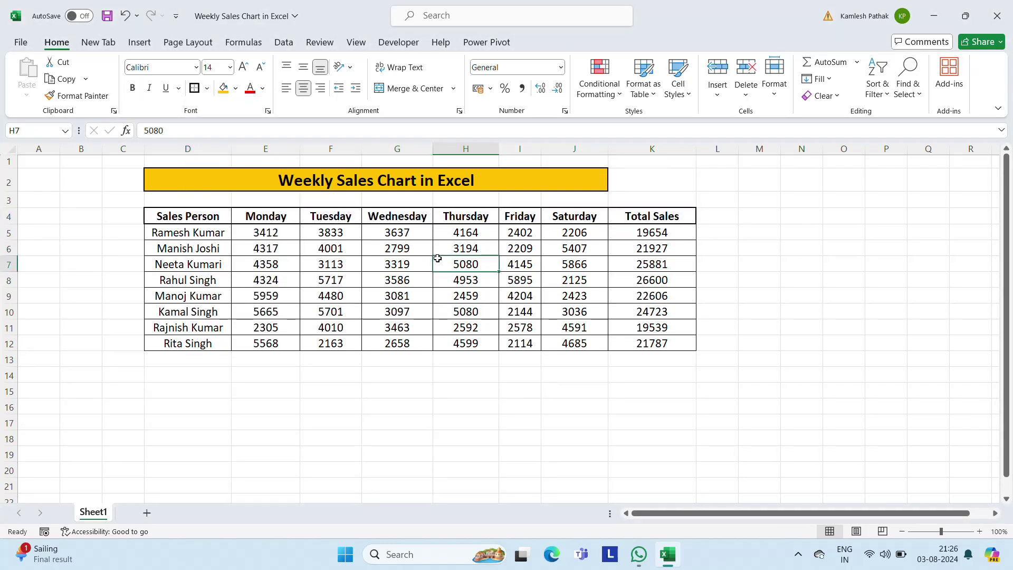
Reselect the entire table D4:K12
key(Up)
key(Up)
key(Left)
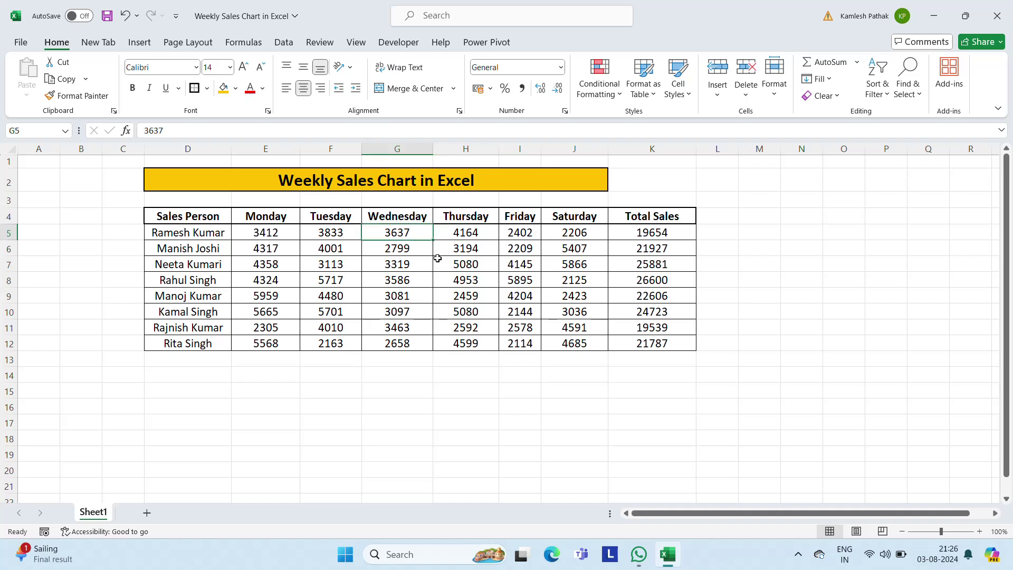
key(Left)
key(Left)
key(Left)
key(Up)
key(shift+Down)
key(shift+Down)
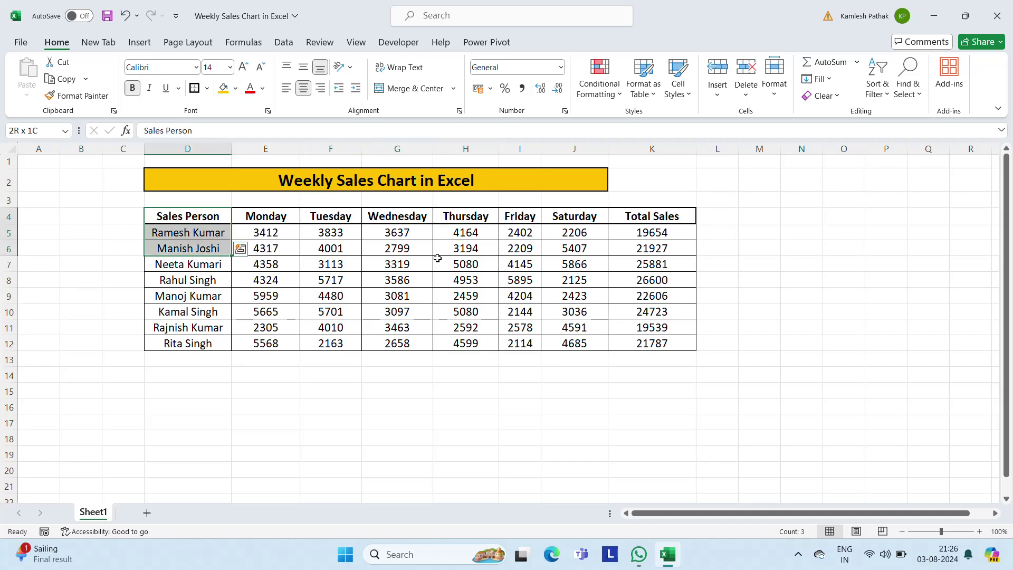
key(shift+Down)
key(shift+Down)
key(ctrl+shift+Down)
key(ctrl+shift+Down)
key(ctrl+shift+Up)
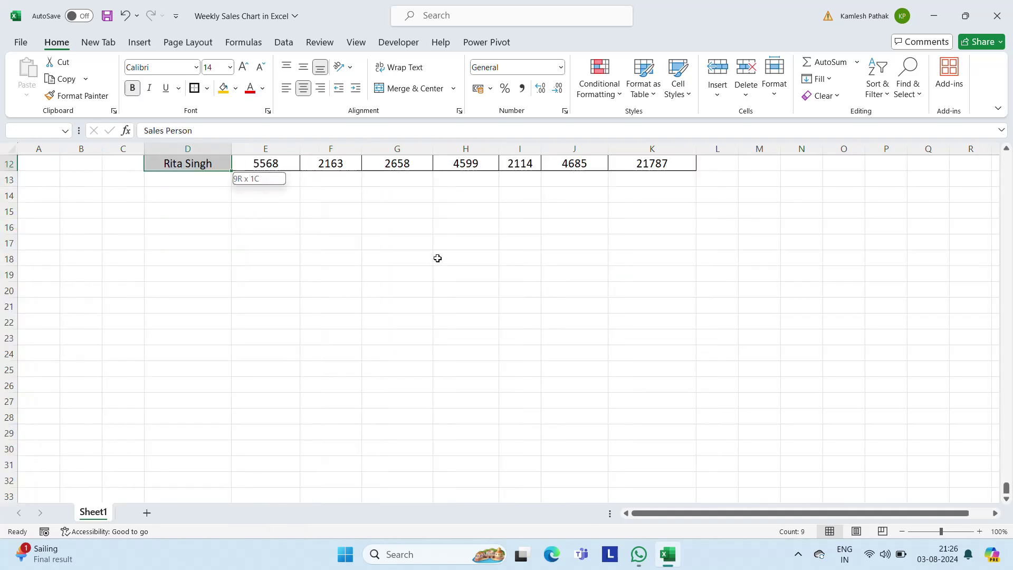
key(ctrl+shift+Right)
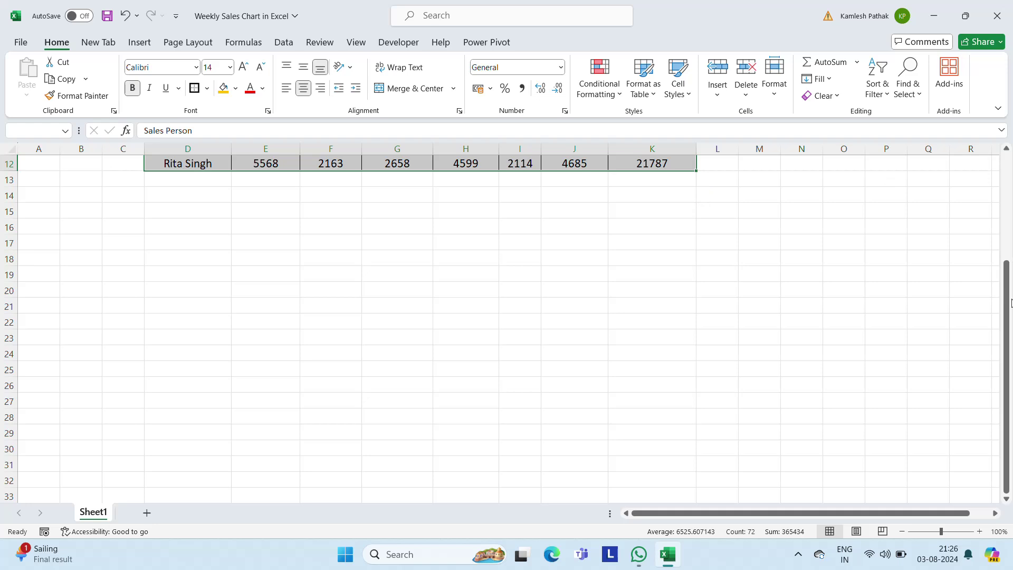
drag(1011, 303, 1011, 231)
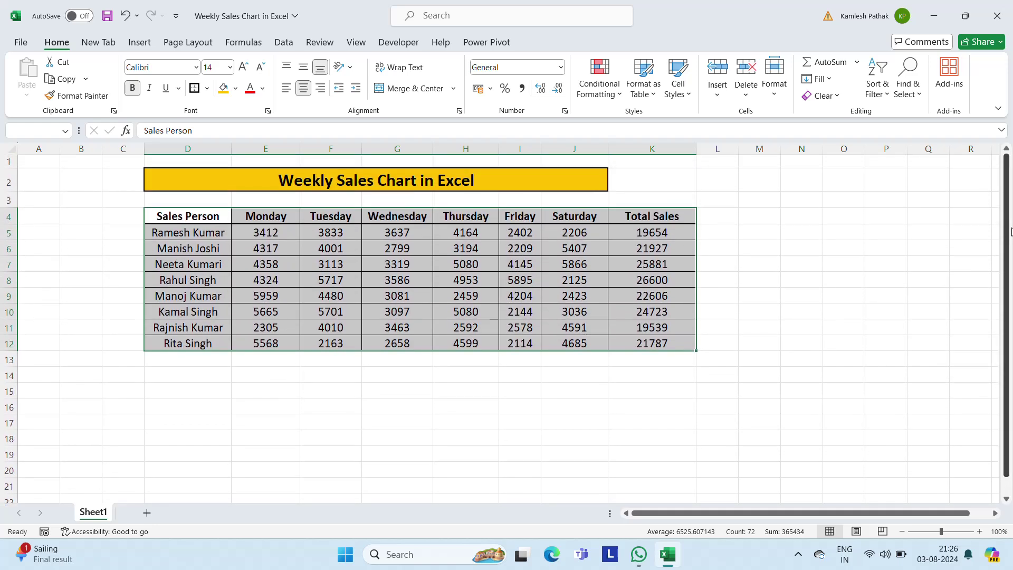
Add a 3-D Clustered Column chart from the Insert tab's Column chart list
click(138, 48)
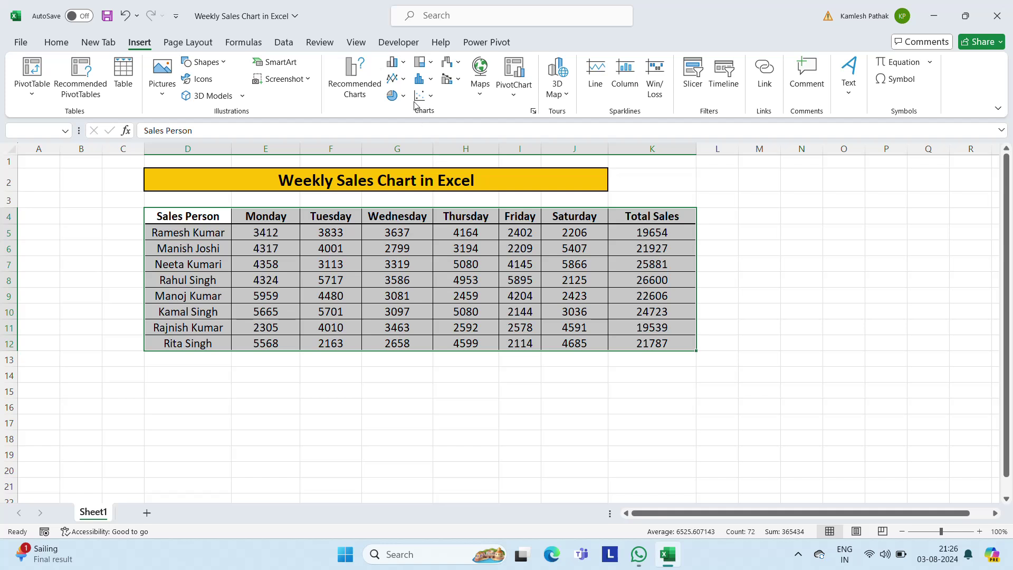
click(403, 64)
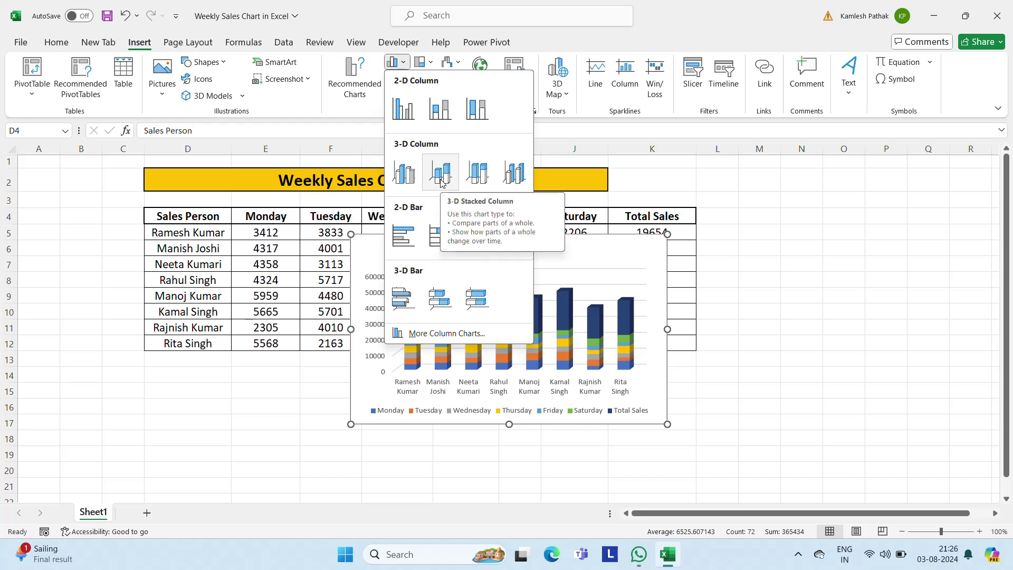
click(405, 172)
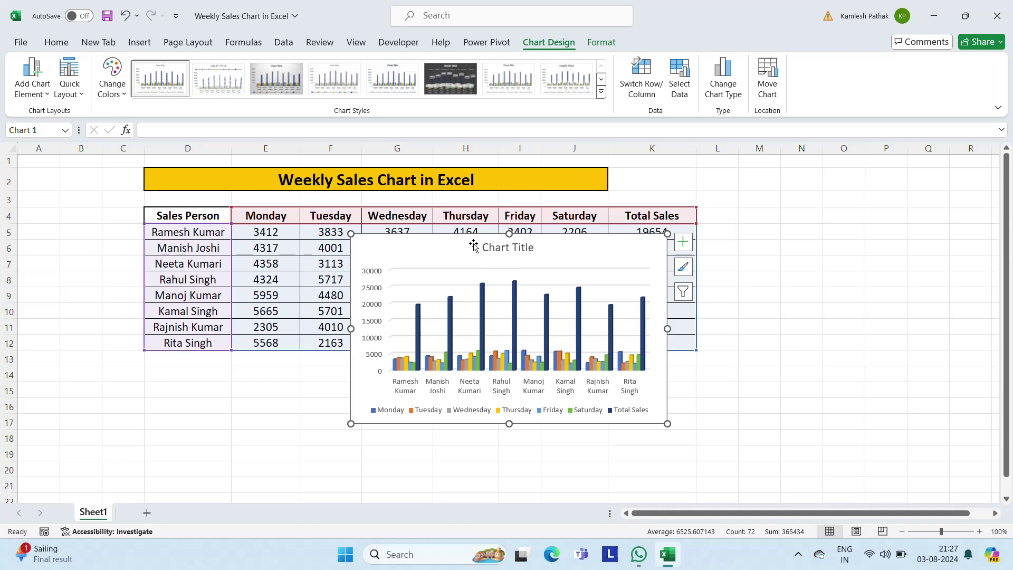
Move the chart beside the table and stretch it taller, wider right and left over rows 4–20
mouse_move(473, 245)
mouse_down()
mouse_move(455, 326)
mouse_move(524, 215)
mouse_up()
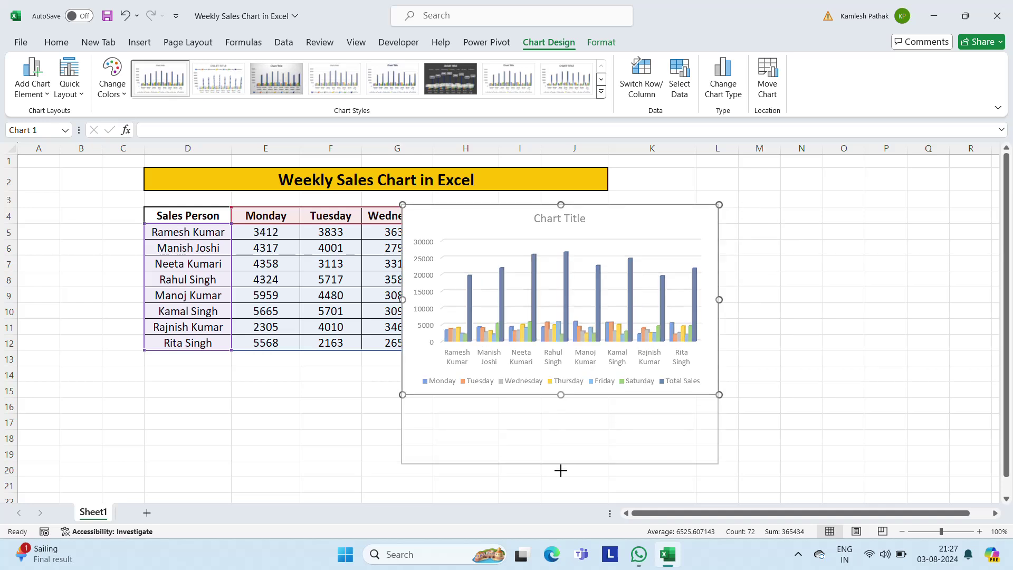
drag(561, 395, 561, 470)
drag(719, 337, 950, 296)
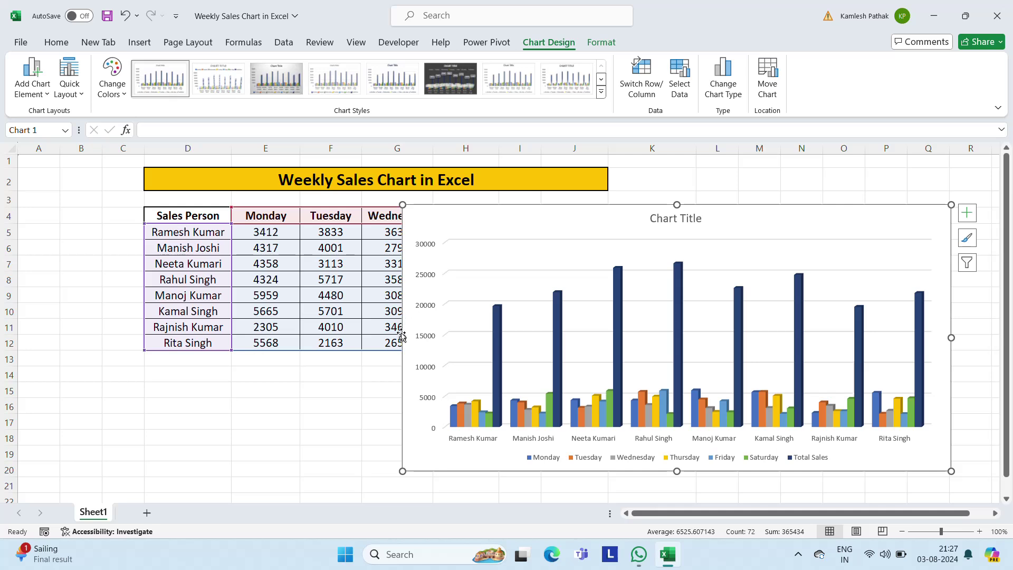
drag(402, 338, 298, 337)
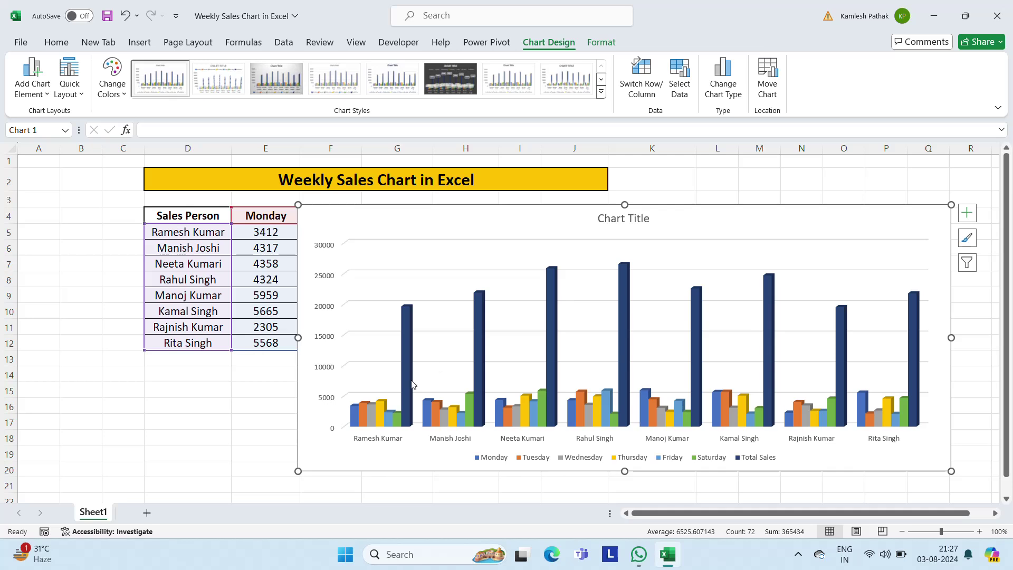
Replace the placeholder chart title with 'Weekly Sales Chart' and close the Format Shape pane
click(623, 220)
double_click(623, 220)
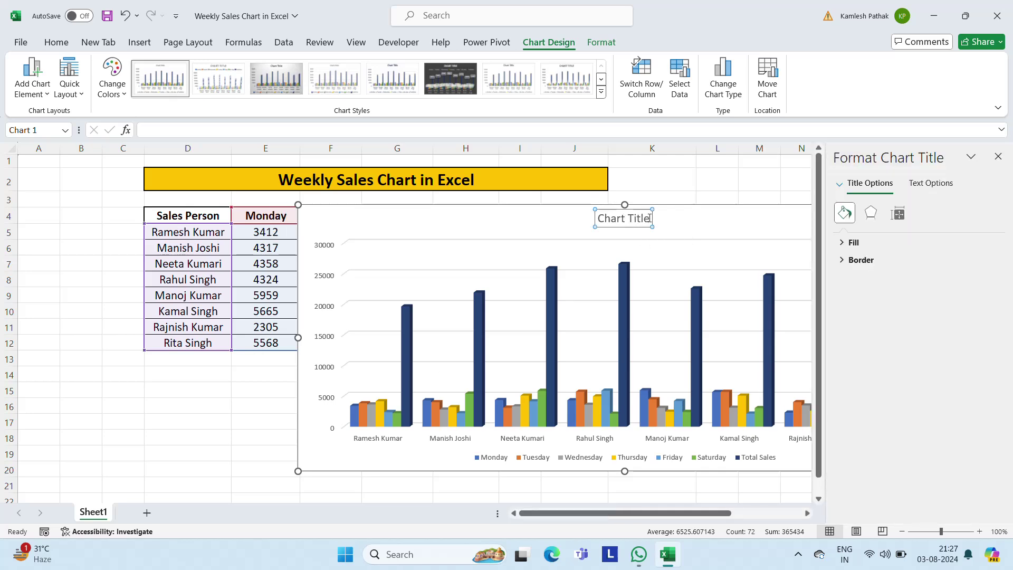
key(ctrl+a)
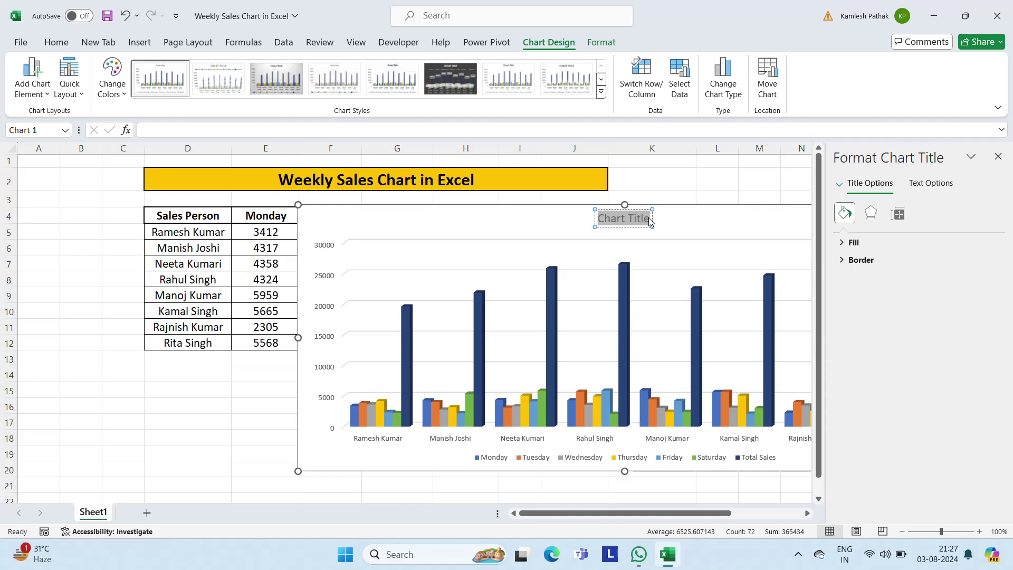
text(Weekly)
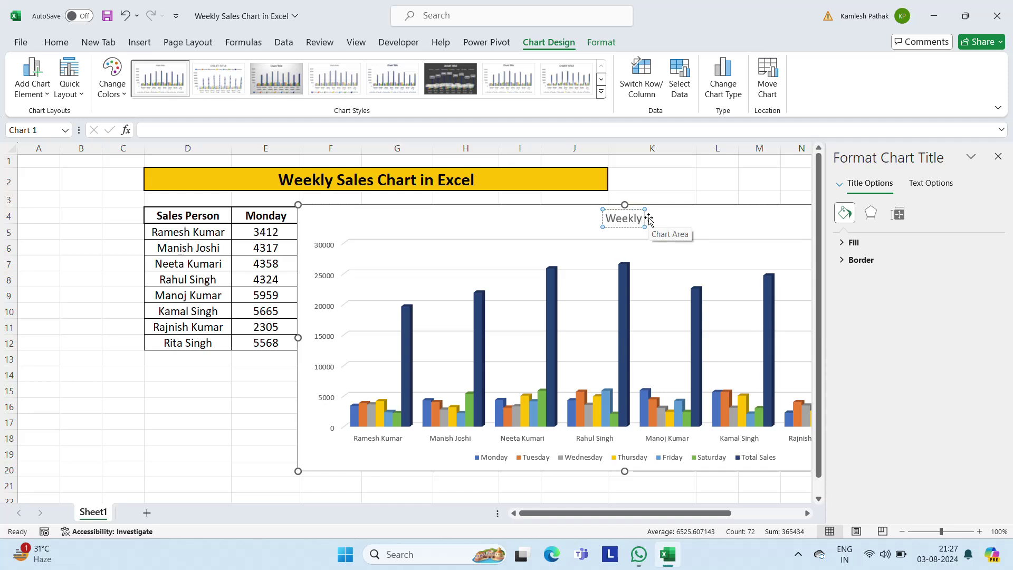
text( Sale)
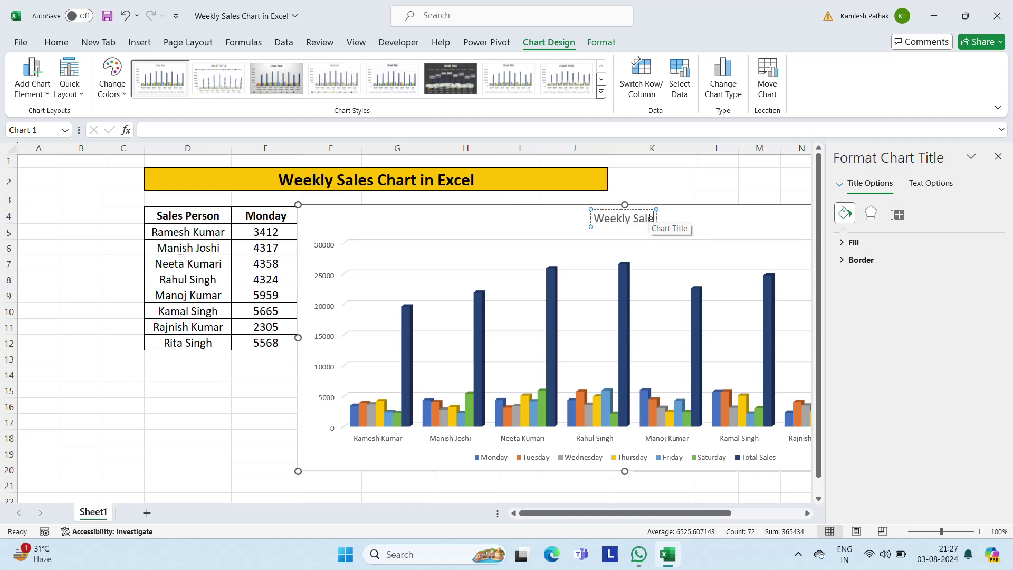
text(s Chart)
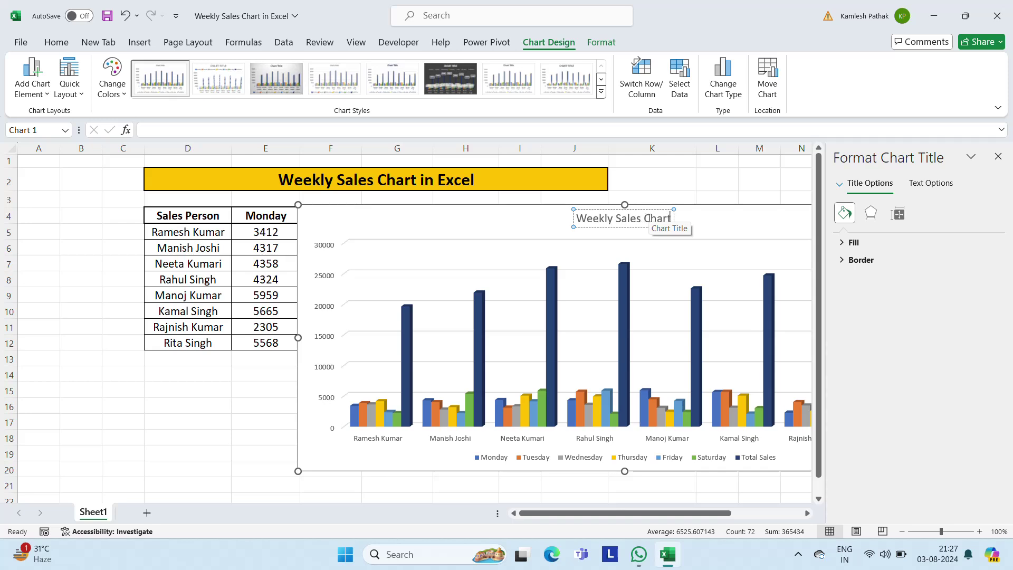
click(745, 184)
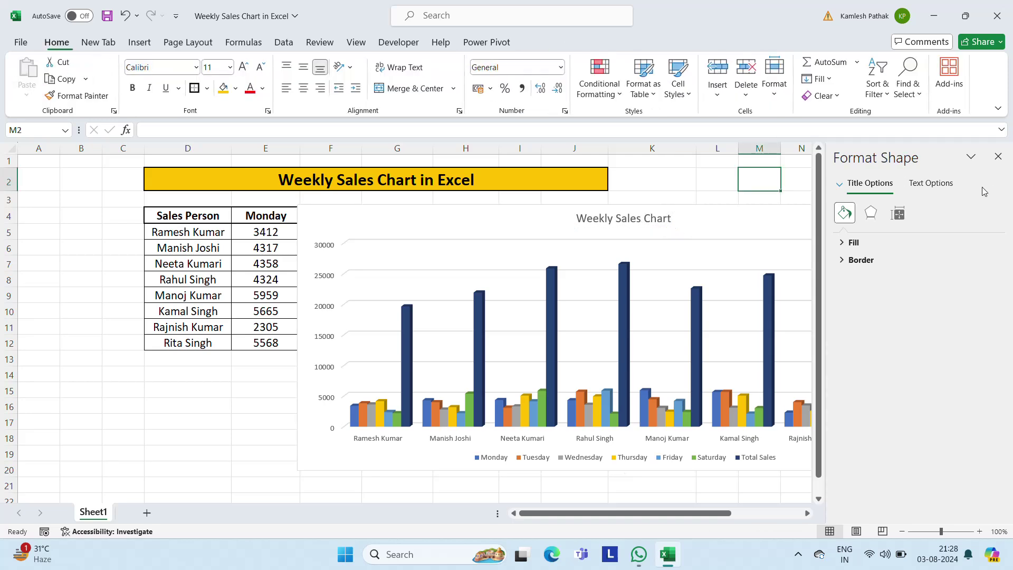
click(998, 157)
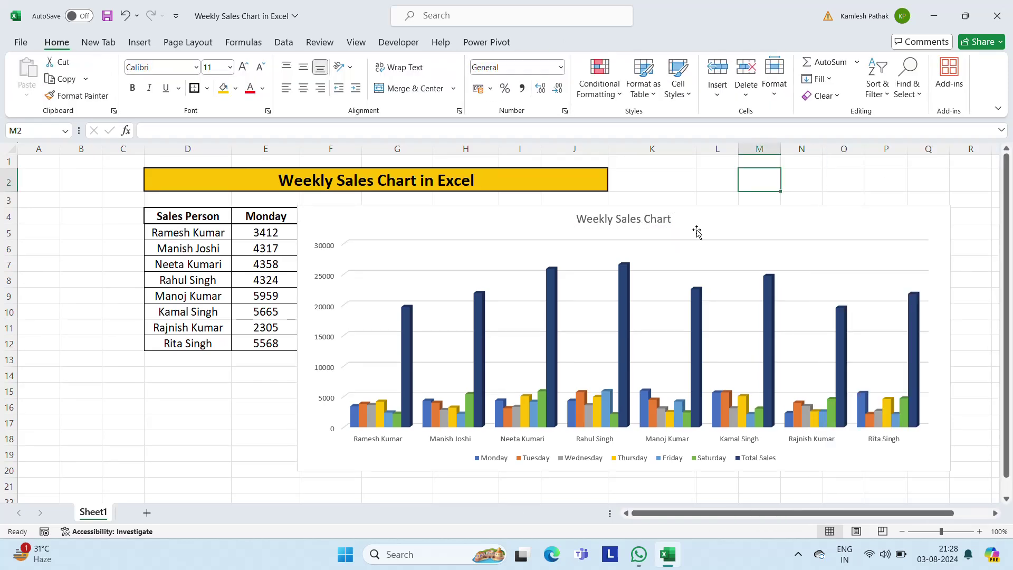
Add Data Callout labels showing salesperson name and value to every bar of the chart
click(488, 256)
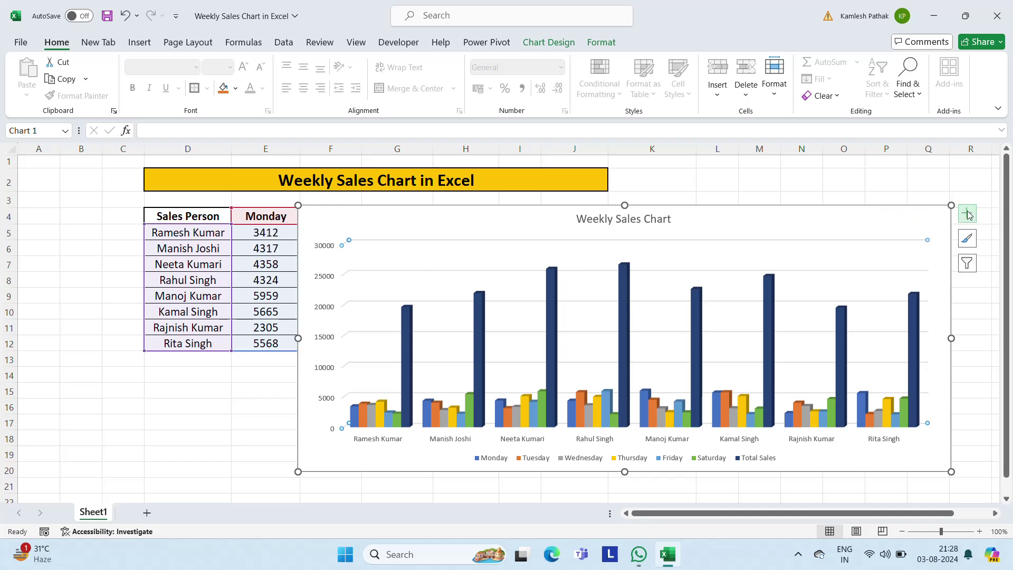
click(968, 213)
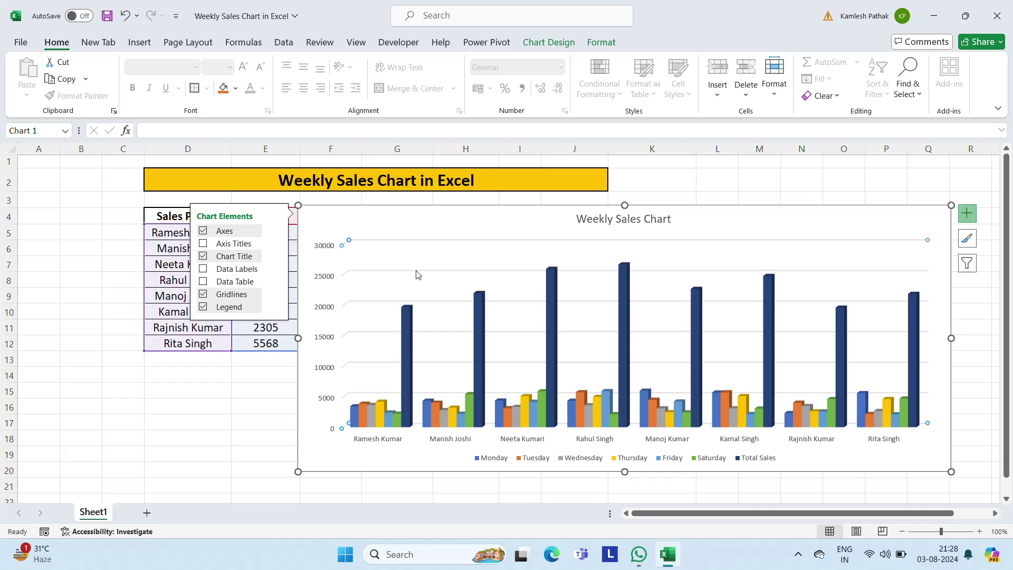
click(203, 269)
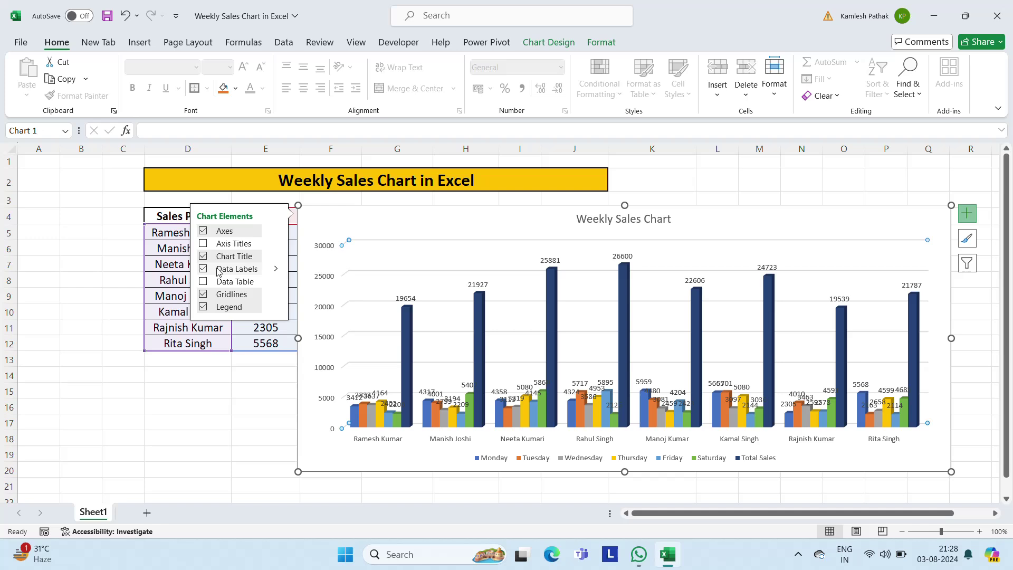
mouse_move(276, 269)
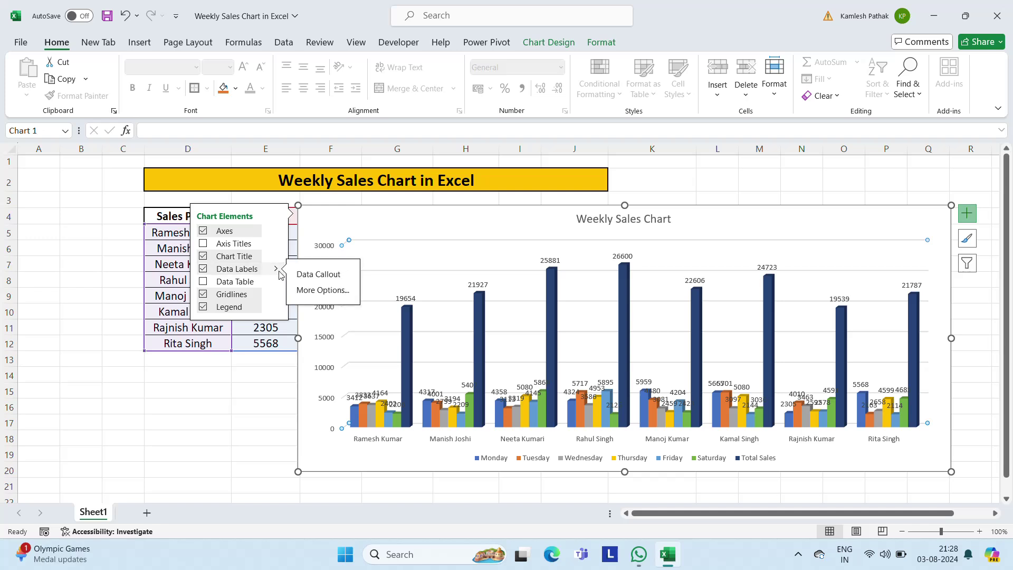
click(323, 277)
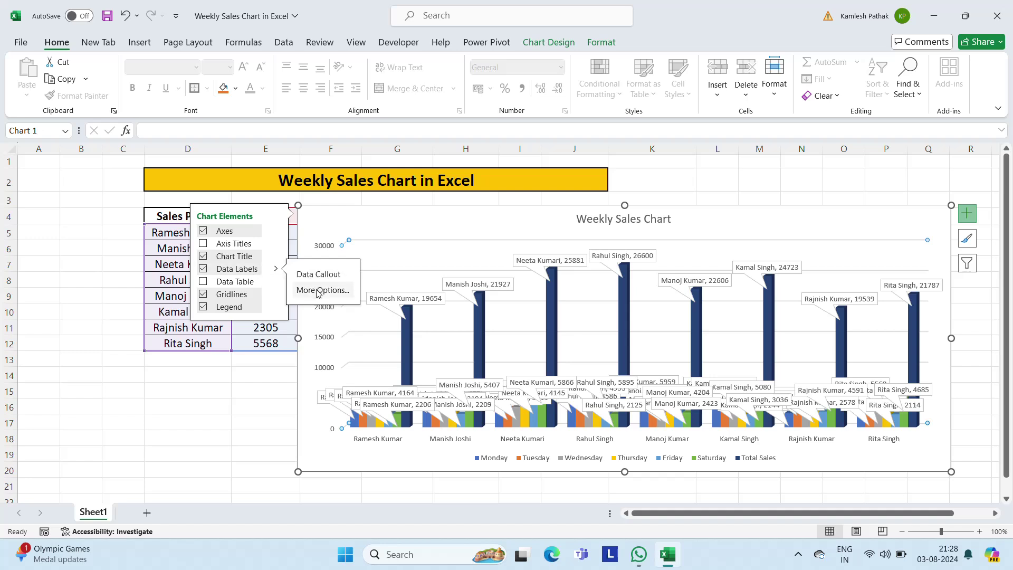
click(319, 290)
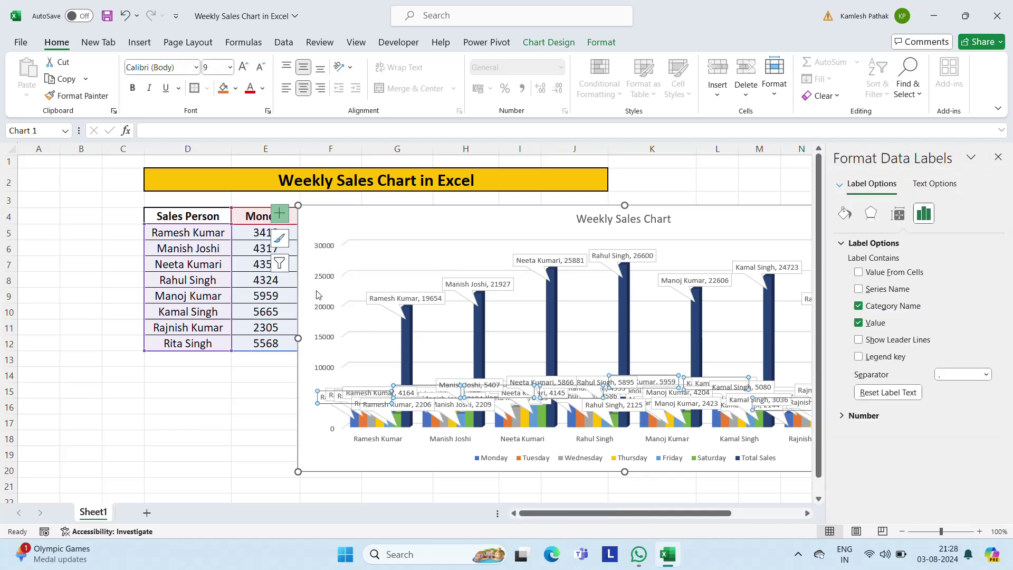
Untick Category Name and Value in Format Data Labels and close the pane
click(859, 306)
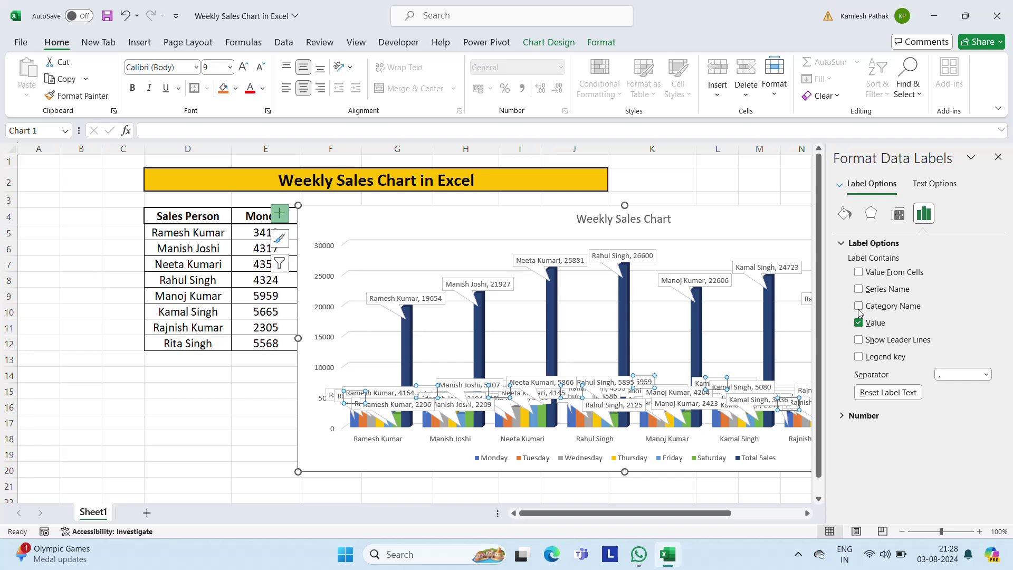
click(859, 323)
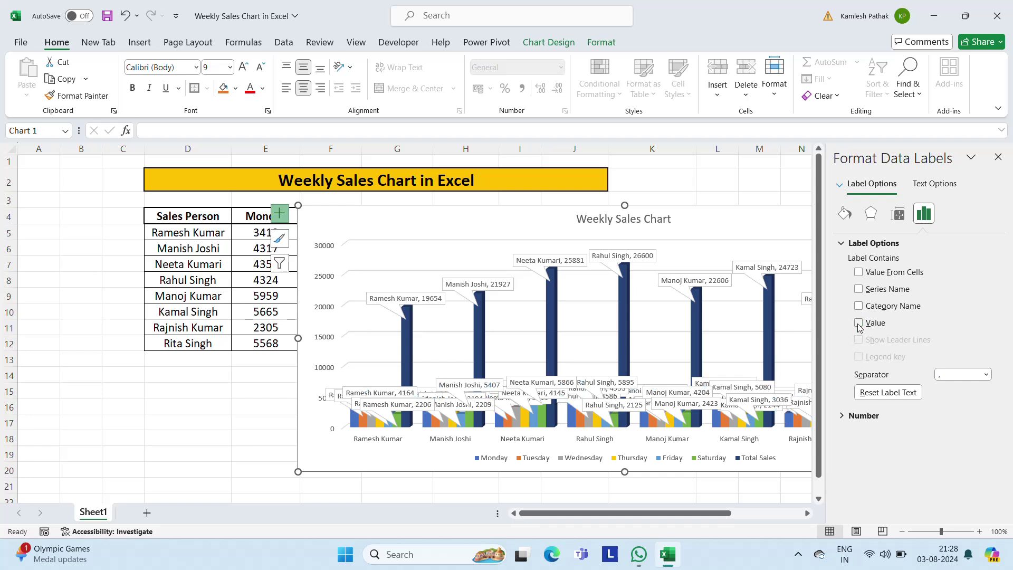
click(997, 158)
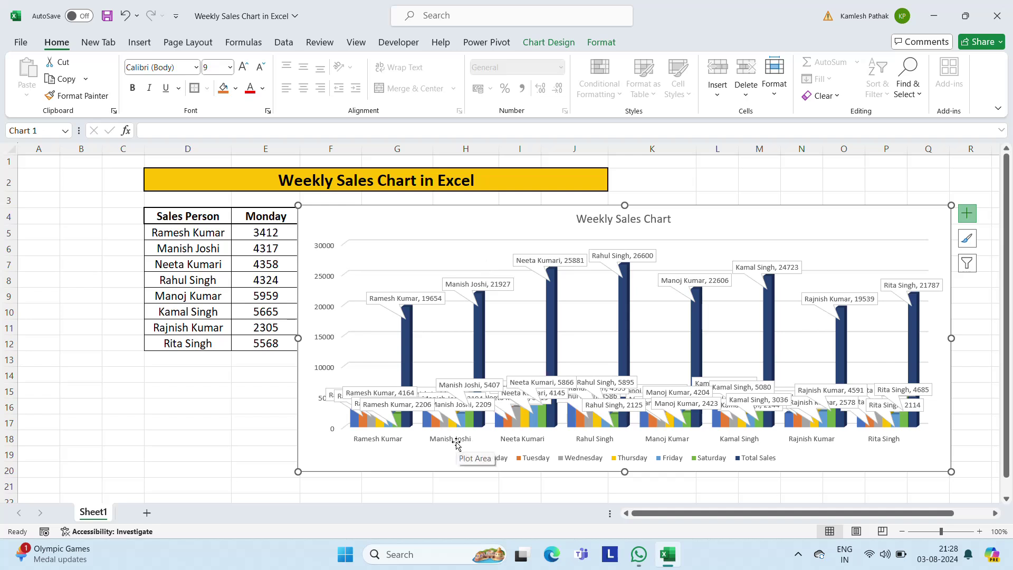
Delete the data labels on the tall Total Sales bars, keeping the daily-bar callouts
click(502, 393)
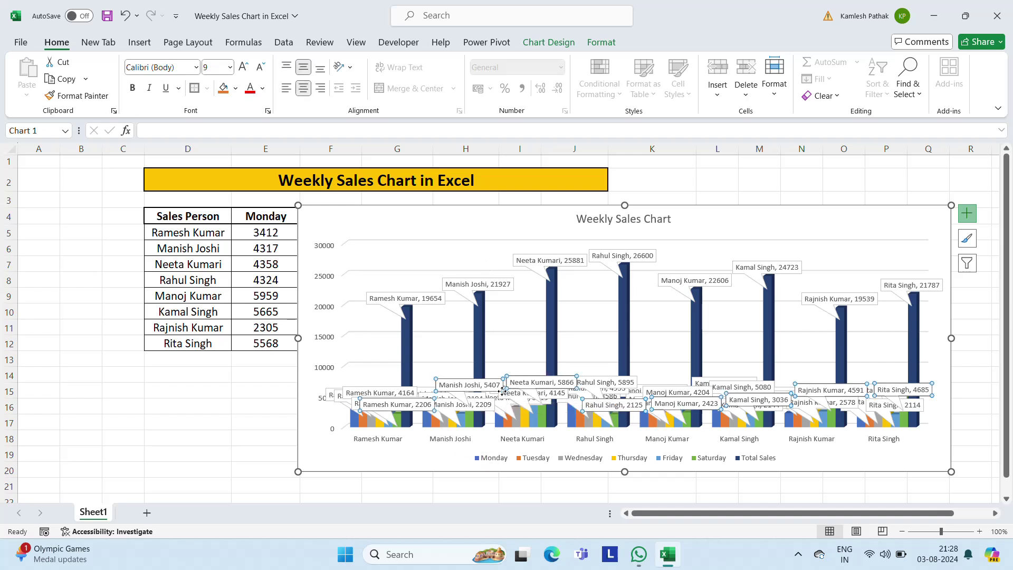
click(428, 297)
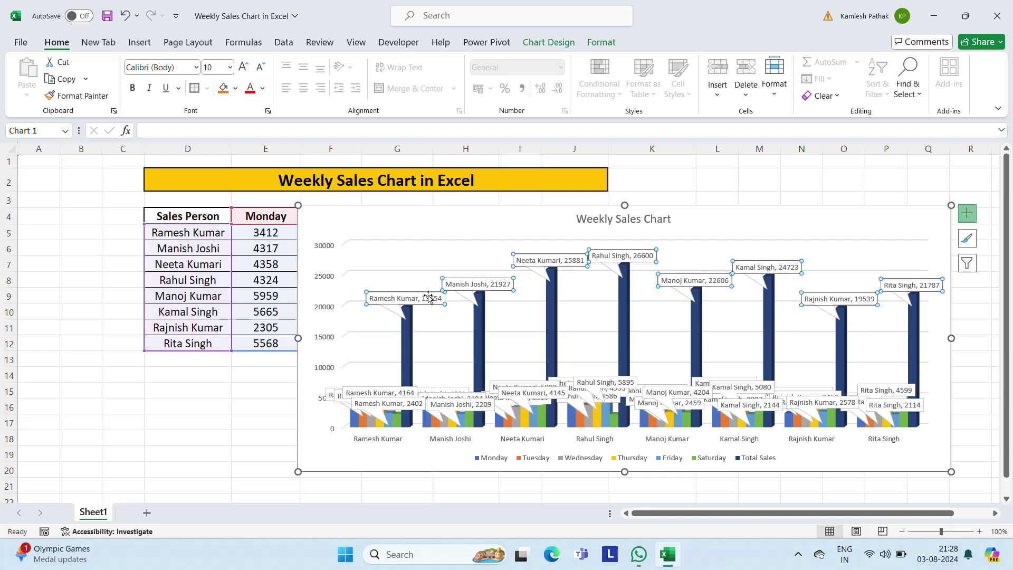
key(Delete)
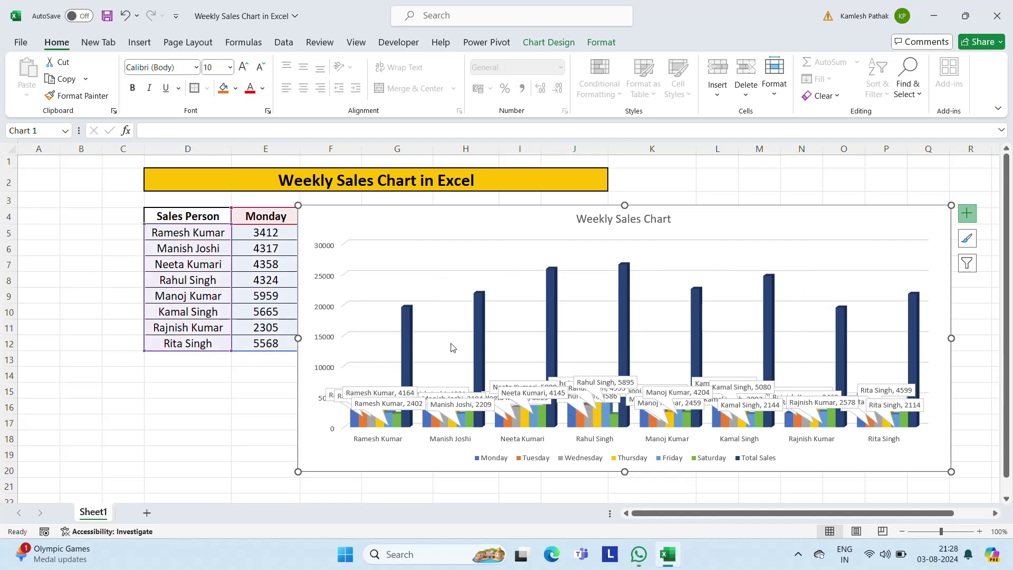
click(439, 406)
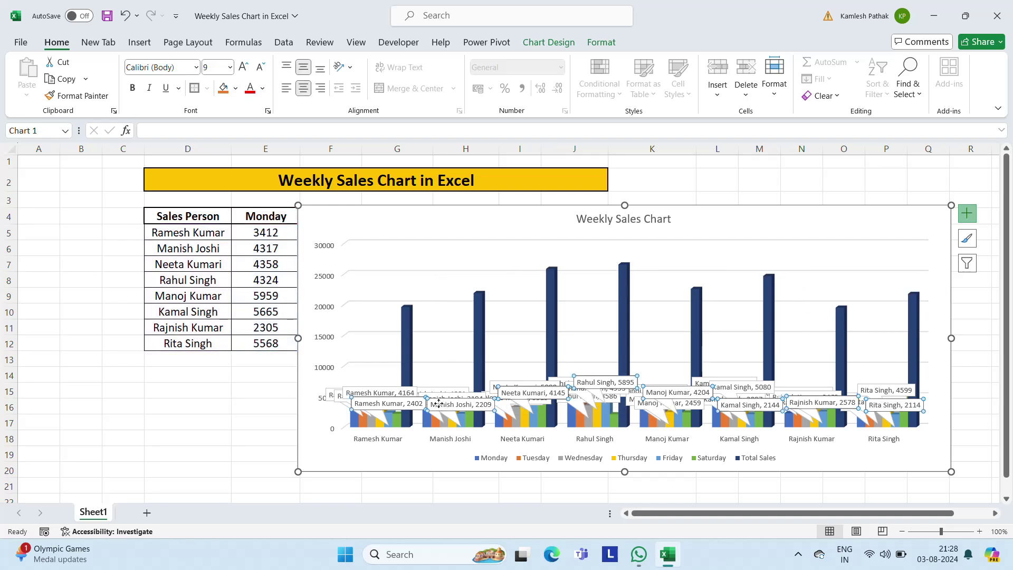
click(398, 393)
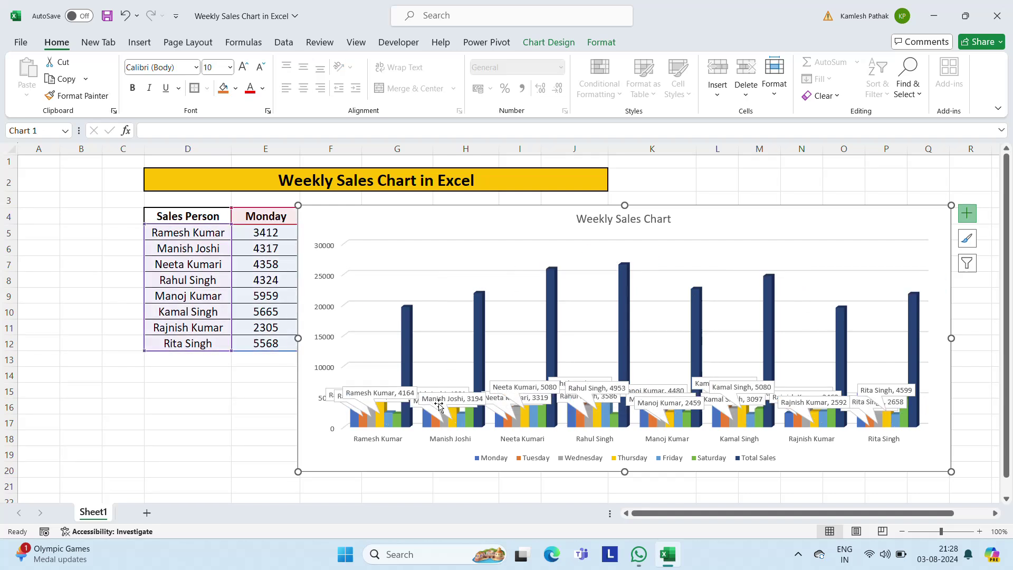
click(397, 393)
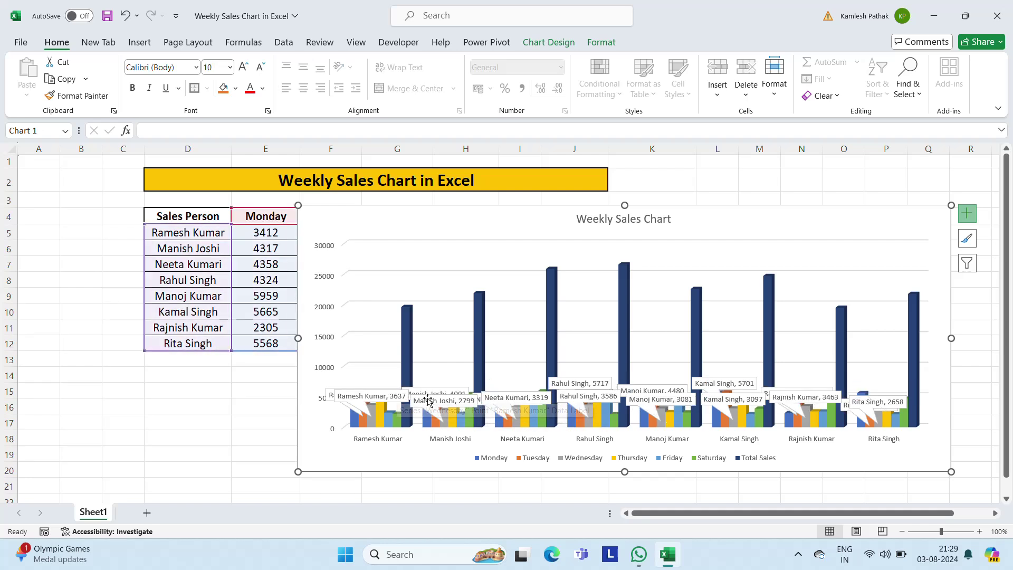
Turn off all data labels, then bring them back through Data Labels > More Options
click(968, 215)
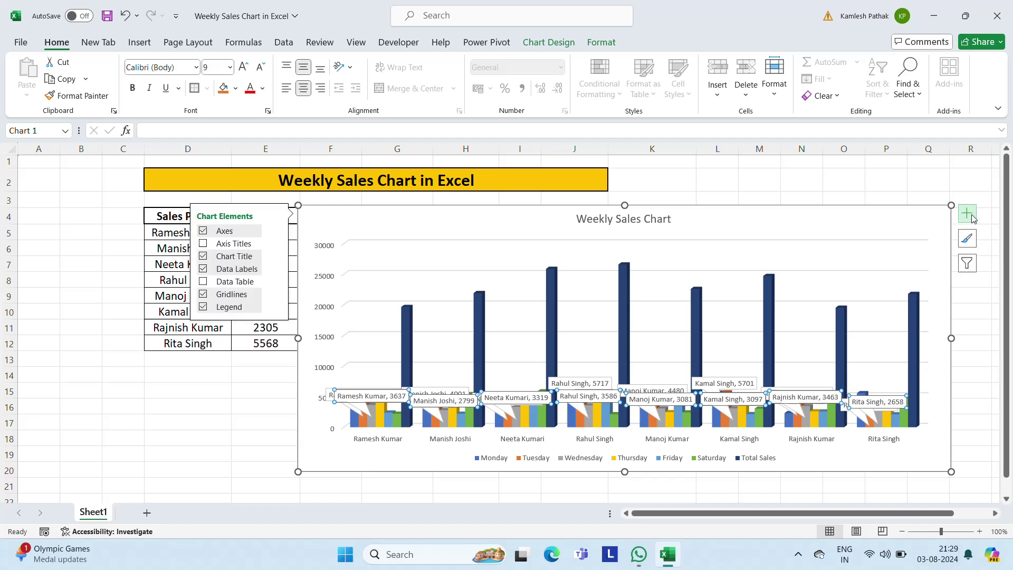
click(203, 269)
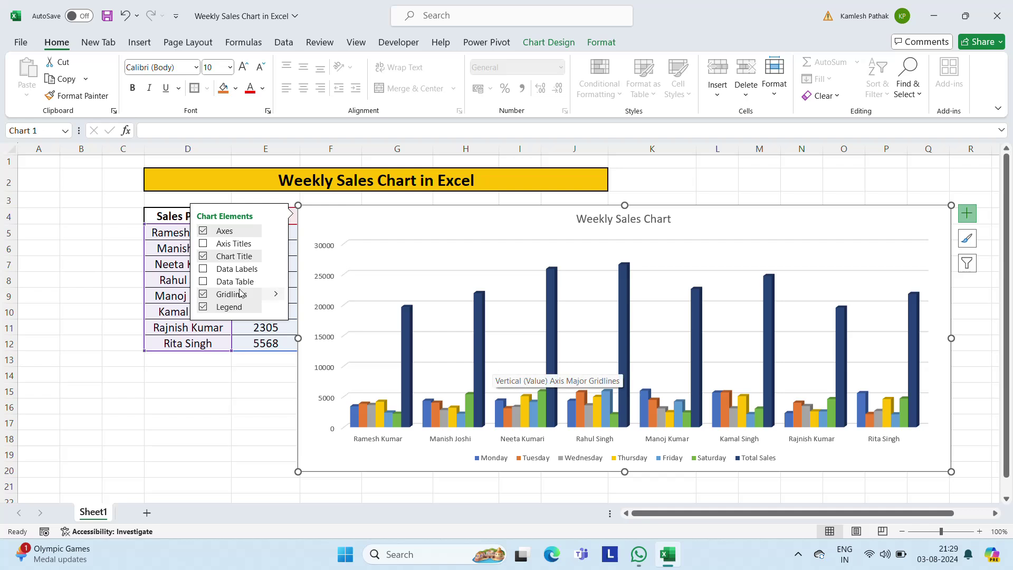
click(276, 269)
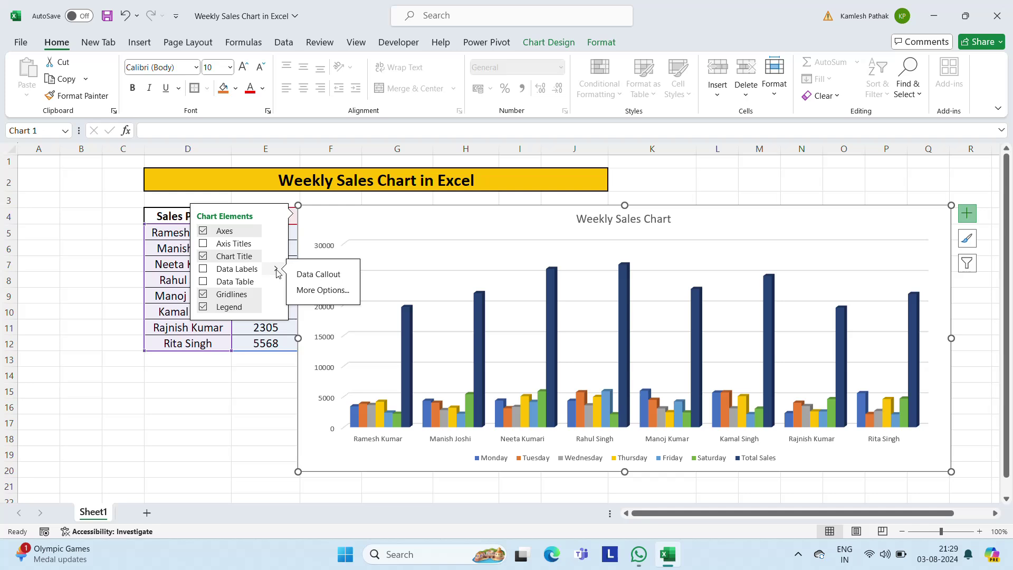
click(317, 290)
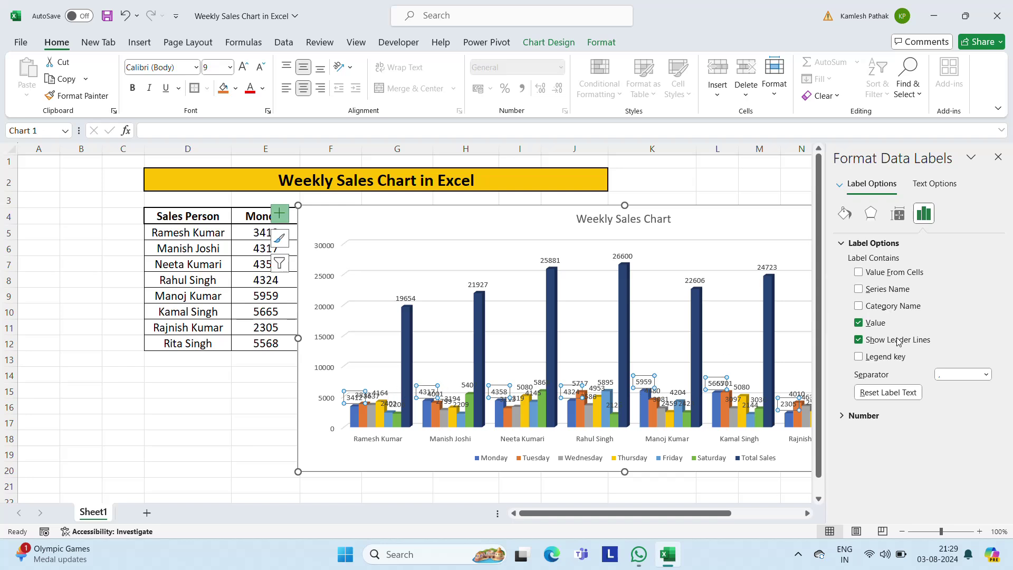
Try Legend key and Value From Cells, leaving value-only labels without legend keys, and close the pane
click(859, 356)
click(858, 357)
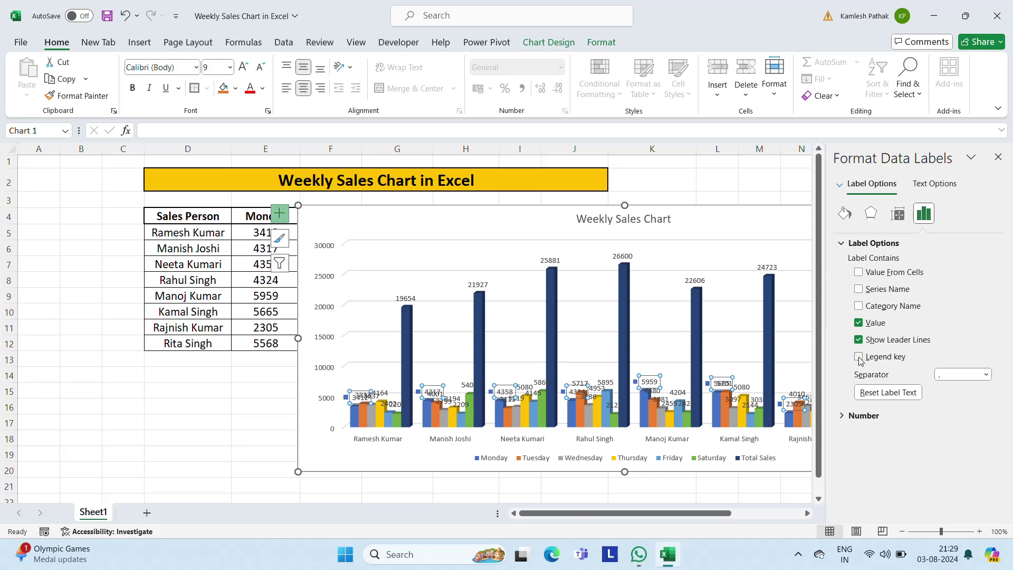
click(859, 357)
click(859, 272)
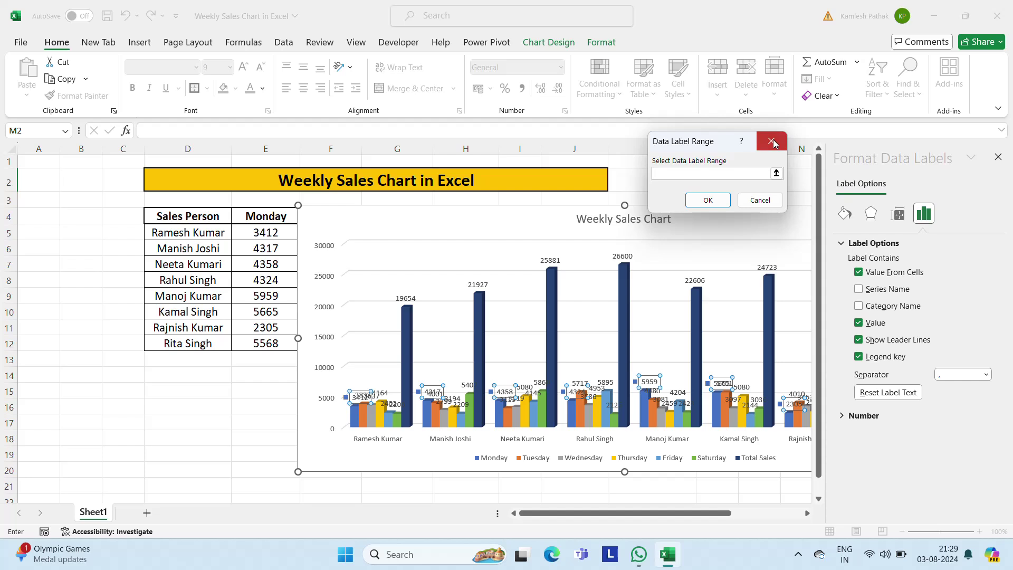
click(771, 141)
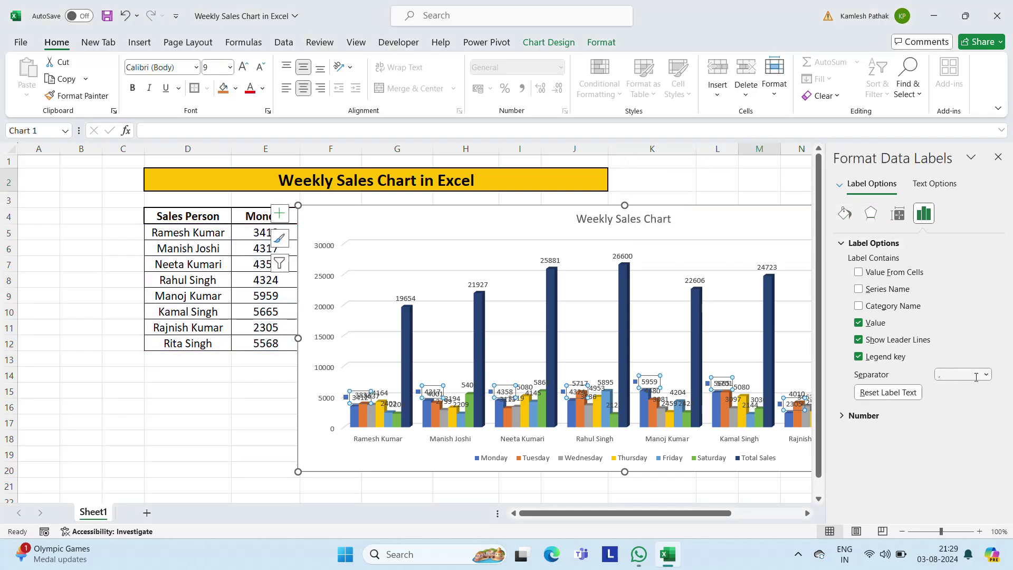
click(858, 357)
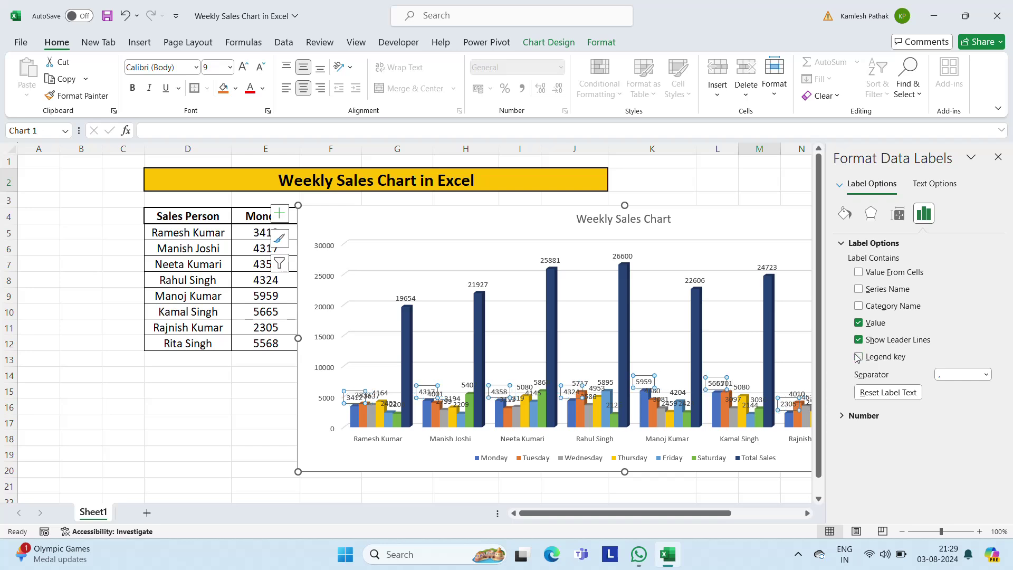
click(997, 157)
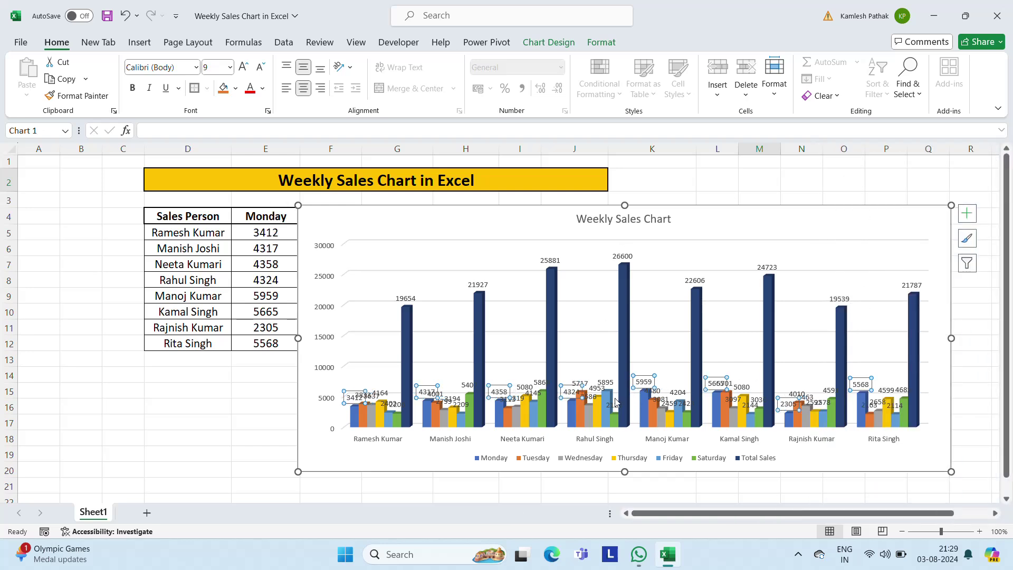
Stretch the chart left to column C and down past row 22, with value labels on every bar
drag(297, 337, 115, 337)
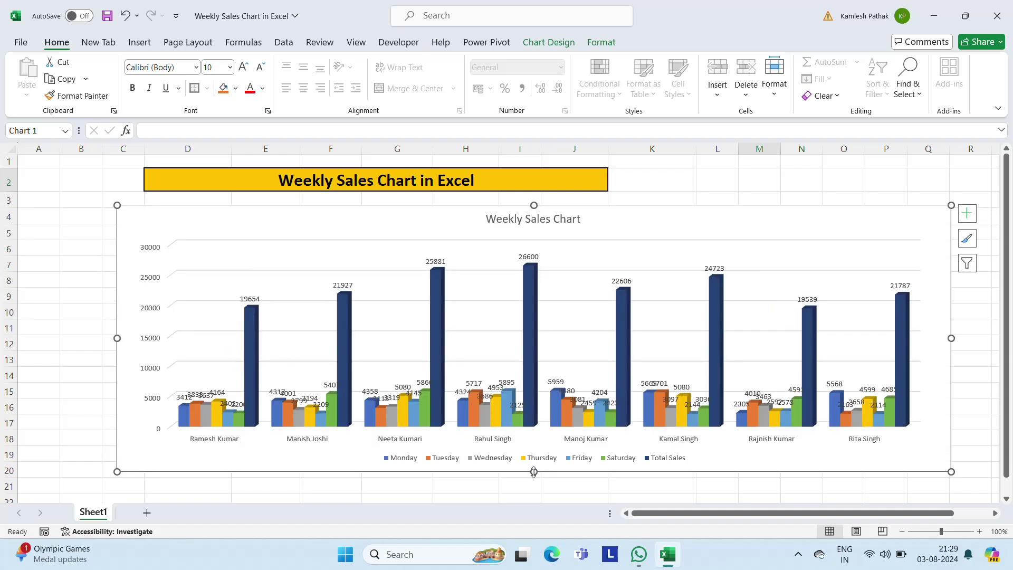
drag(533, 471, 534, 502)
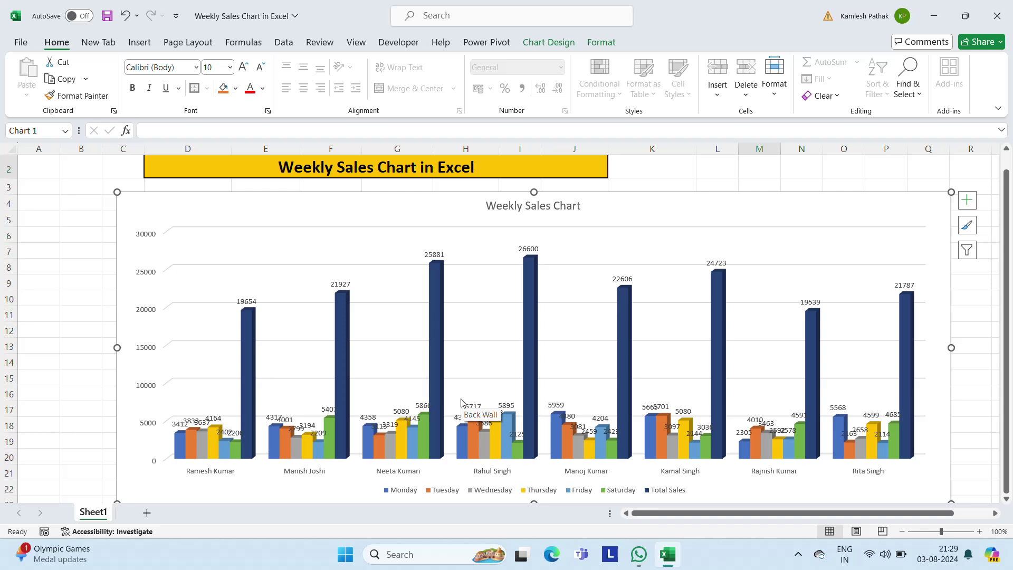
click(315, 234)
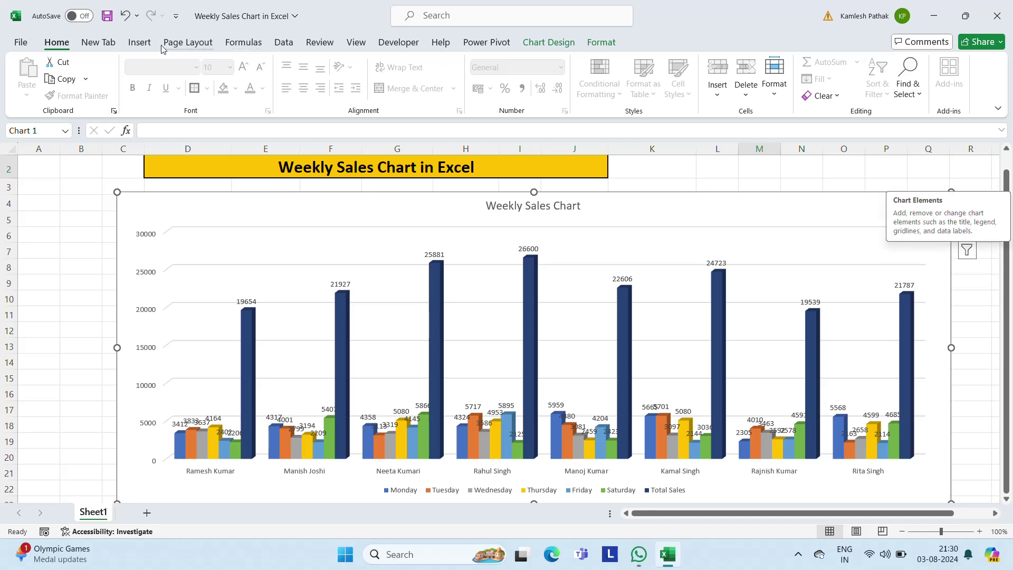
Change the chart type to 3-D Stacked Column from Insert's column chart list
click(138, 44)
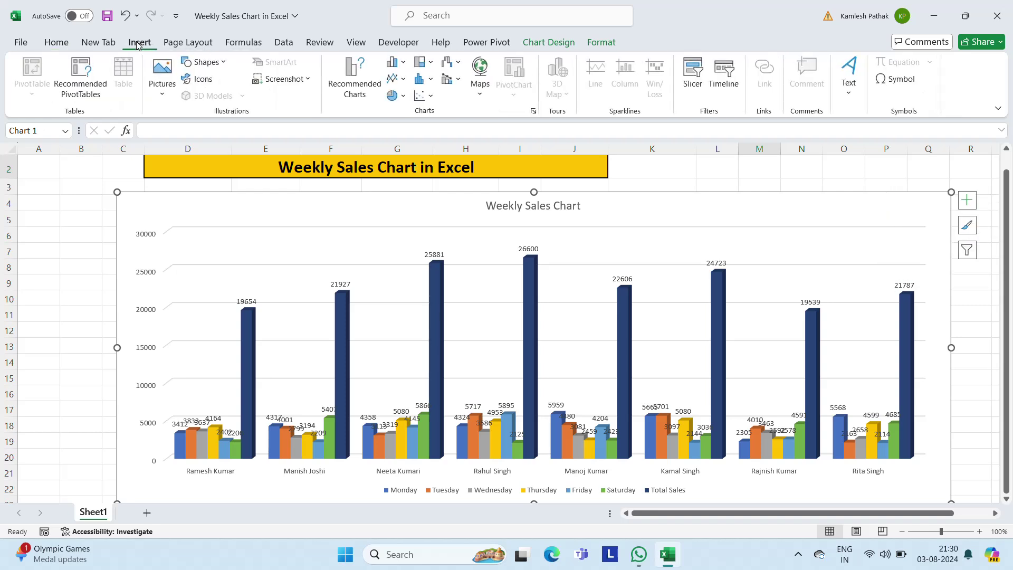
click(404, 63)
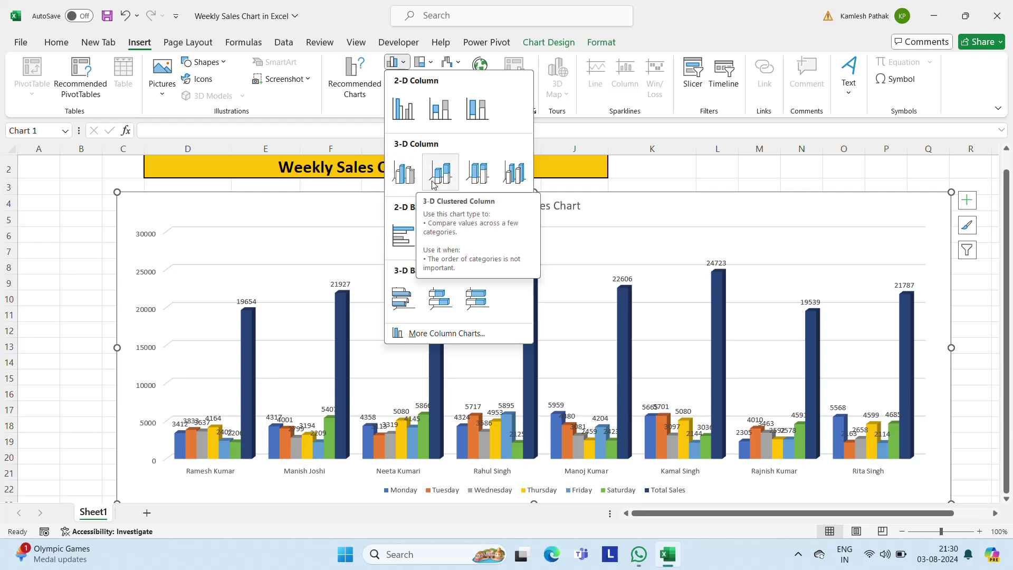
click(433, 182)
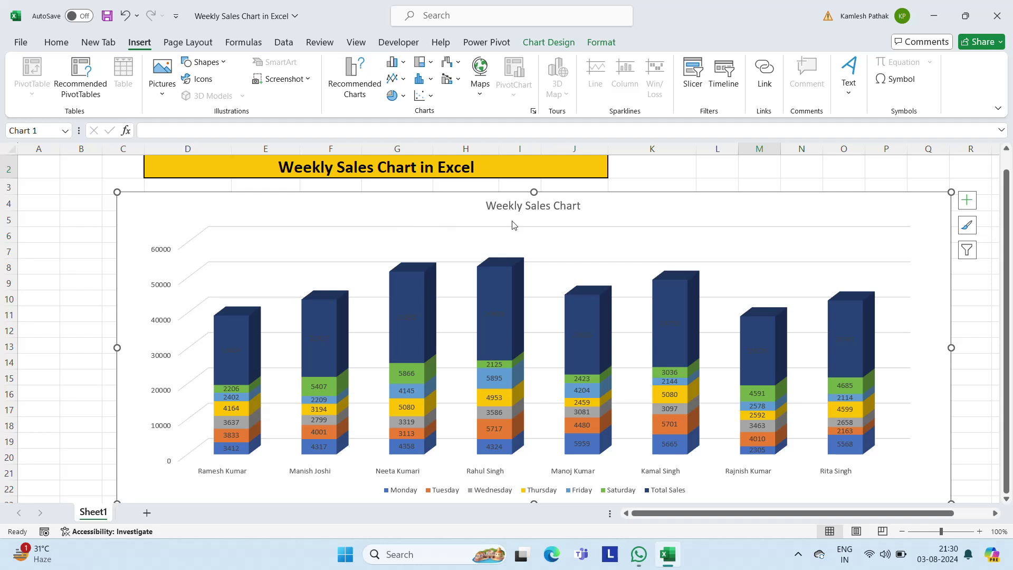
Apply the dark style from the Chart Styles gallery after previewing the second style
click(966, 231)
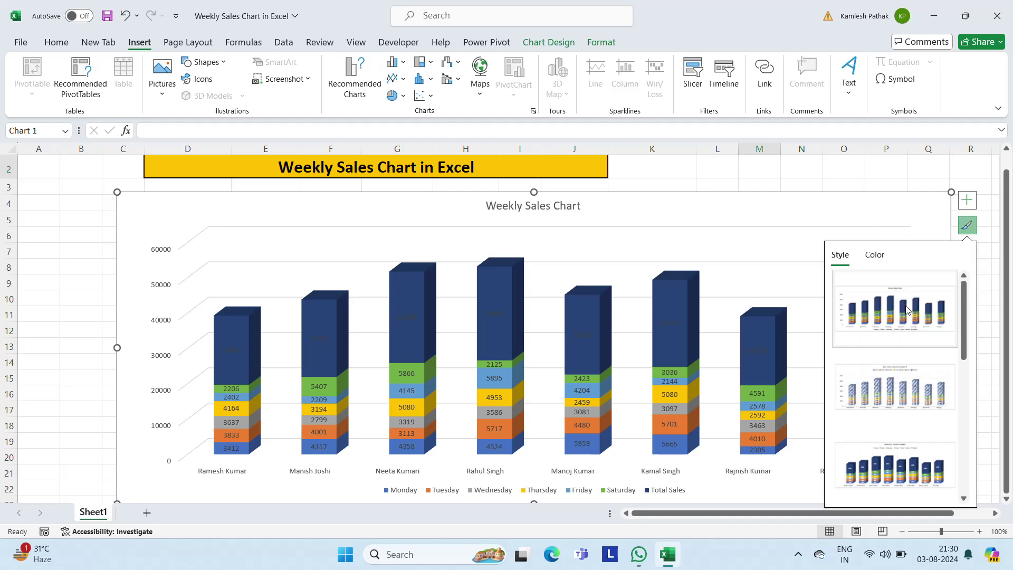
click(873, 406)
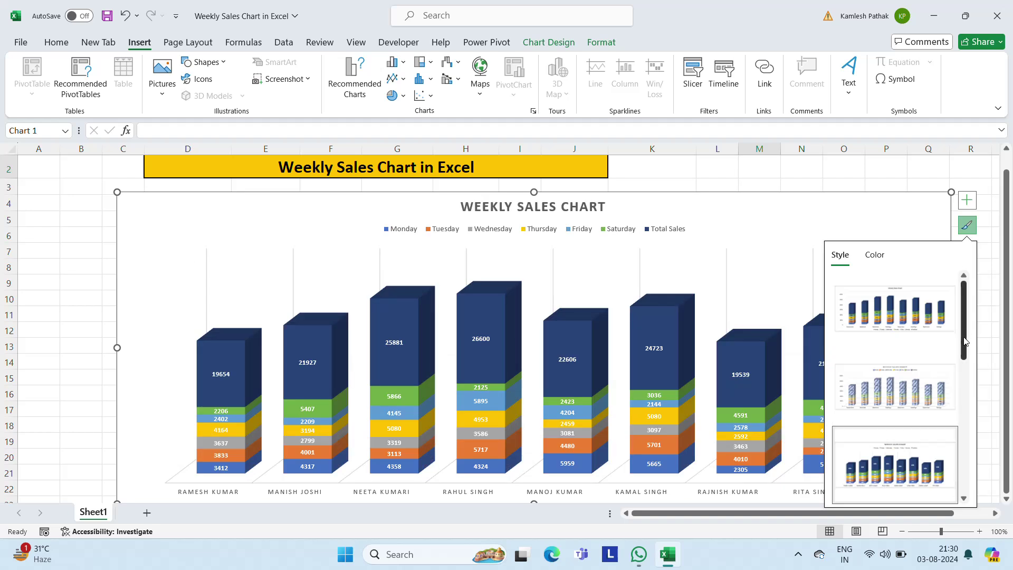
drag(964, 339, 966, 406)
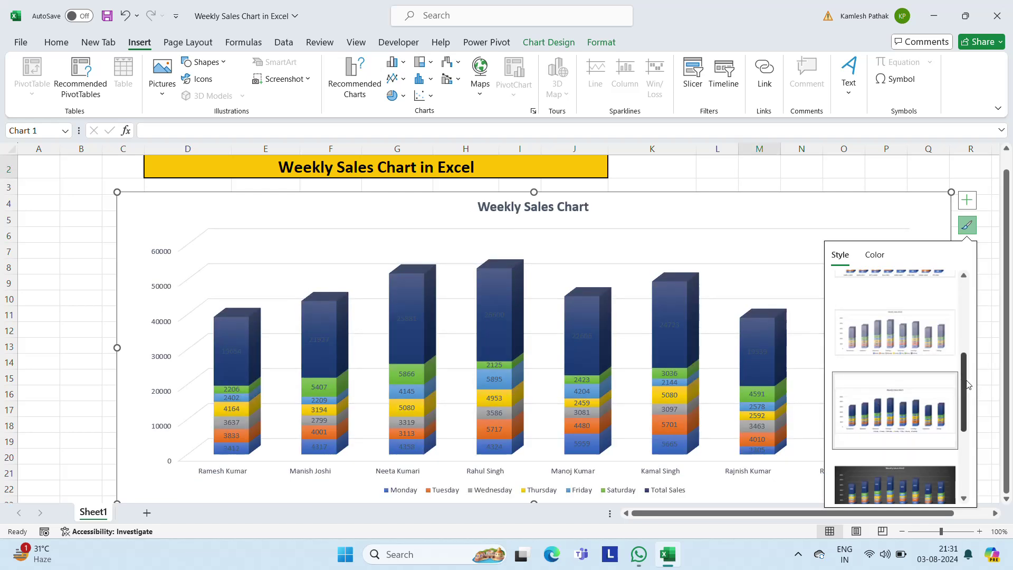
drag(964, 390, 964, 430)
click(918, 374)
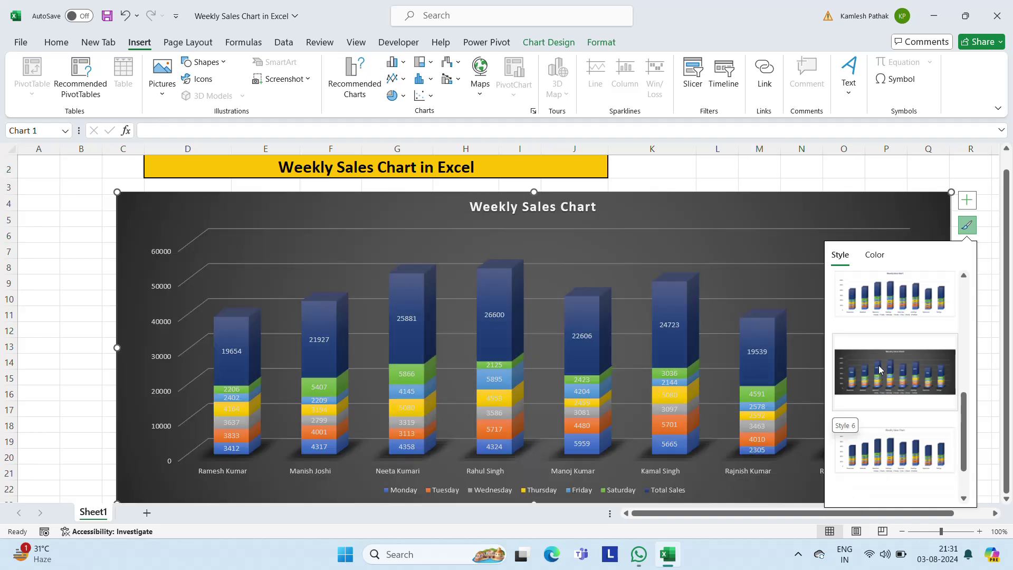
click(878, 365)
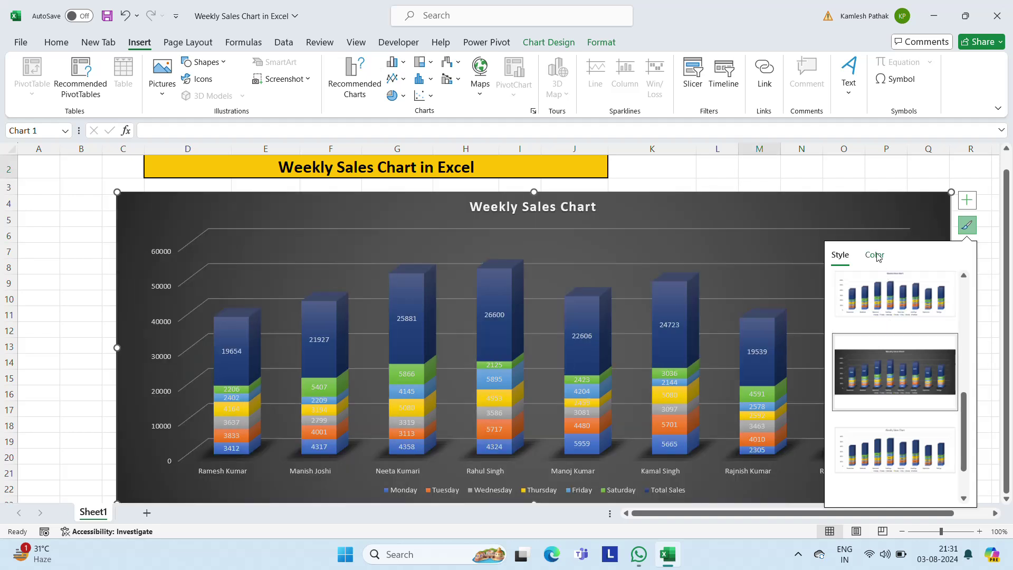
Try blue-grey, orange-green, orange and blue palettes, restore the original Colorful palette, then close the options
click(879, 257)
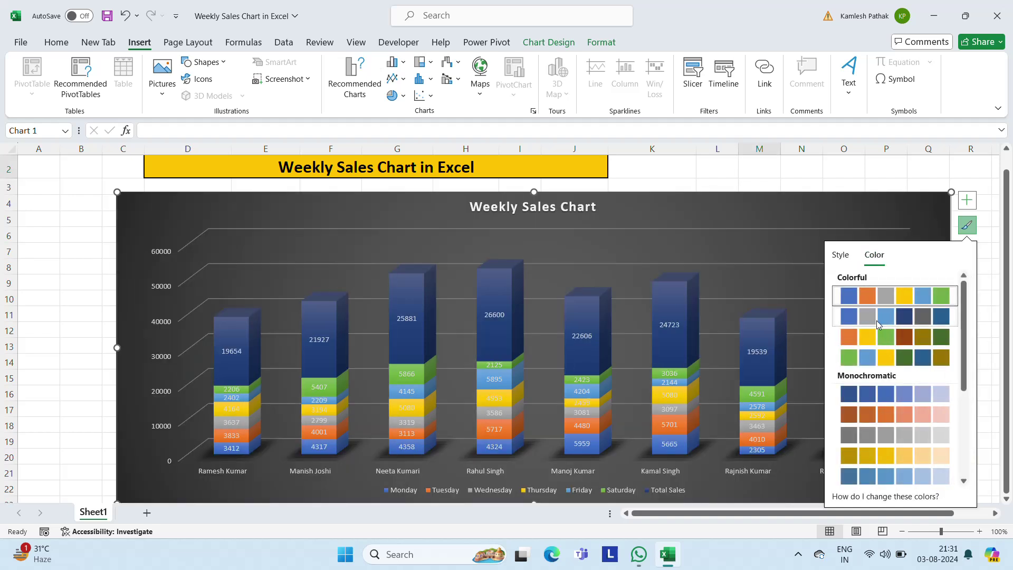
click(886, 319)
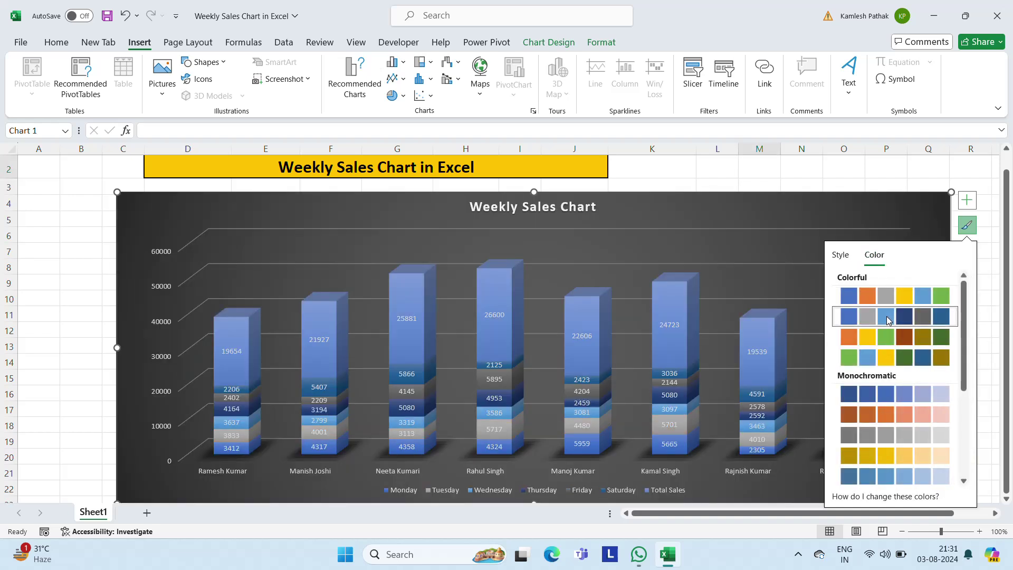
click(907, 334)
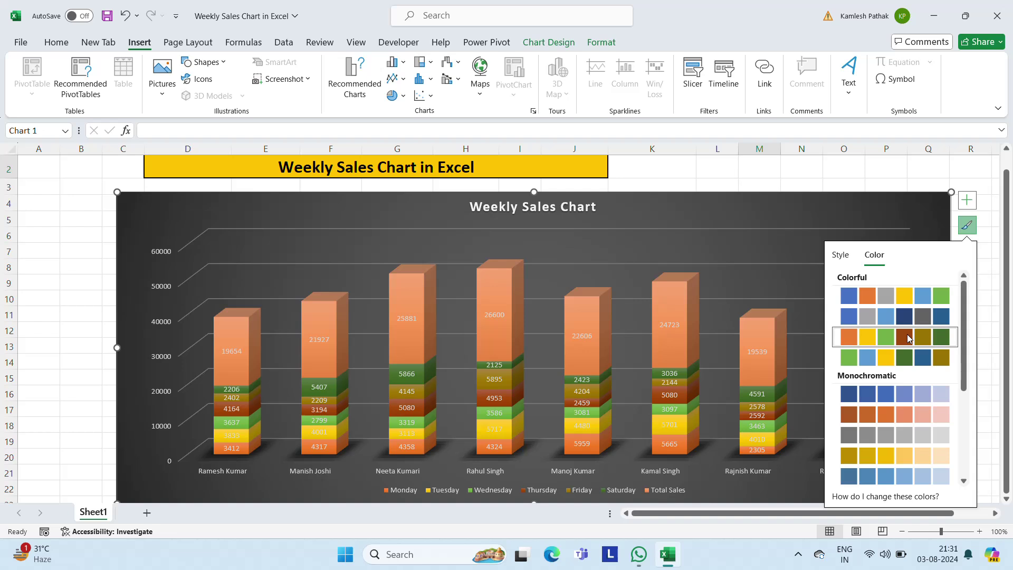
click(881, 416)
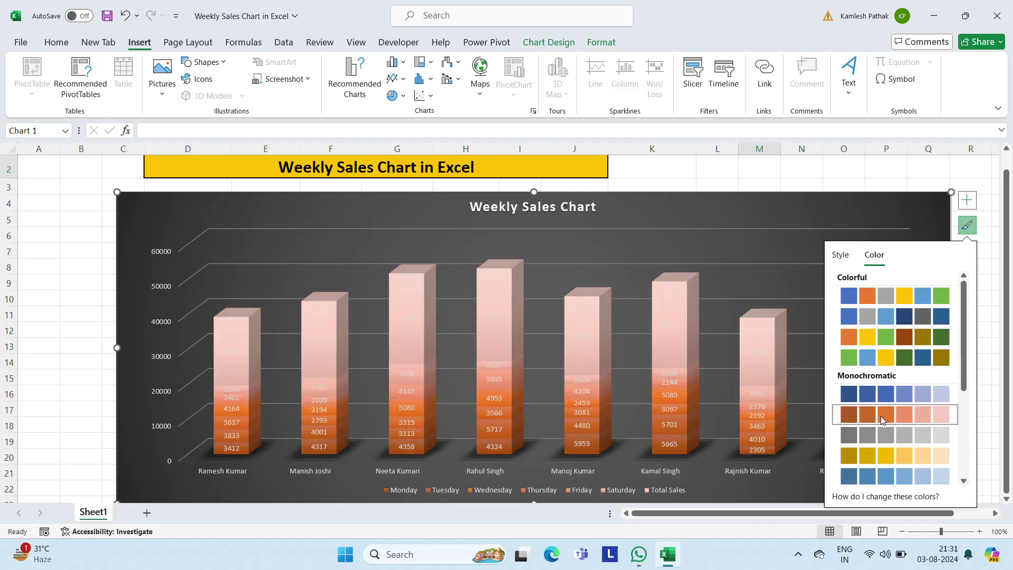
click(914, 477)
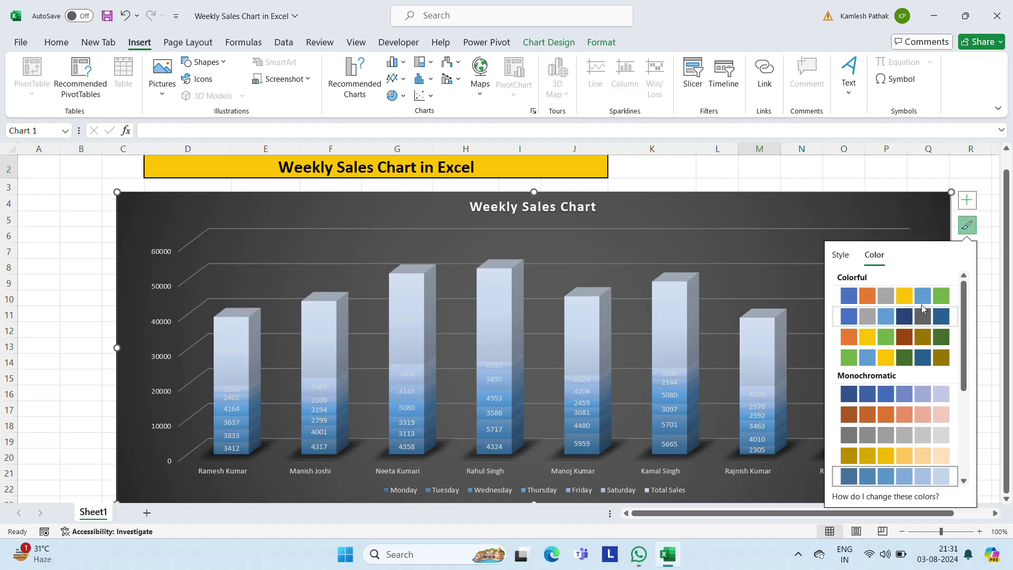
click(914, 301)
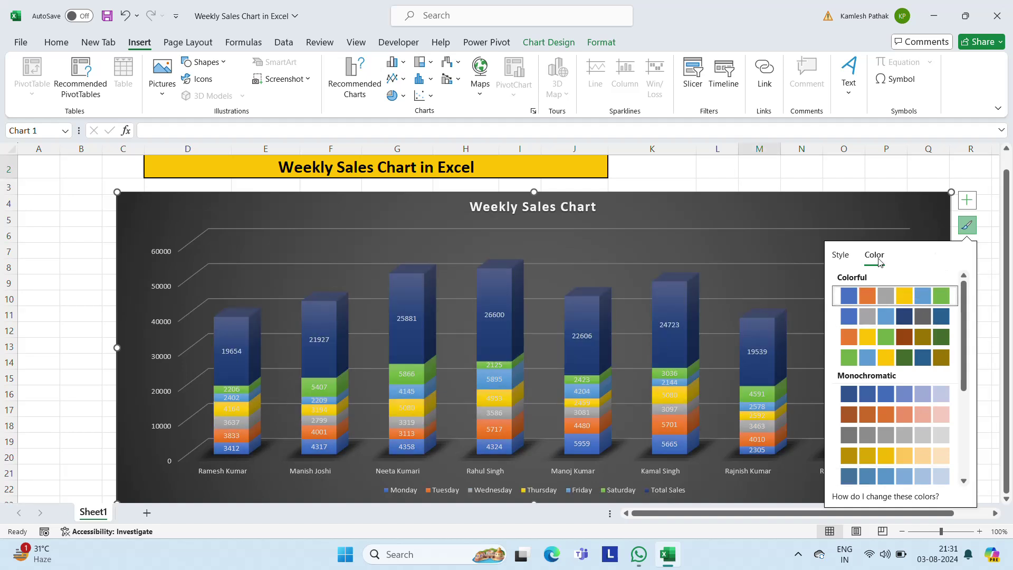
click(841, 257)
scroll(964, 393, down, 3)
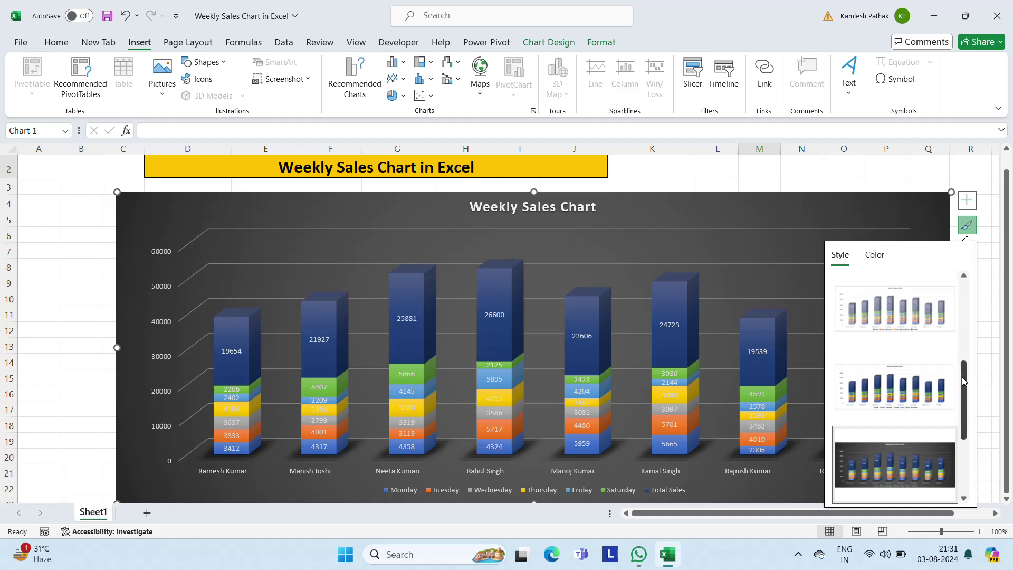
scroll(965, 393, up, 3)
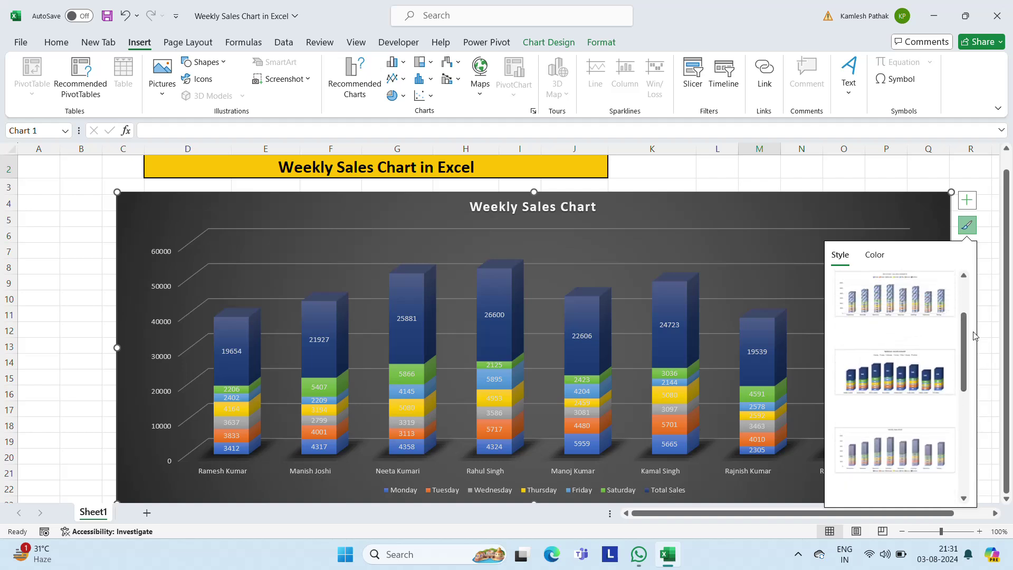
key(Escape)
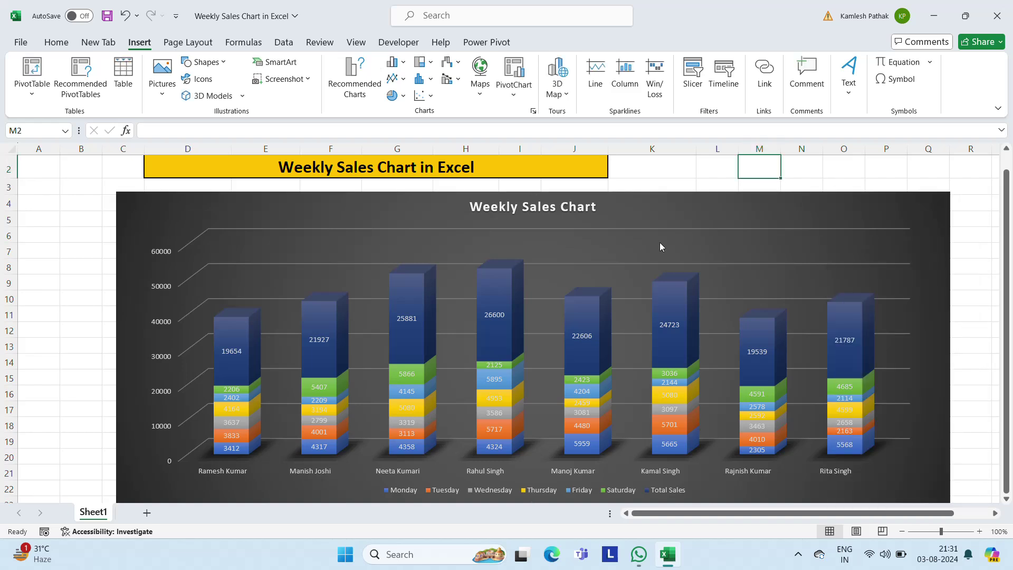
Narrow the chart to reveal the table and delete the empty columns A to C
click(660, 242)
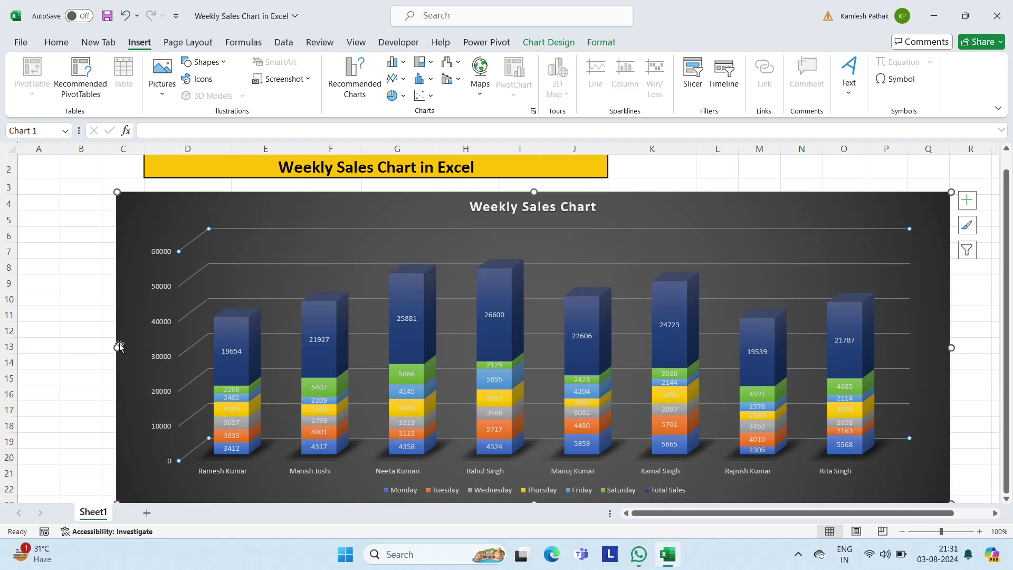
drag(118, 346, 549, 347)
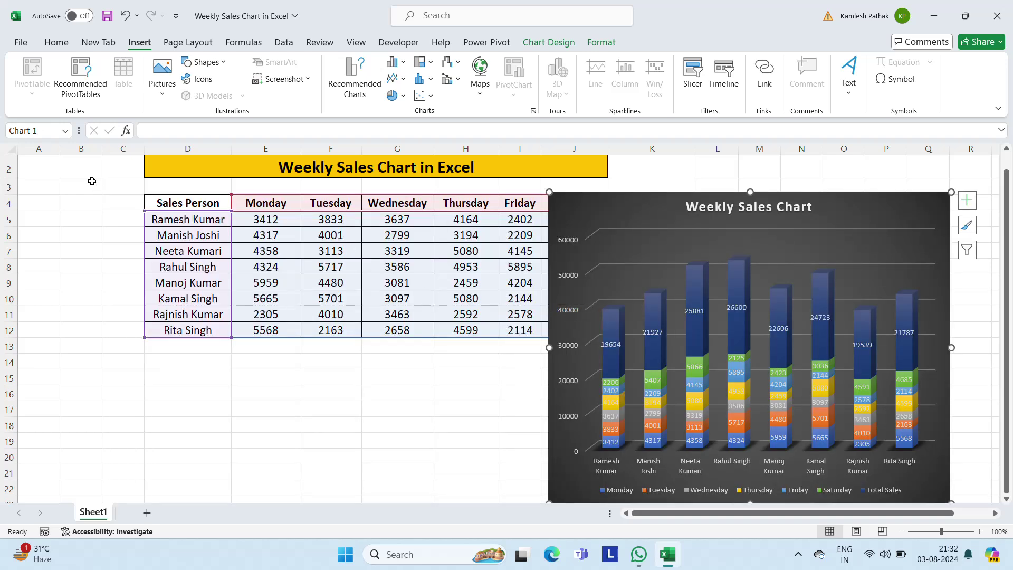
drag(36, 148, 123, 149)
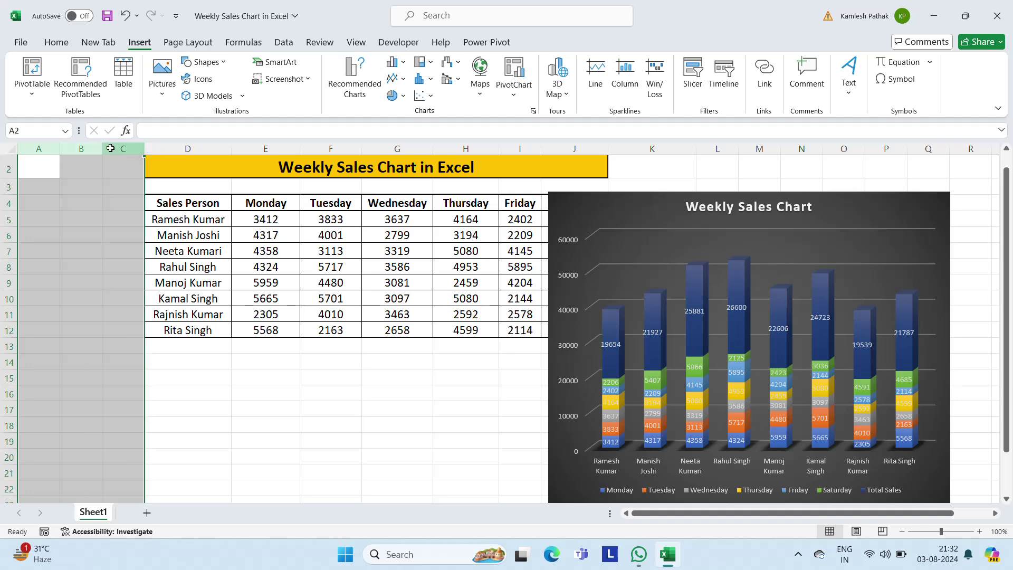
right_click(88, 288)
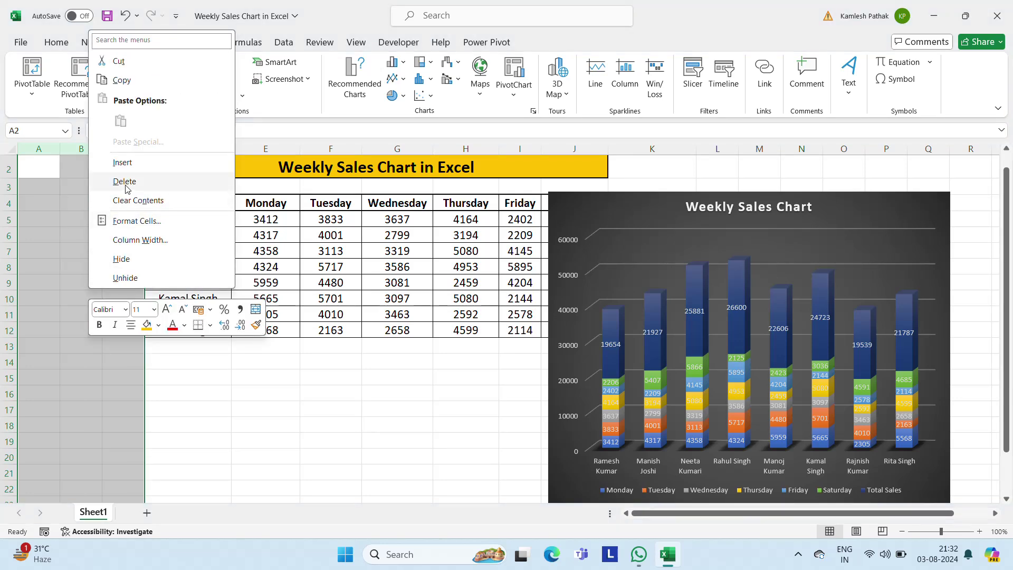
key(Escape)
key(ctrl+minus)
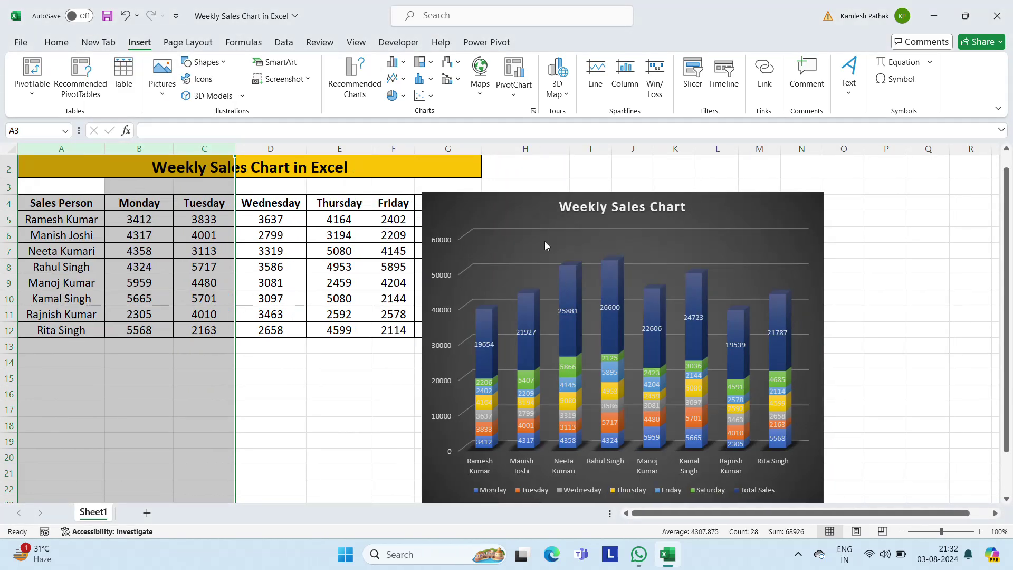
Reposition the chart beside the table over columns G–N and widen it to the right
click(505, 252)
click(639, 274)
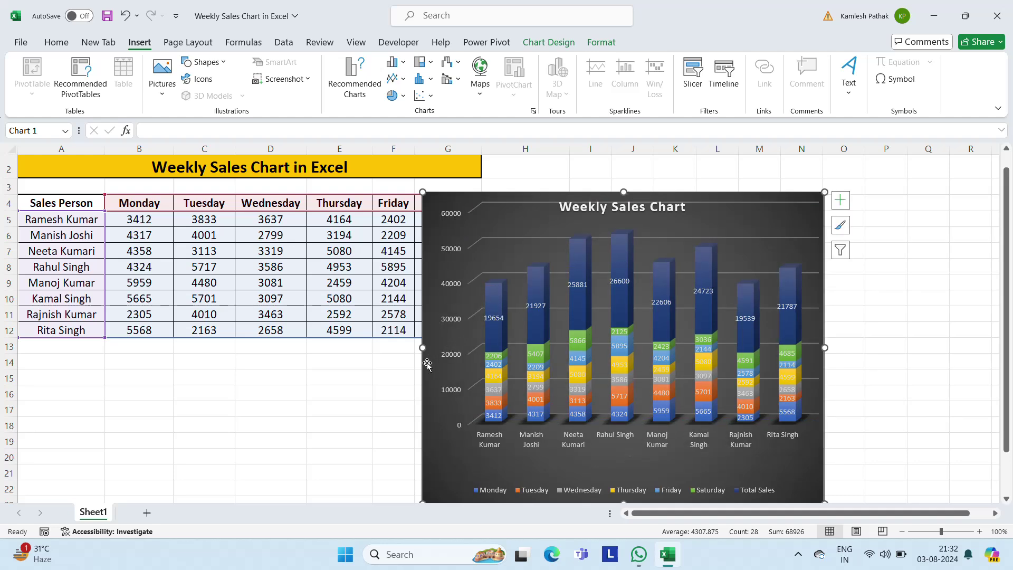
mouse_move(485, 345)
mouse_down()
mouse_move(613, 296)
mouse_move(687, 296)
mouse_up()
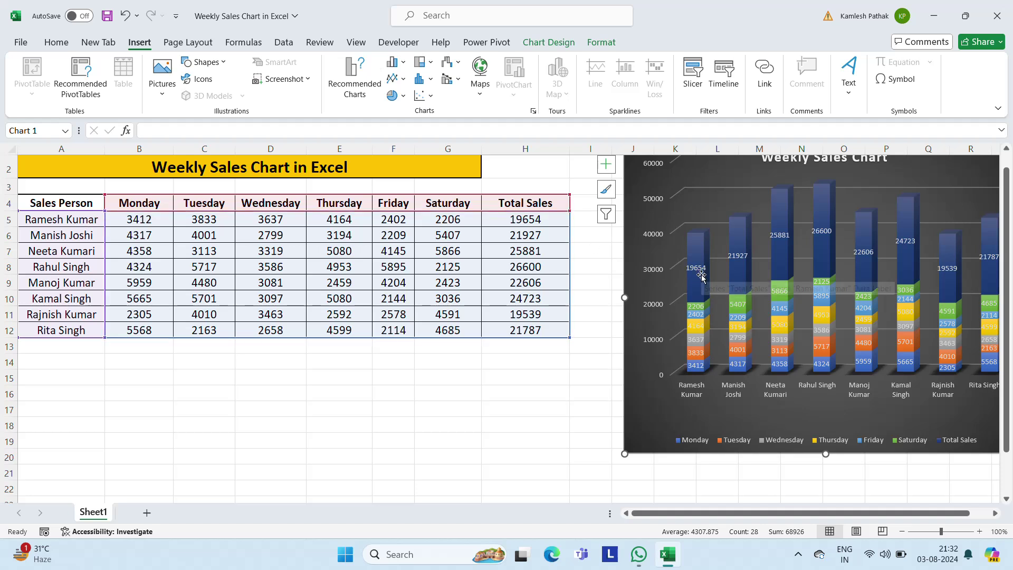
mouse_move(706, 185)
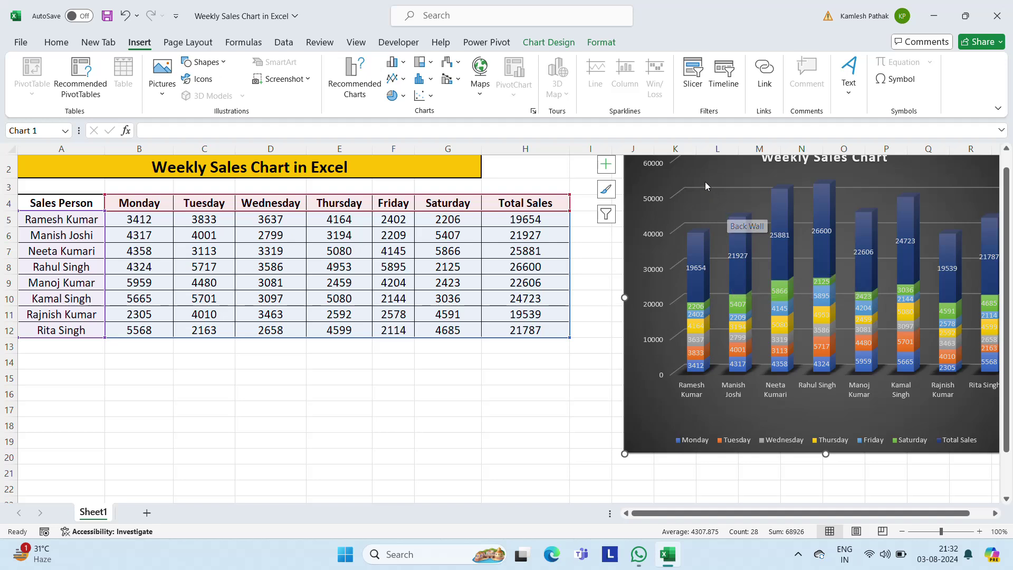
click(659, 178)
click(643, 192)
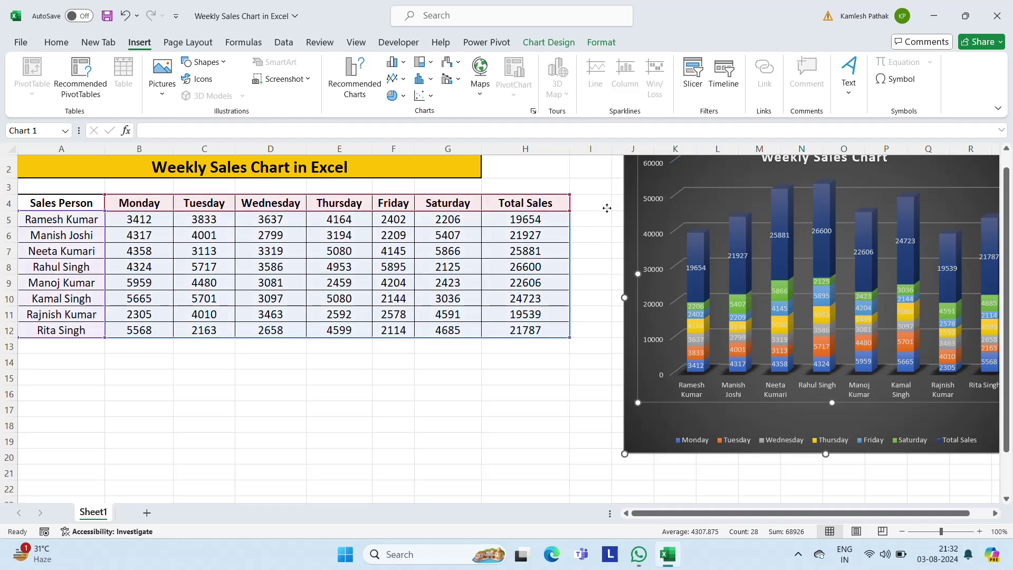
drag(582, 227, 574, 367)
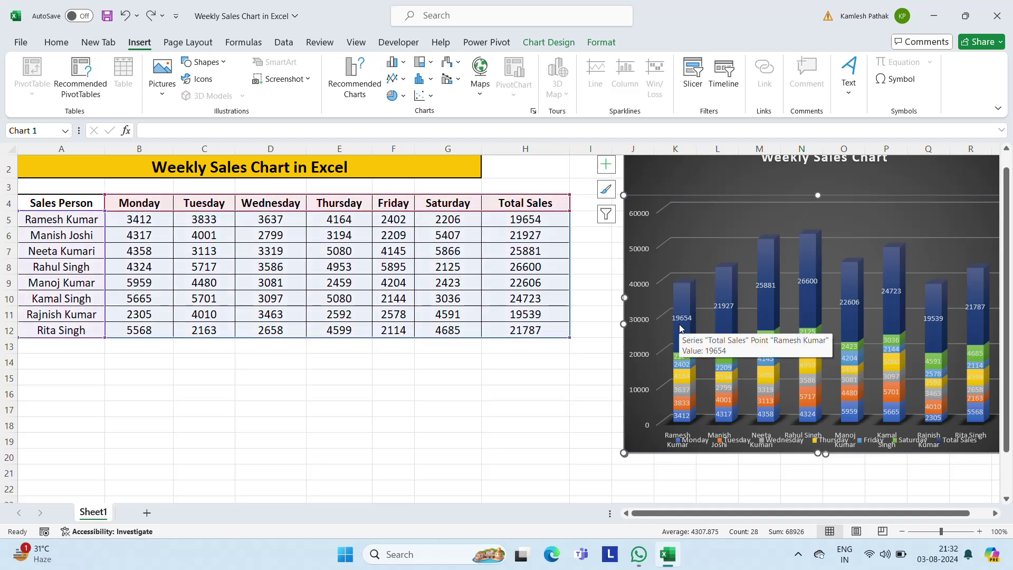
click(651, 391)
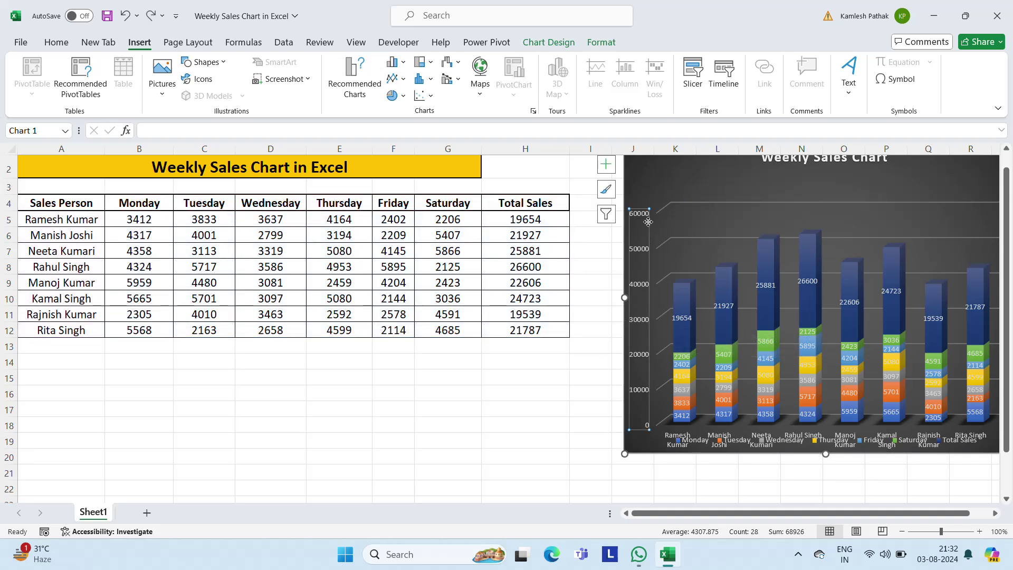
mouse_move(641, 178)
mouse_down()
mouse_move(432, 220)
mouse_move(431, 180)
mouse_up()
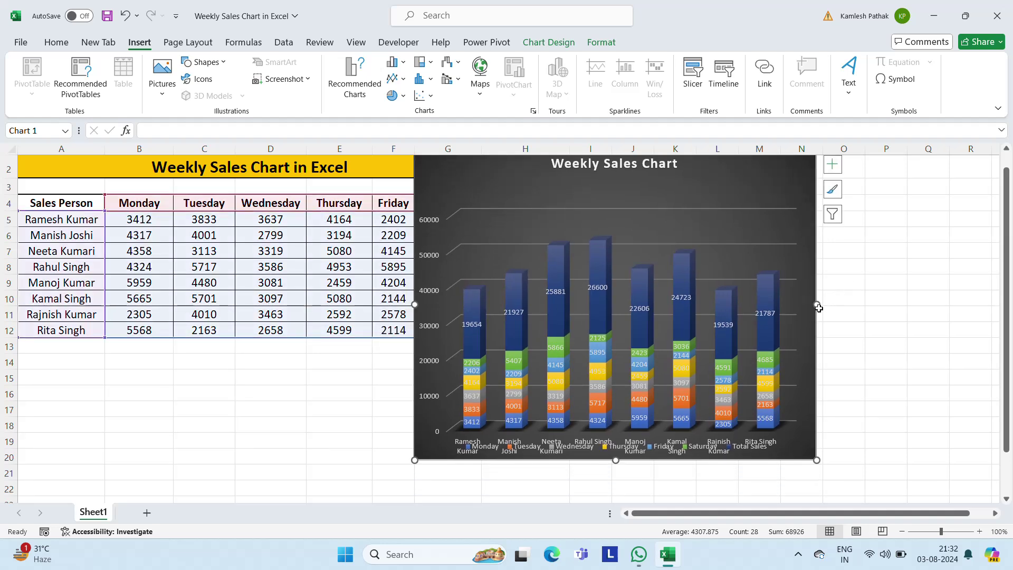
drag(817, 304, 936, 278)
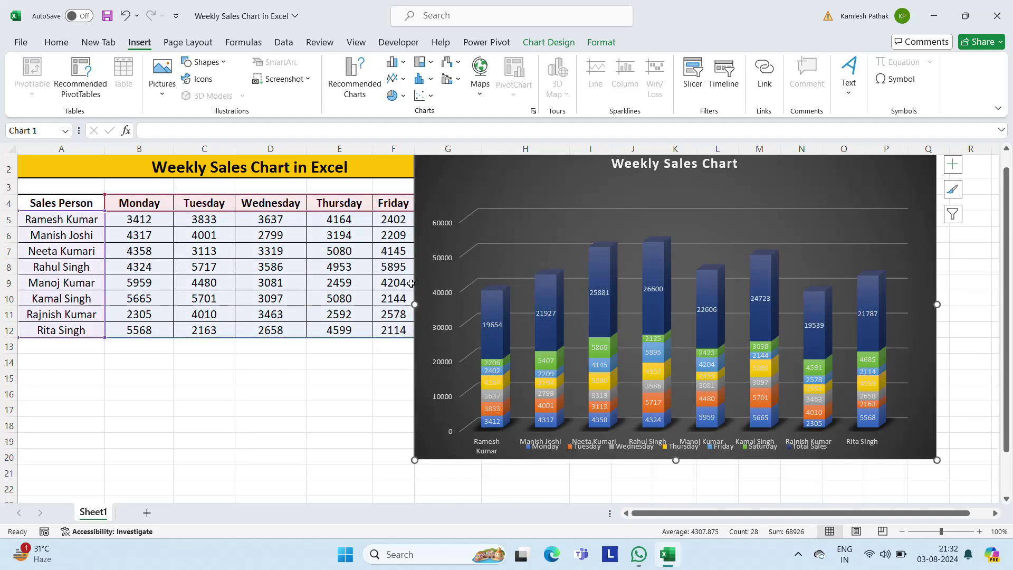
Enlarge the plot area so the stacked columns fill most of the chart
double_click(433, 279)
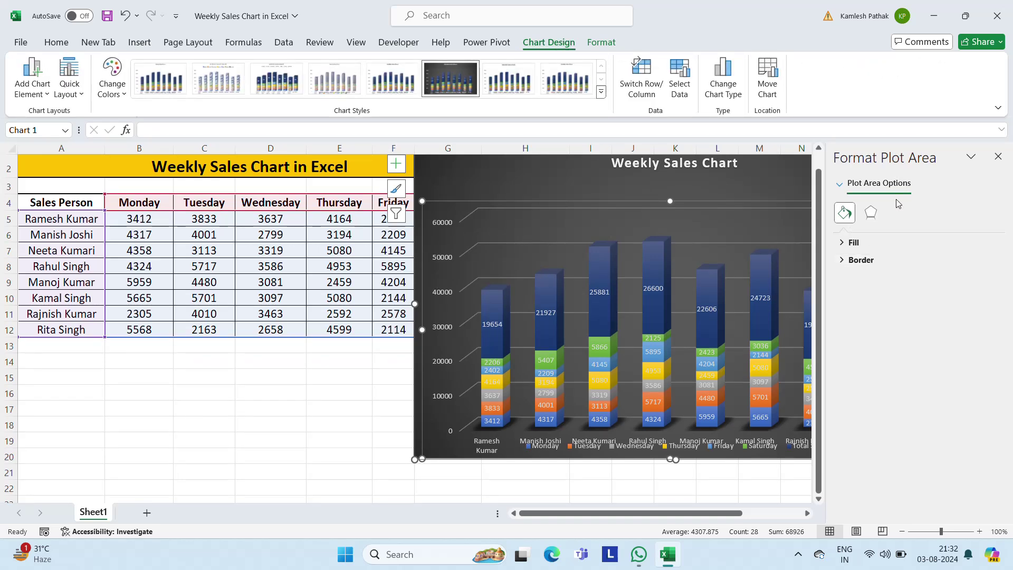
click(998, 158)
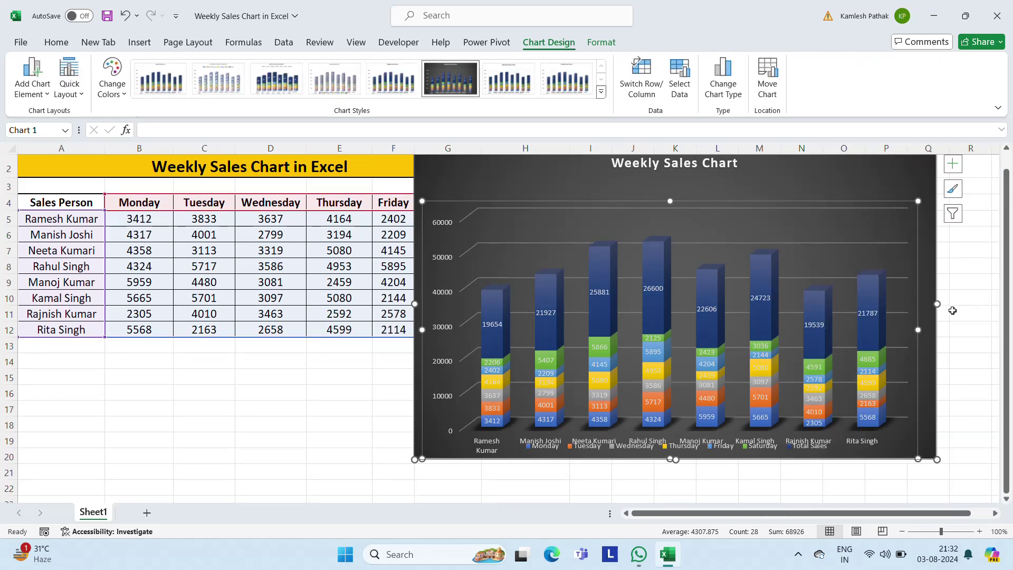
drag(406, 323, 268, 340)
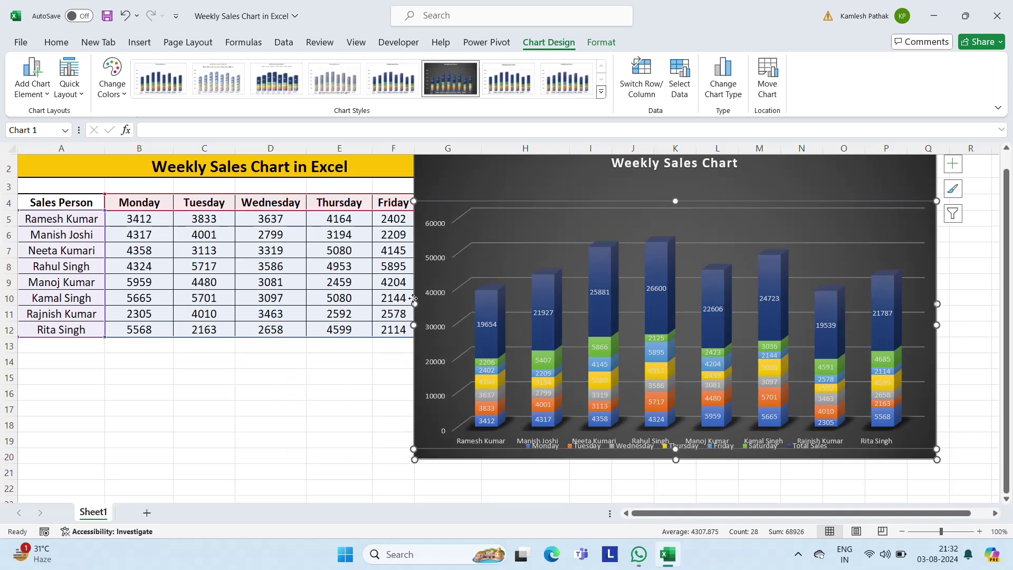
drag(415, 311, 262, 328)
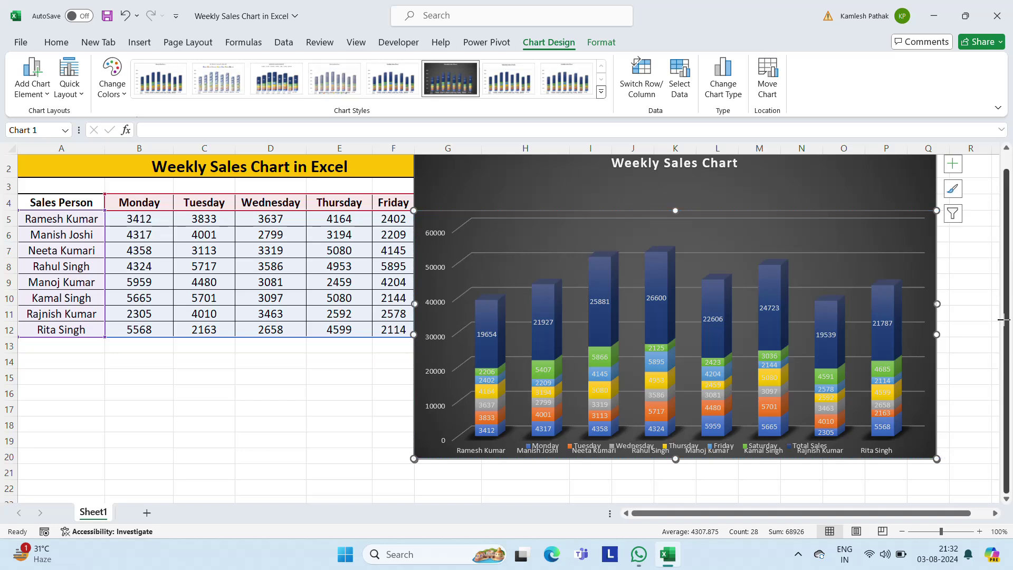
click(649, 178)
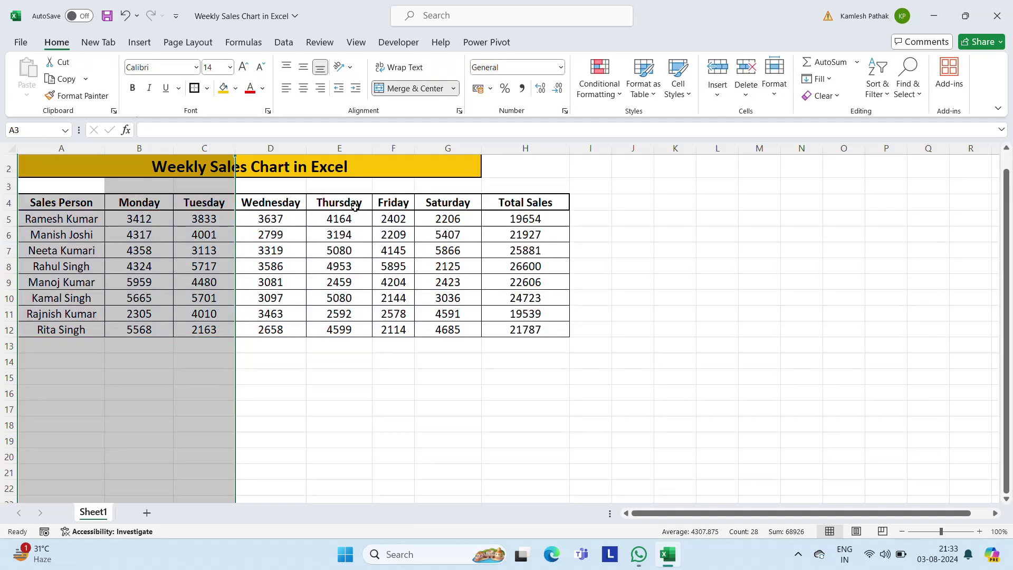
Select the sales table A4:H12 with Ctrl+Shift+arrows and open the Insert column and bar chart list
click(355, 207)
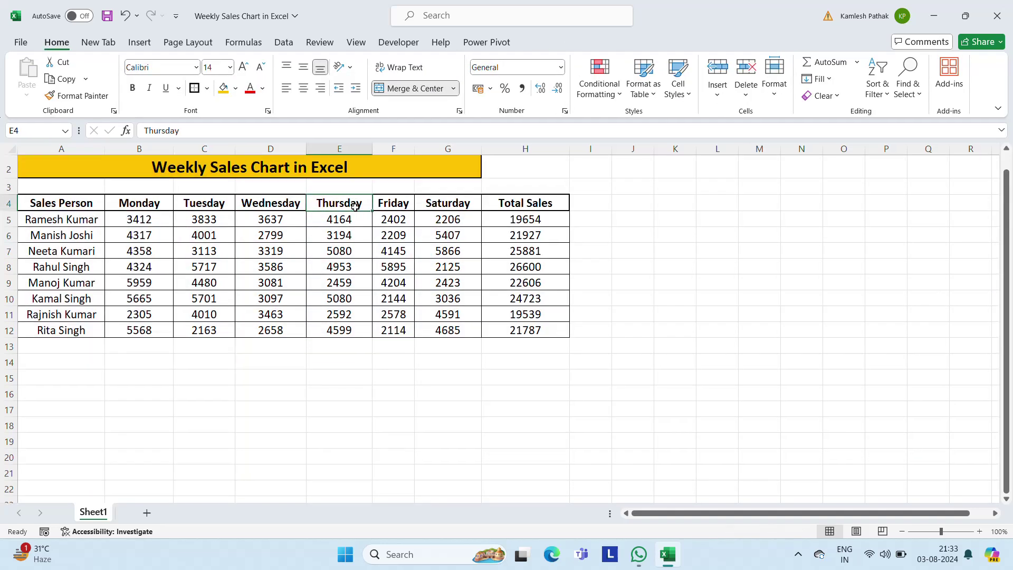
key(Left)
key(Left)
key(Left)
key(Left)
key(Right)
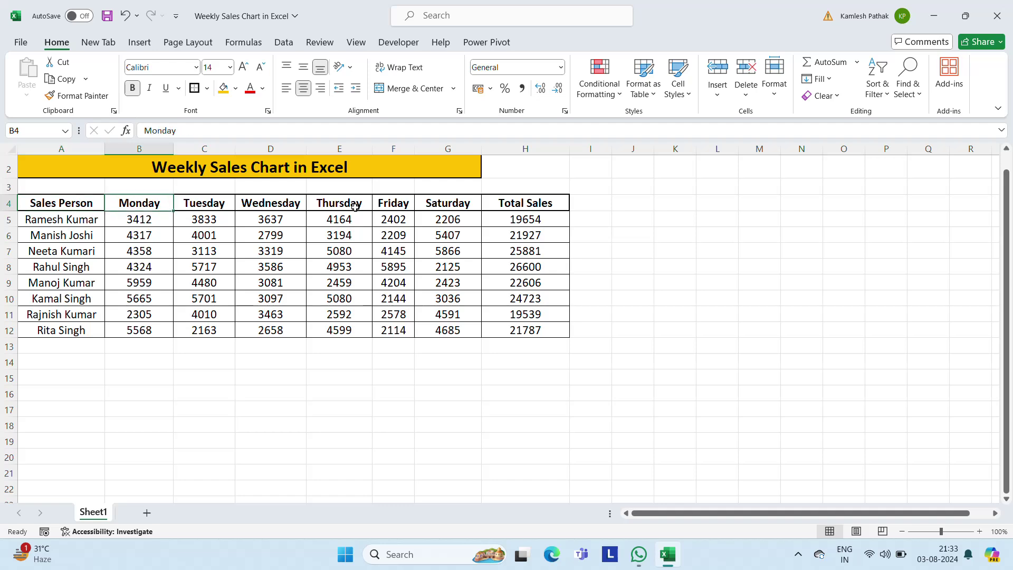
key(Left)
key(ctrl+shift+Down)
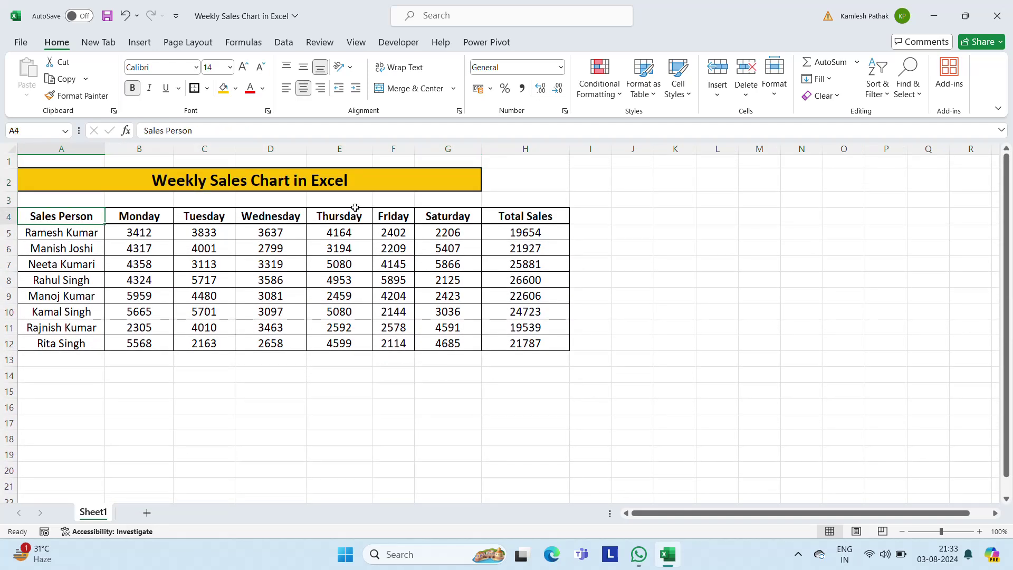
key(ctrl+shift+Right)
key(ctrl+shift+Down)
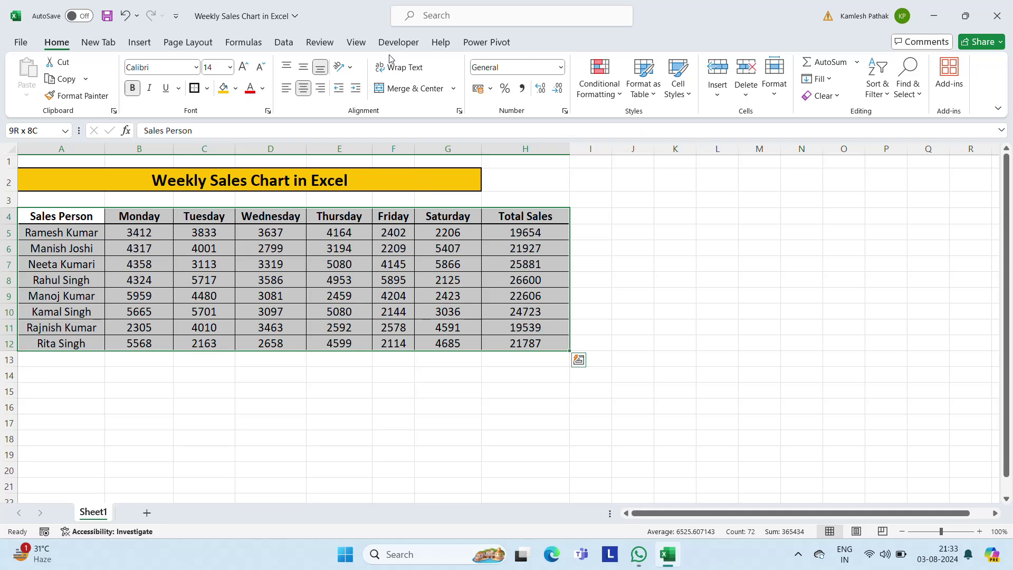
click(138, 43)
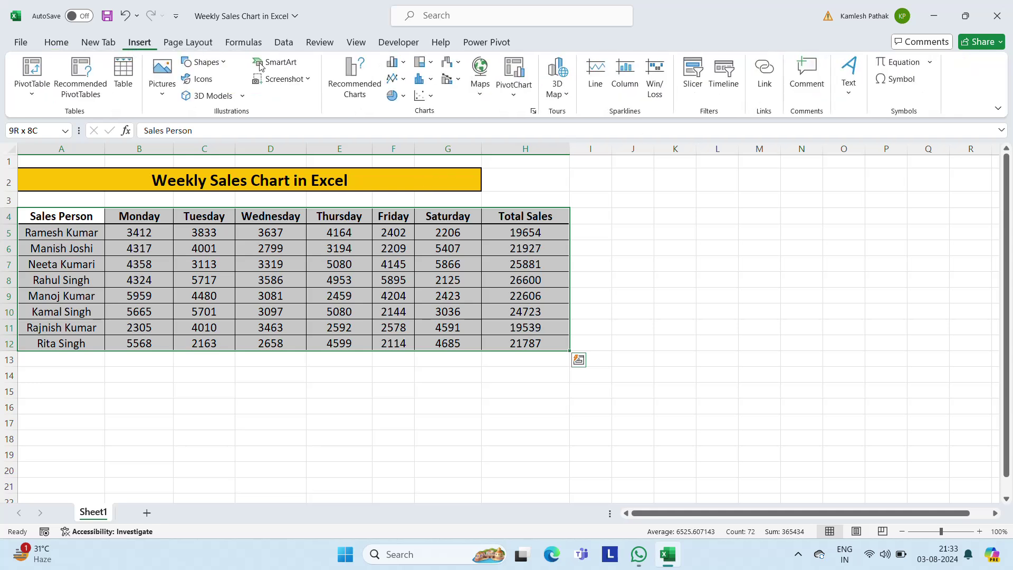
click(395, 61)
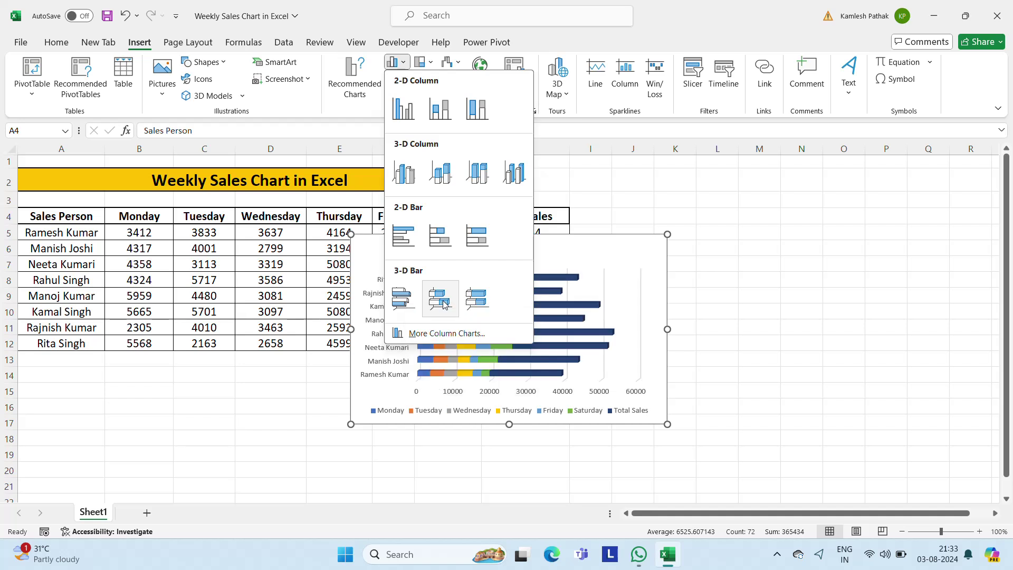
Insert a clustered bar chart and enlarge it beside the table, starting at row 2
click(407, 305)
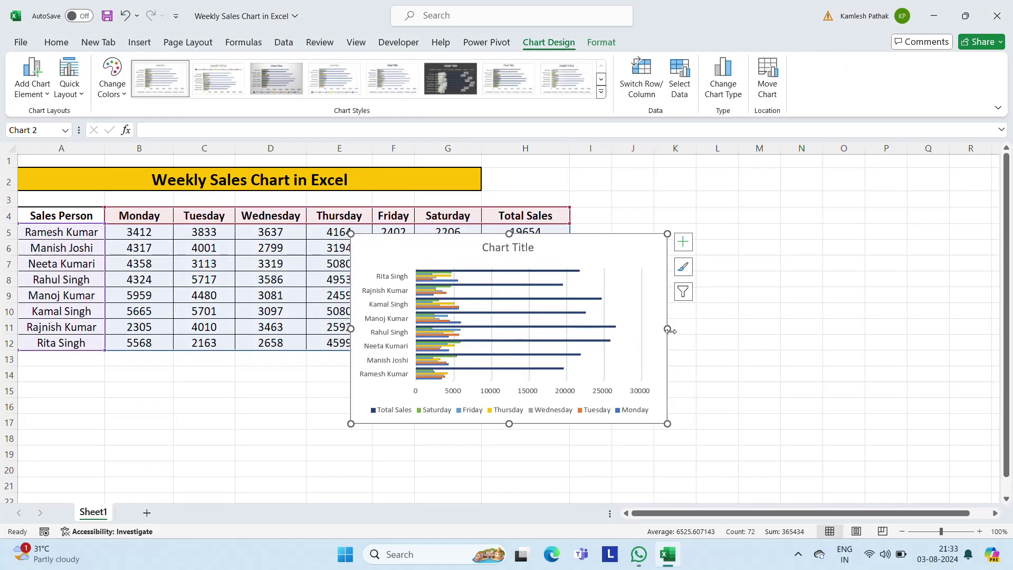
drag(669, 330, 869, 328)
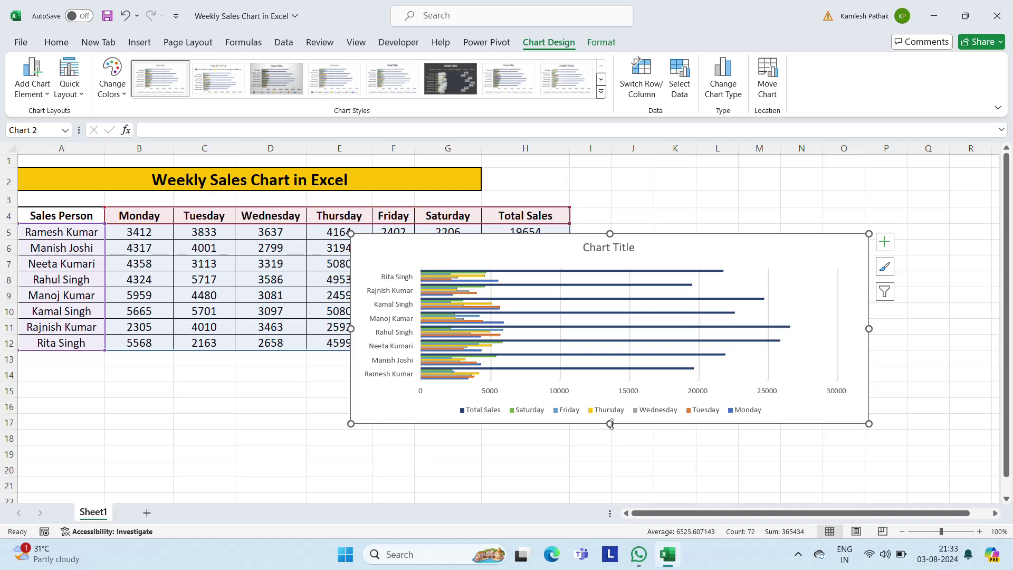
drag(611, 423, 613, 498)
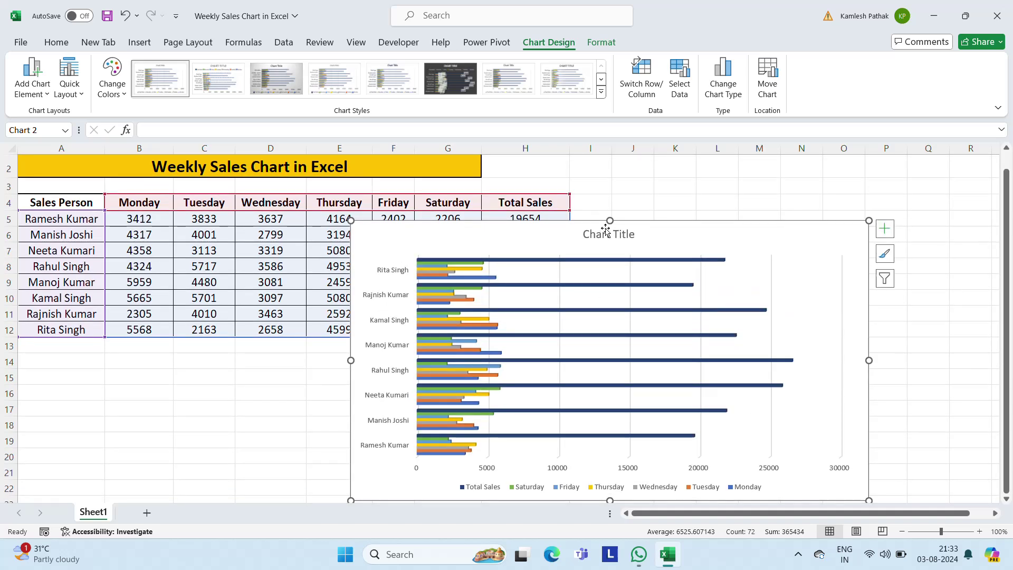
drag(610, 220, 616, 181)
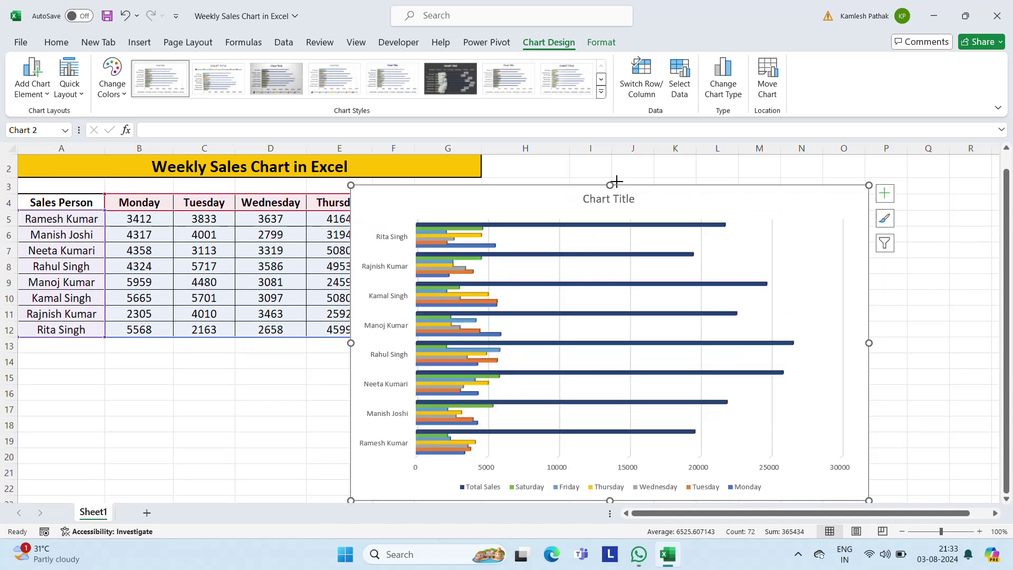
drag(372, 345, 407, 347)
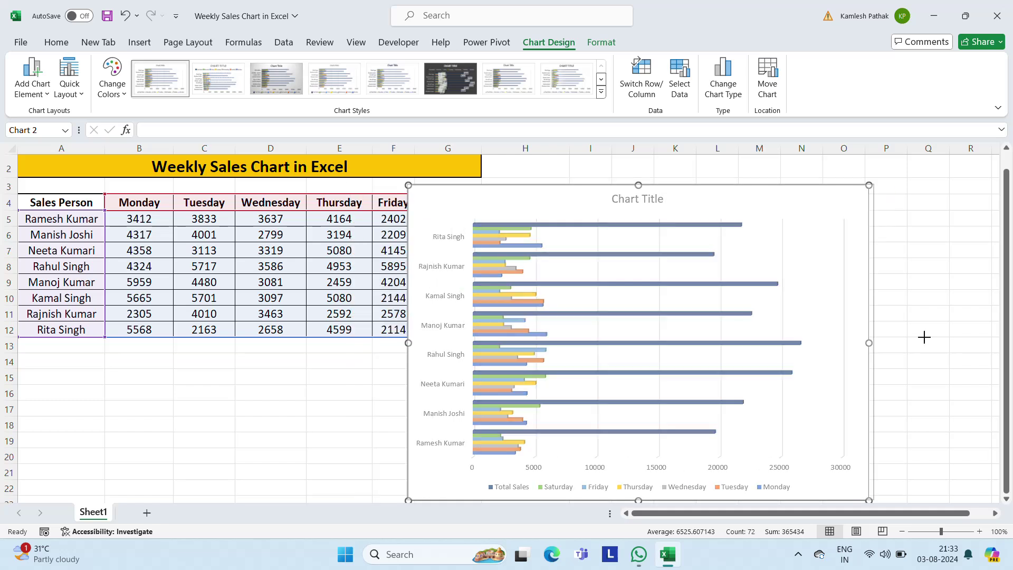
drag(923, 337, 968, 342)
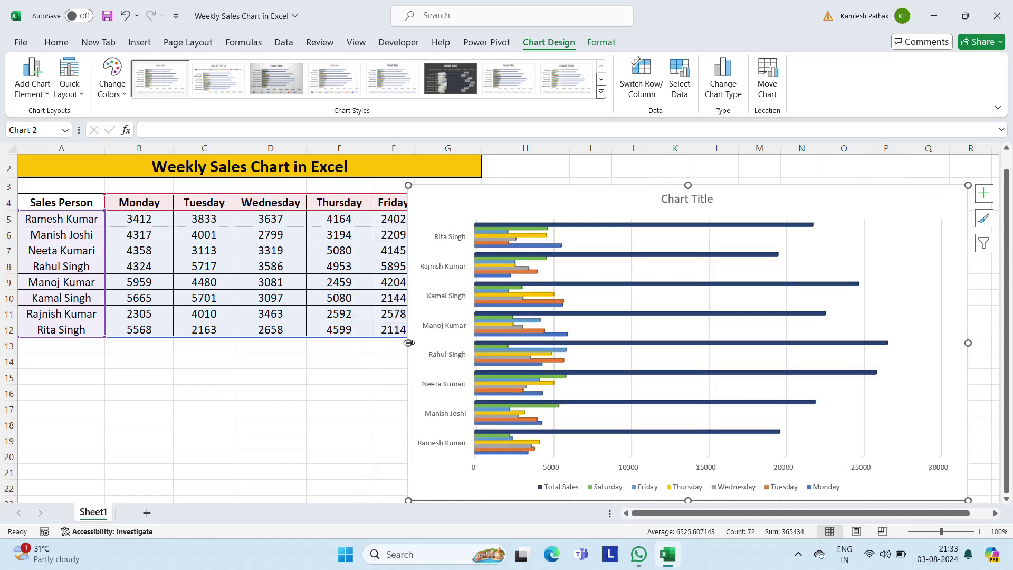
drag(409, 343, 438, 343)
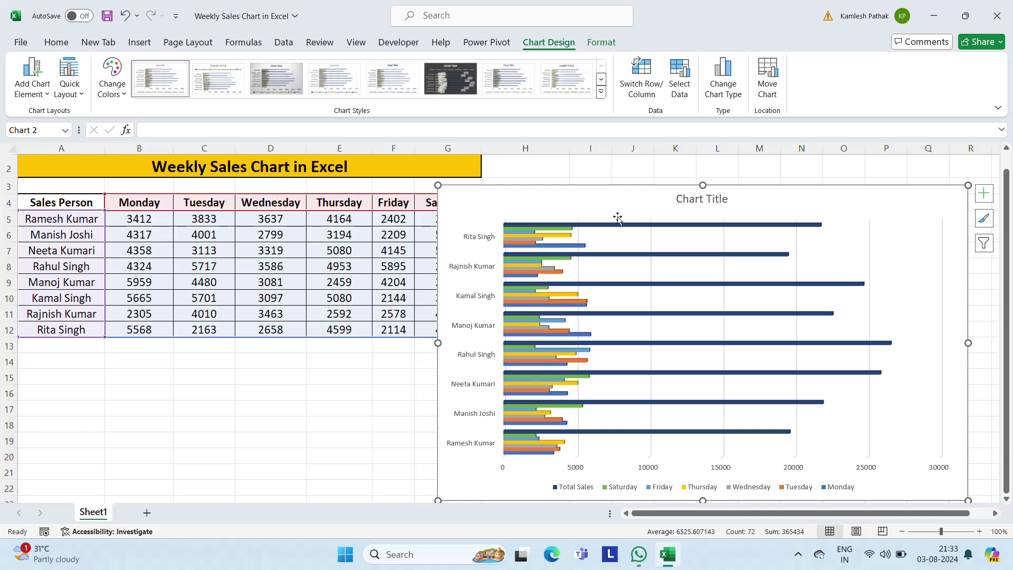
drag(617, 218, 623, 190)
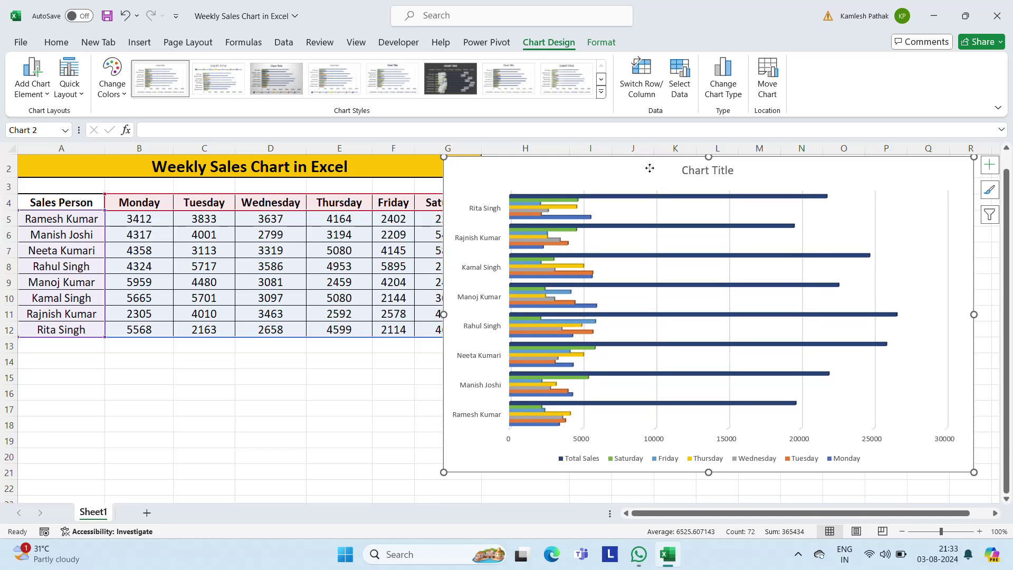
Preview the bevelled, bold-title and grey gradient chart styles, then keep plain Style 1
click(499, 79)
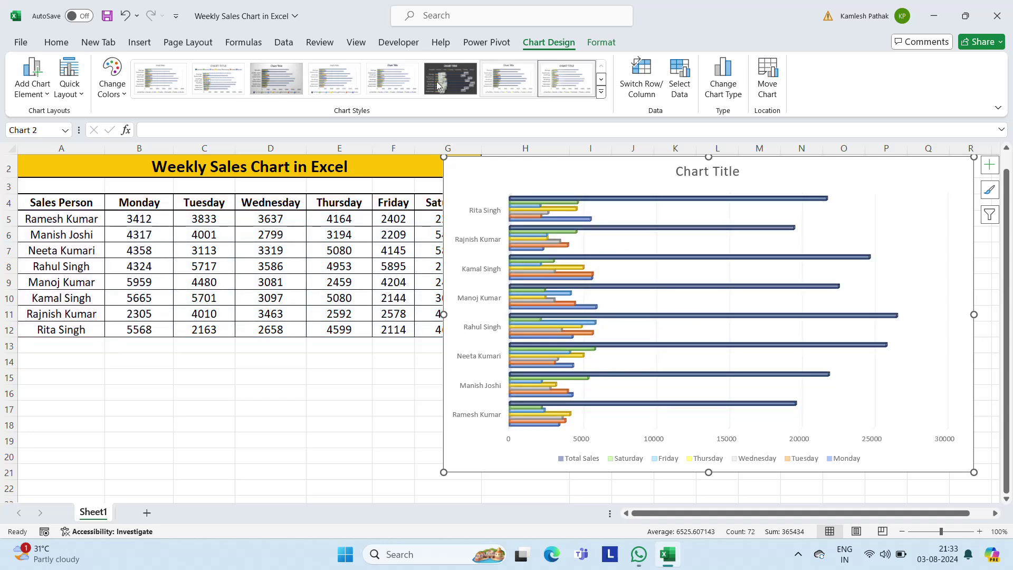
click(390, 79)
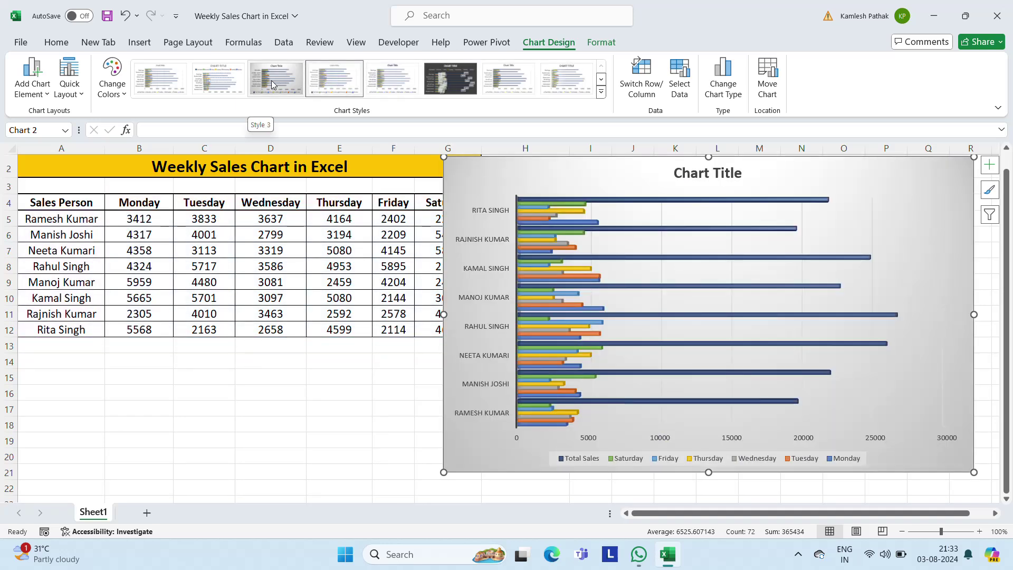
click(273, 85)
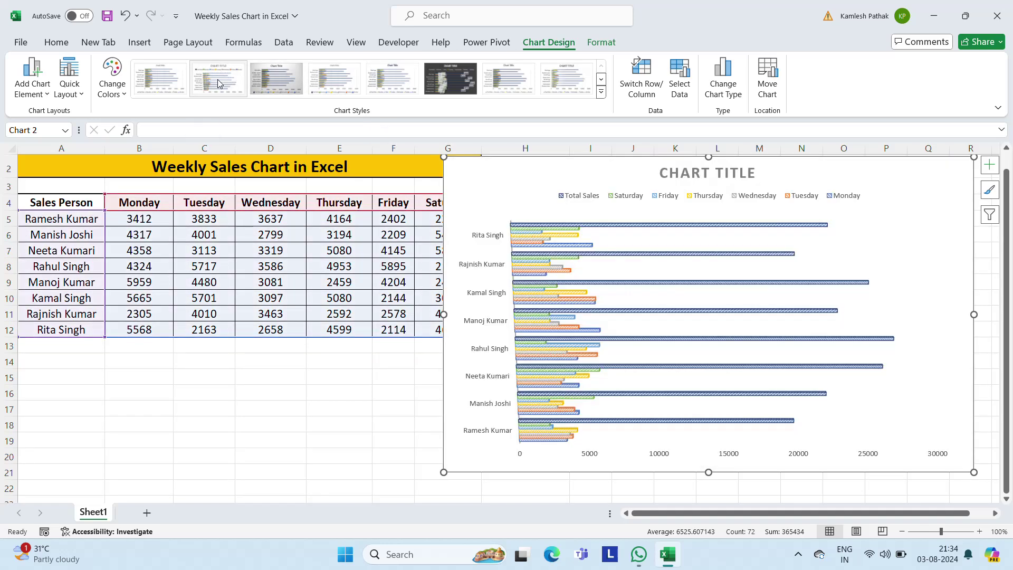
click(186, 83)
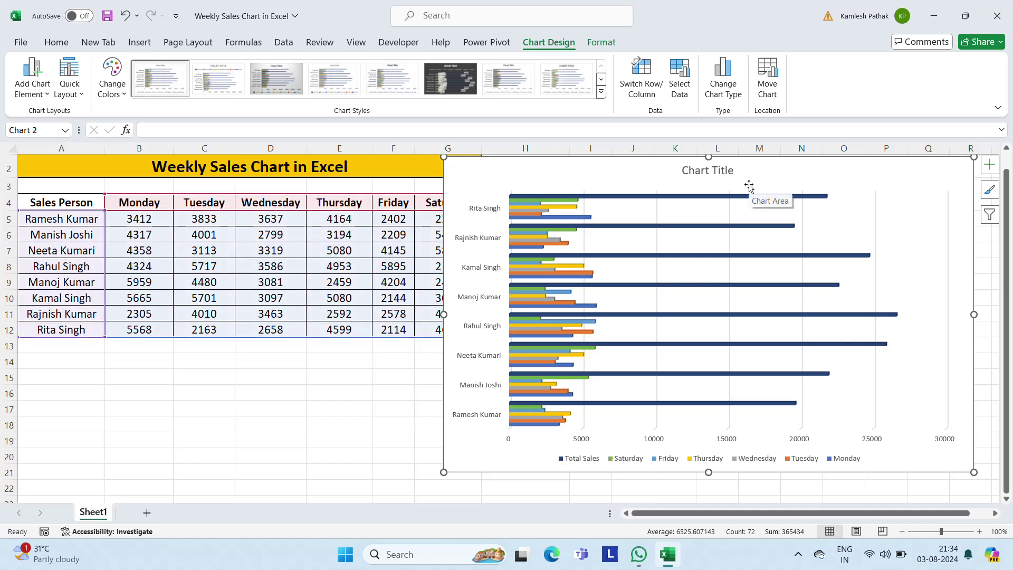
Turn on value labels for every bar and add a data table under the plot
click(990, 167)
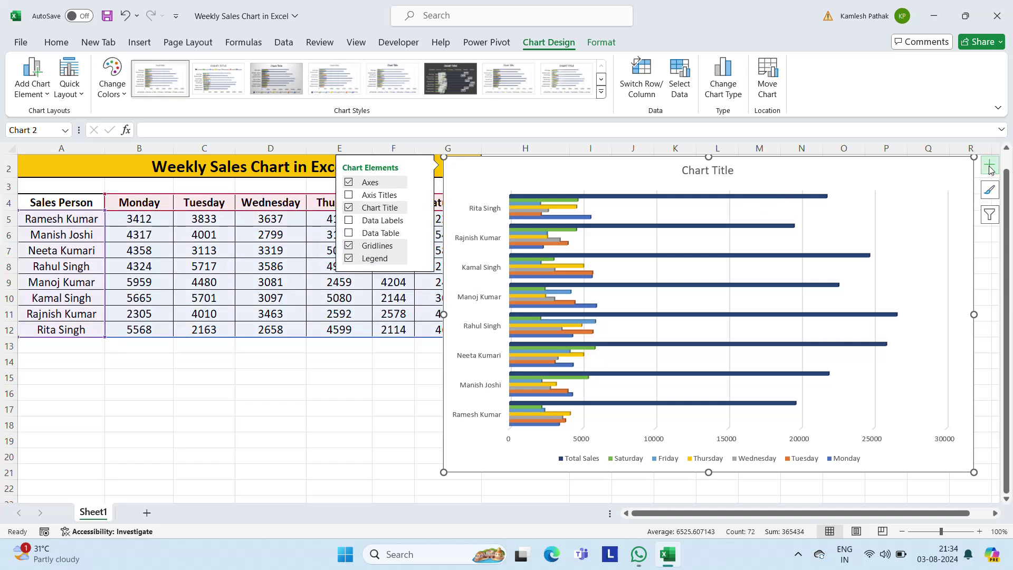
click(361, 220)
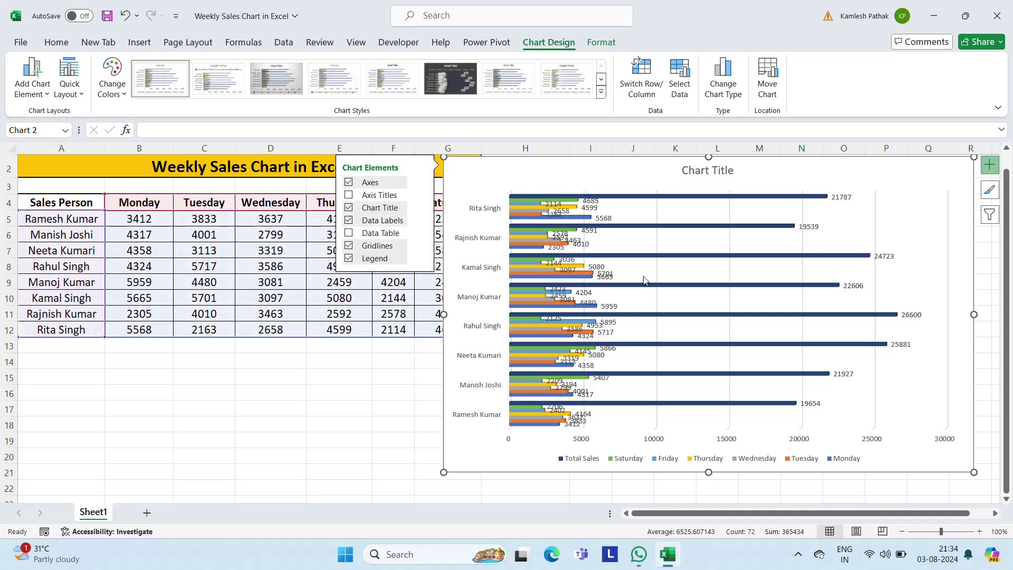
click(354, 236)
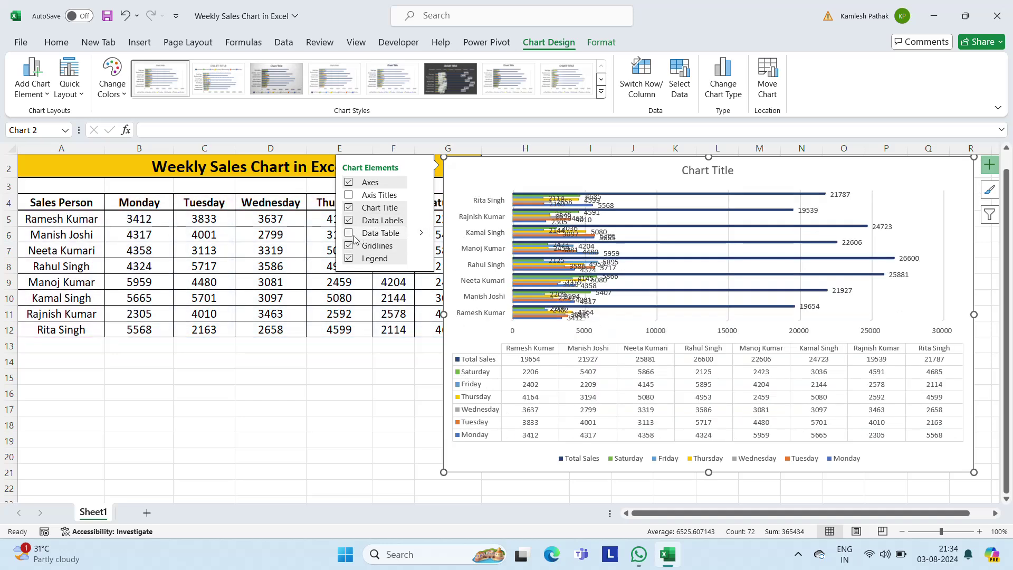
click(349, 233)
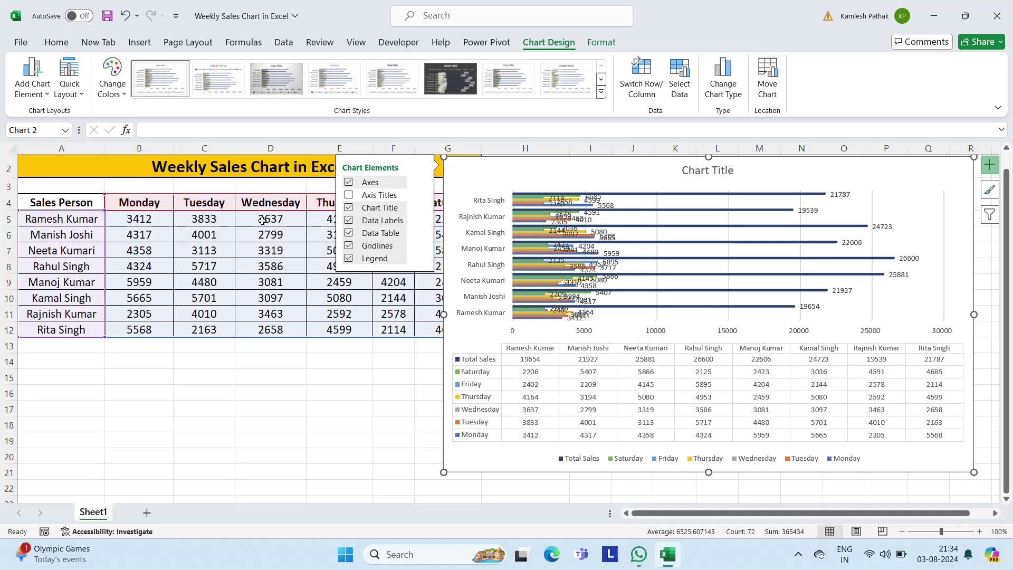
Dismiss the Format Shape pane, then reselect the bar chart and its plot area
click(354, 365)
double_click(602, 167)
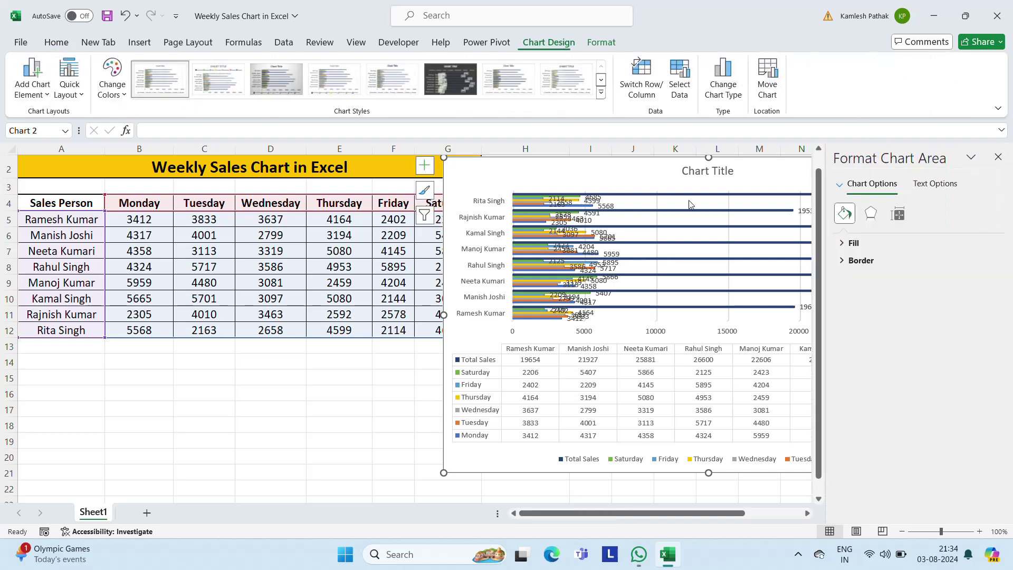
click(291, 237)
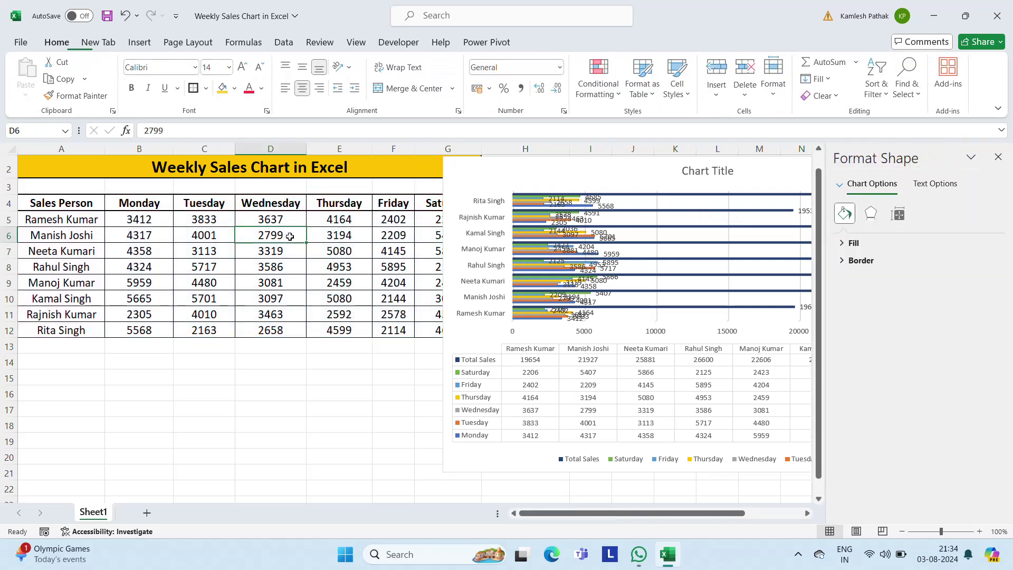
click(997, 158)
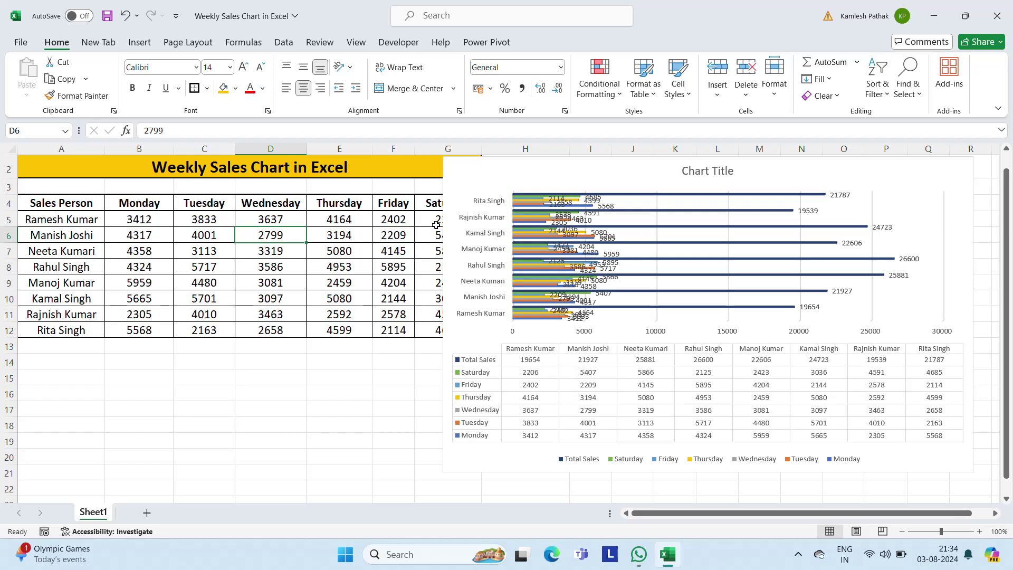
click(540, 364)
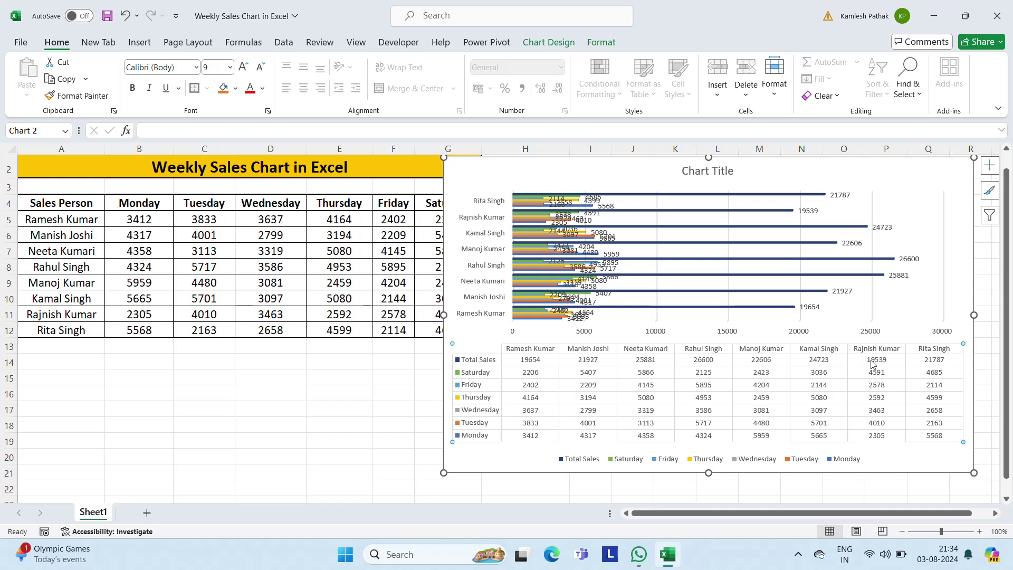
click(947, 363)
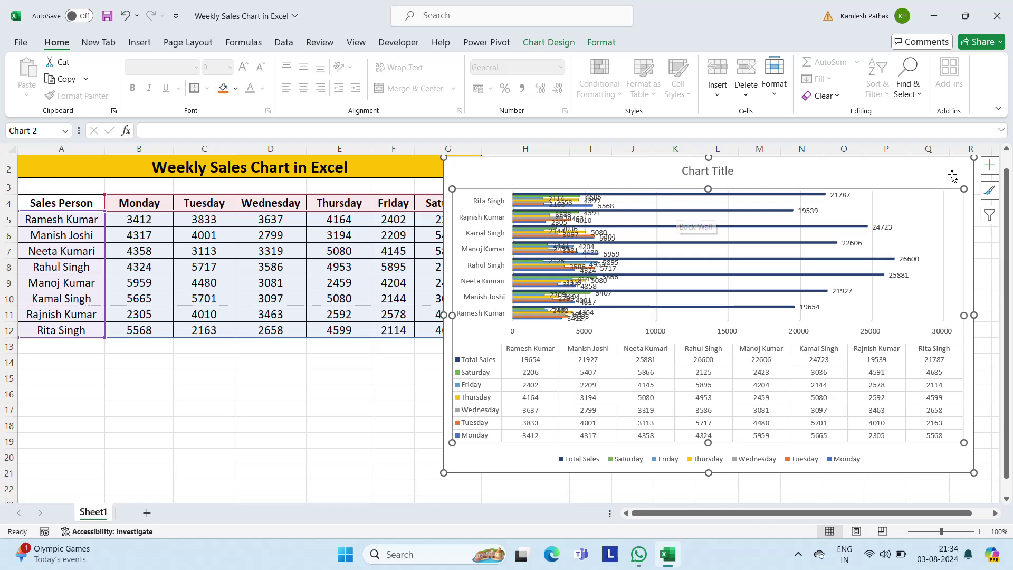
Drop the bar value labels and add 'Axis Title' placeholders to both axes, keeping the axes shown
click(990, 167)
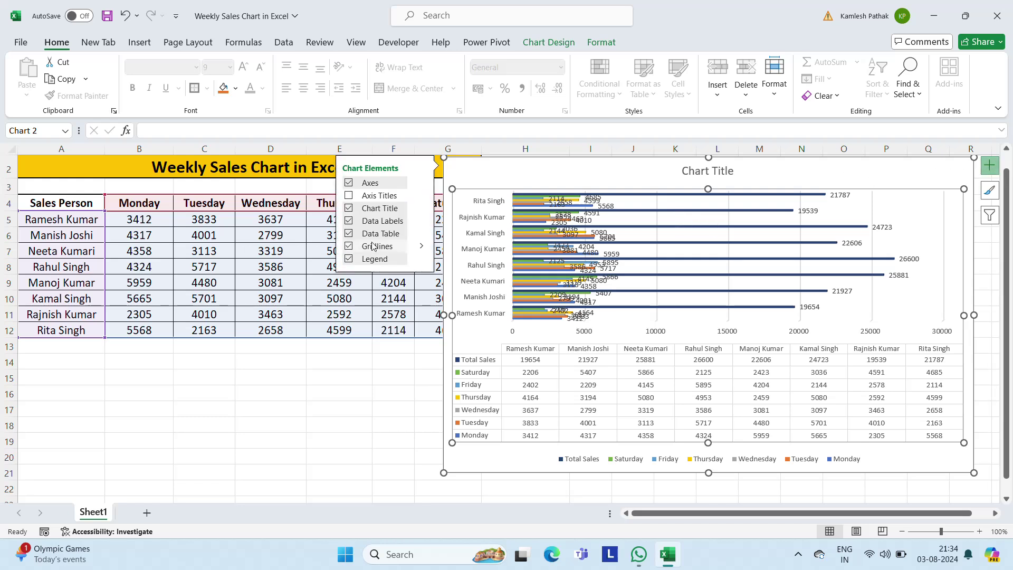
click(349, 221)
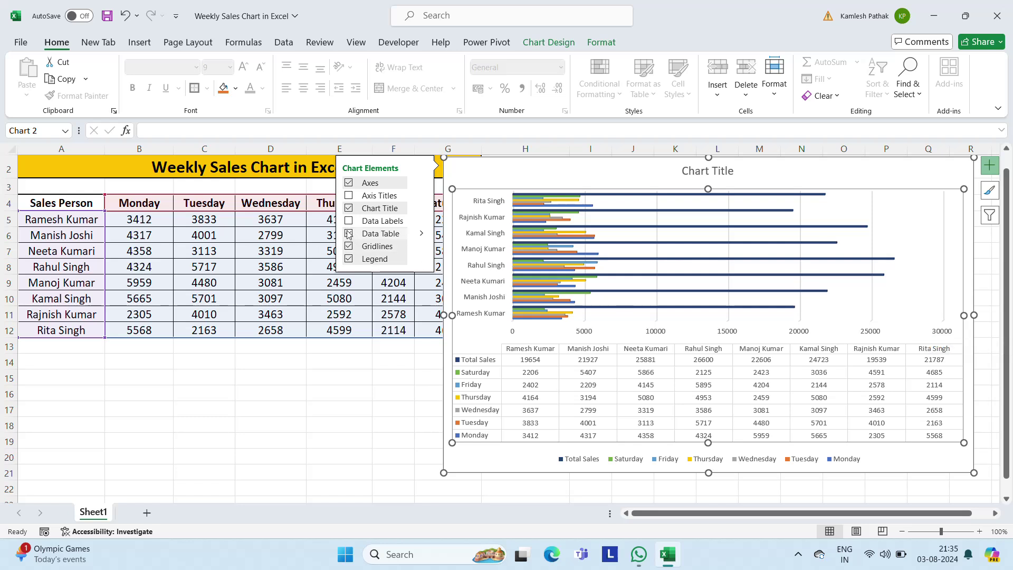
click(349, 195)
click(348, 199)
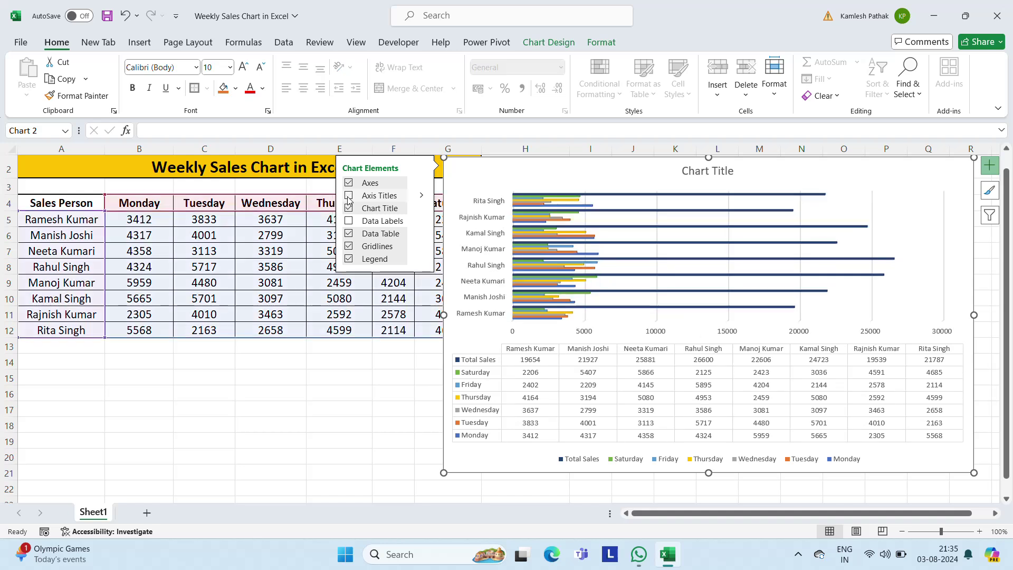
click(349, 198)
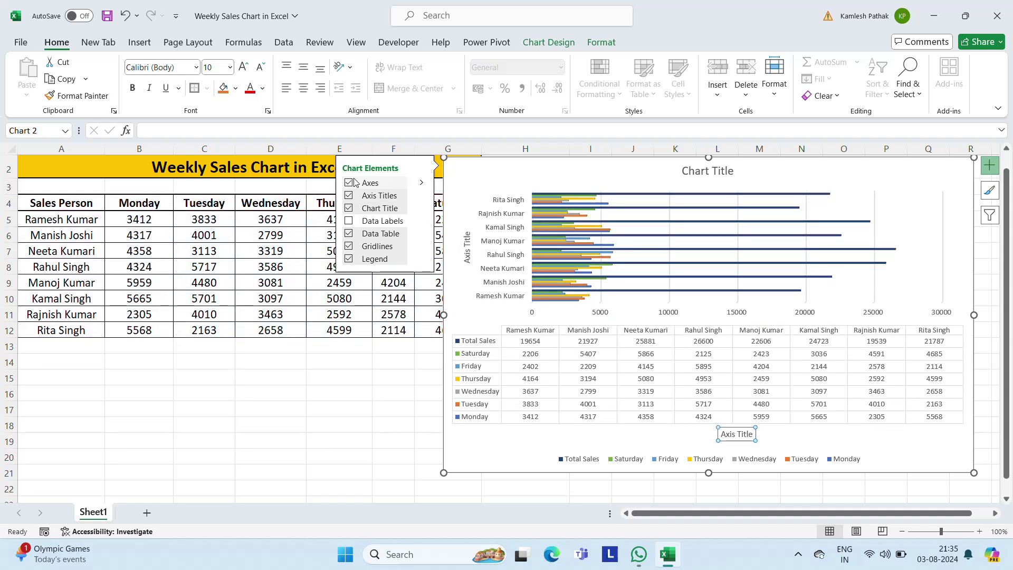
click(348, 182)
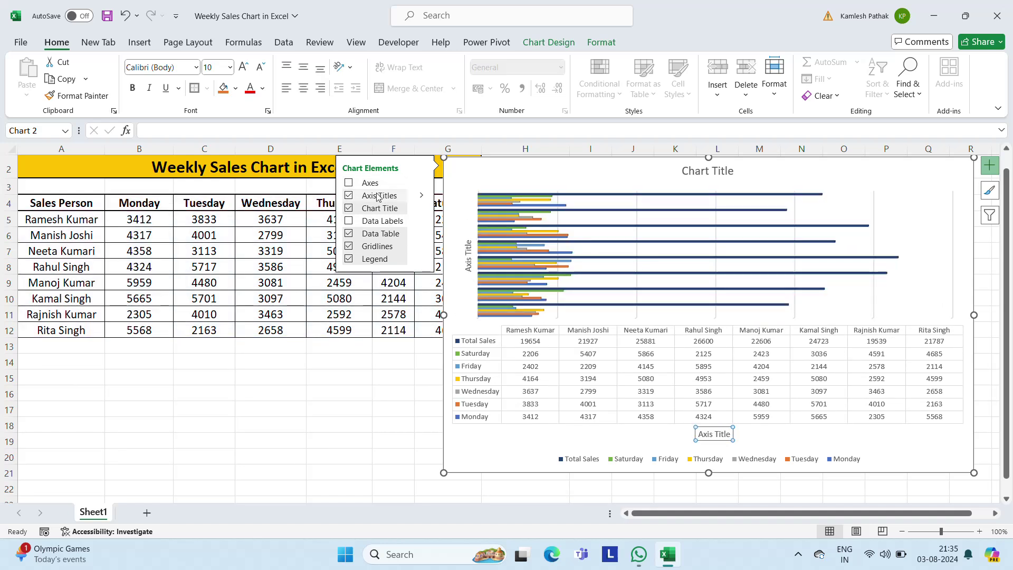
click(349, 183)
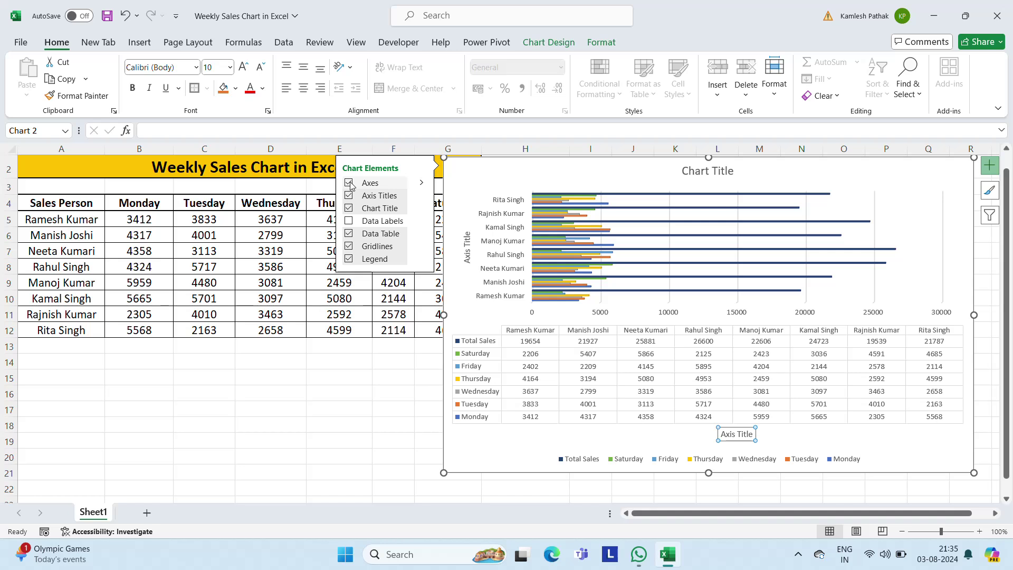
click(422, 246)
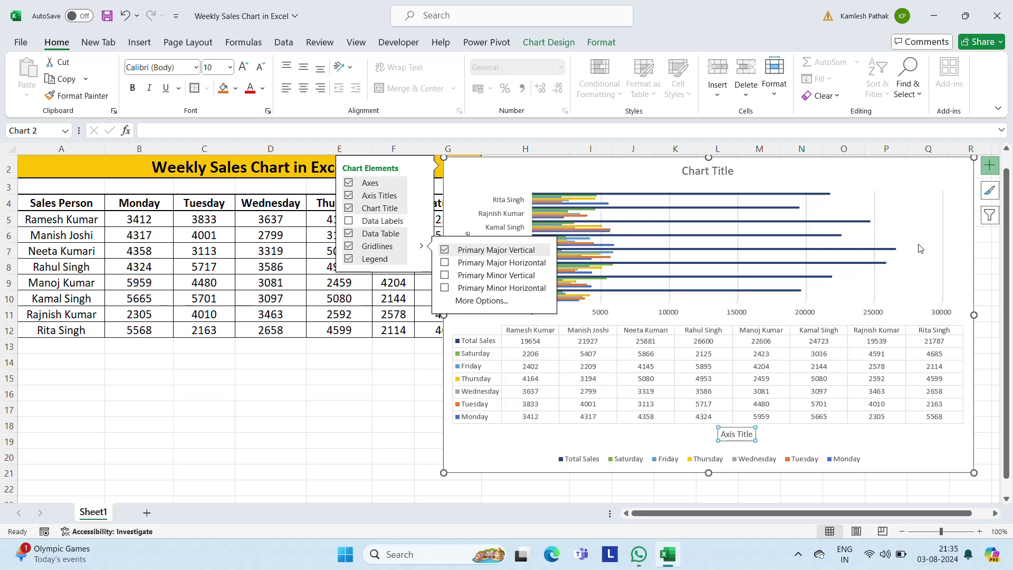
Scroll through the Chart Styles gallery, then bring up the Color palette choices
click(990, 192)
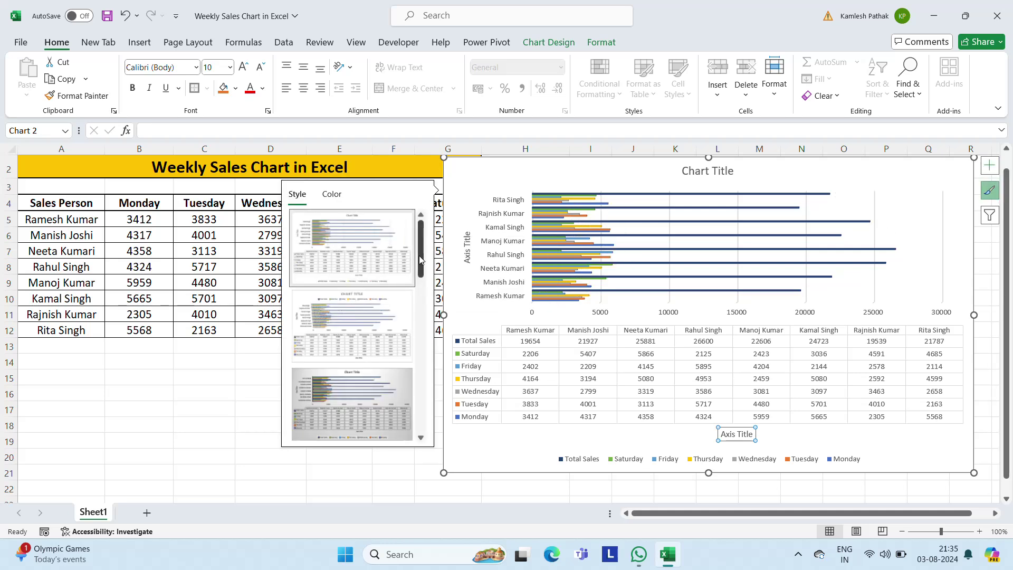
drag(420, 259, 420, 387)
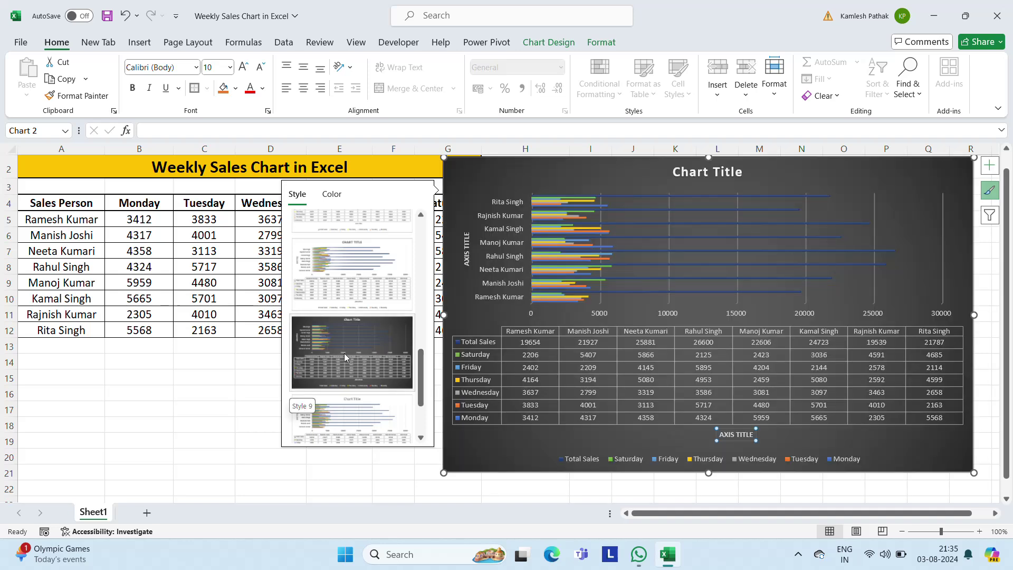
drag(421, 388, 426, 414)
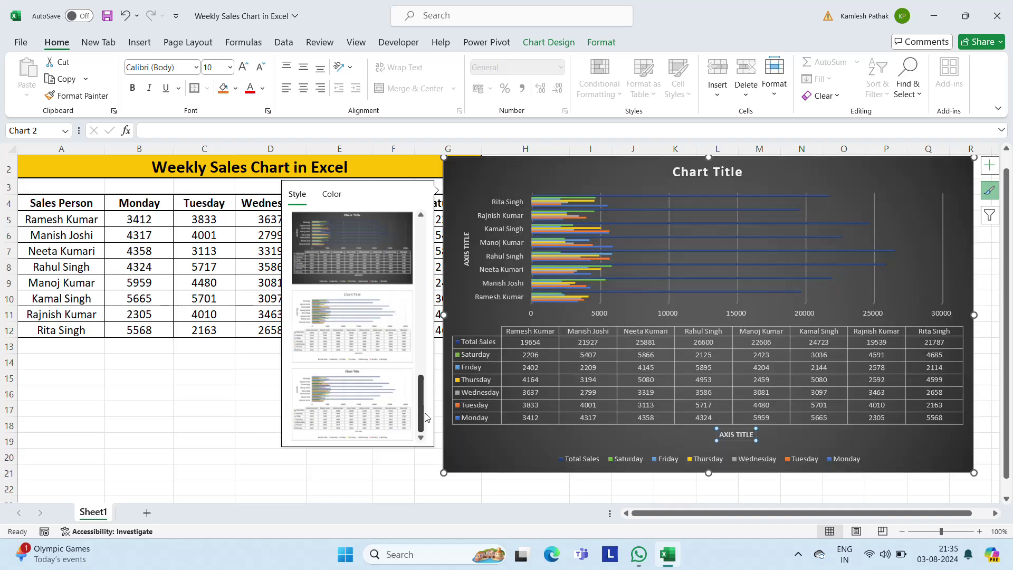
click(329, 196)
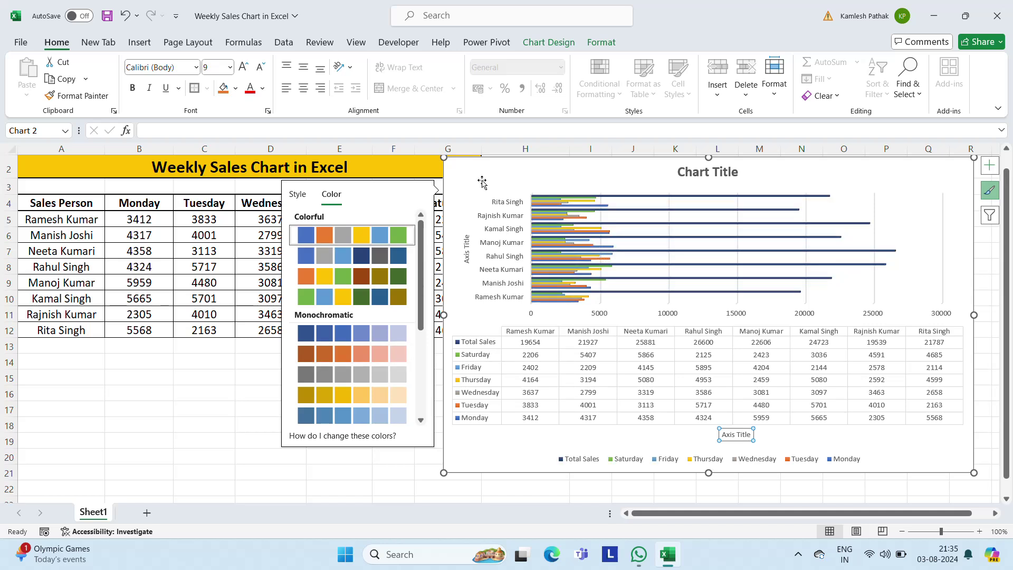
Remove the data table from the bar chart
click(989, 165)
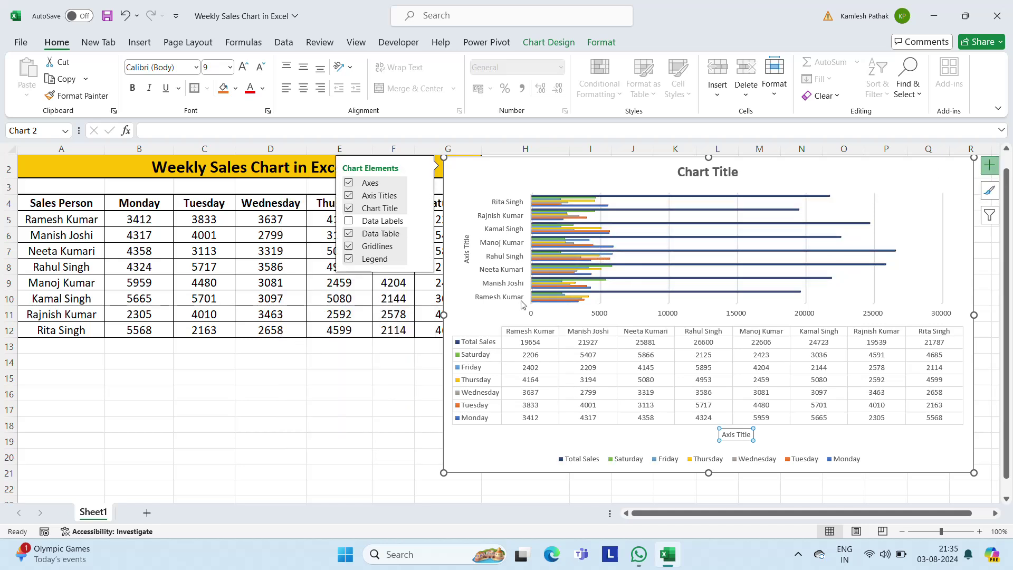
click(348, 234)
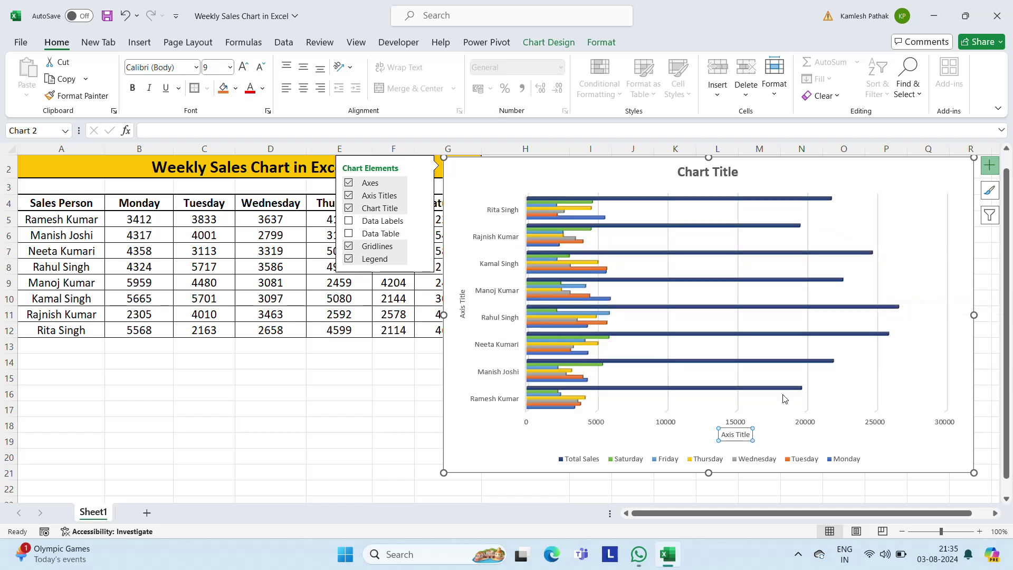
click(989, 167)
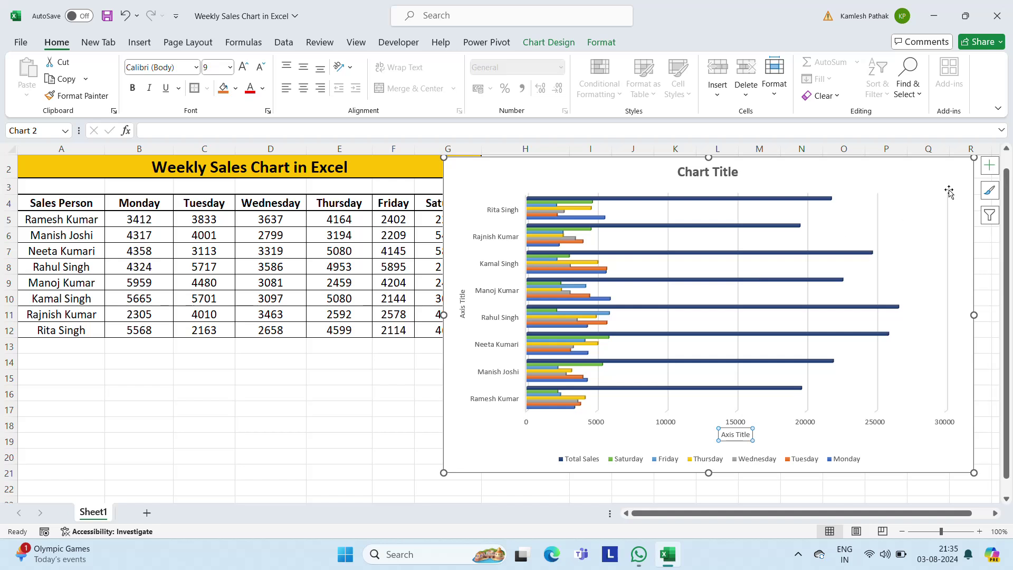
Add data labels through More Options, then delete the Monday labels and the whole chart
click(990, 165)
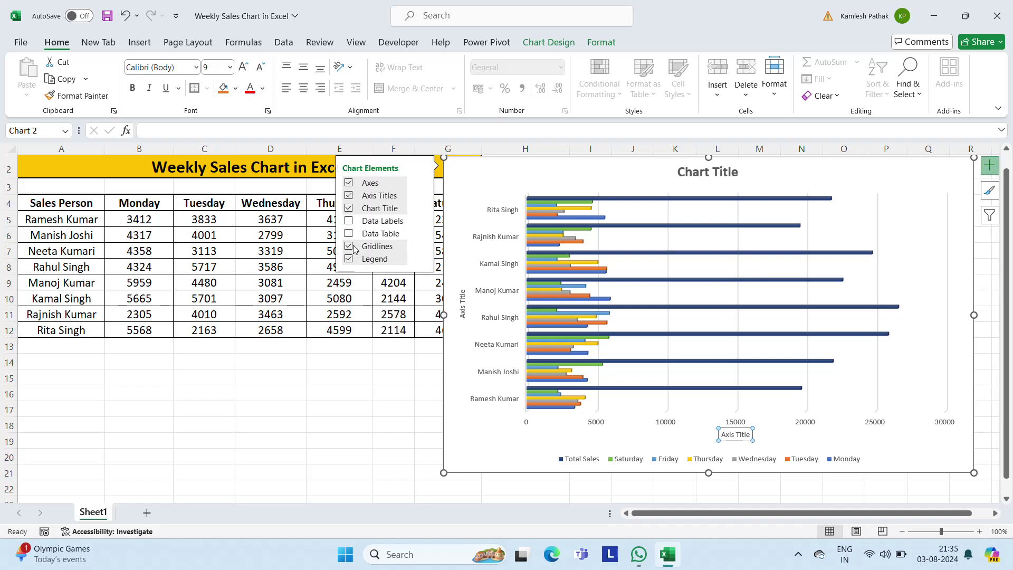
click(421, 221)
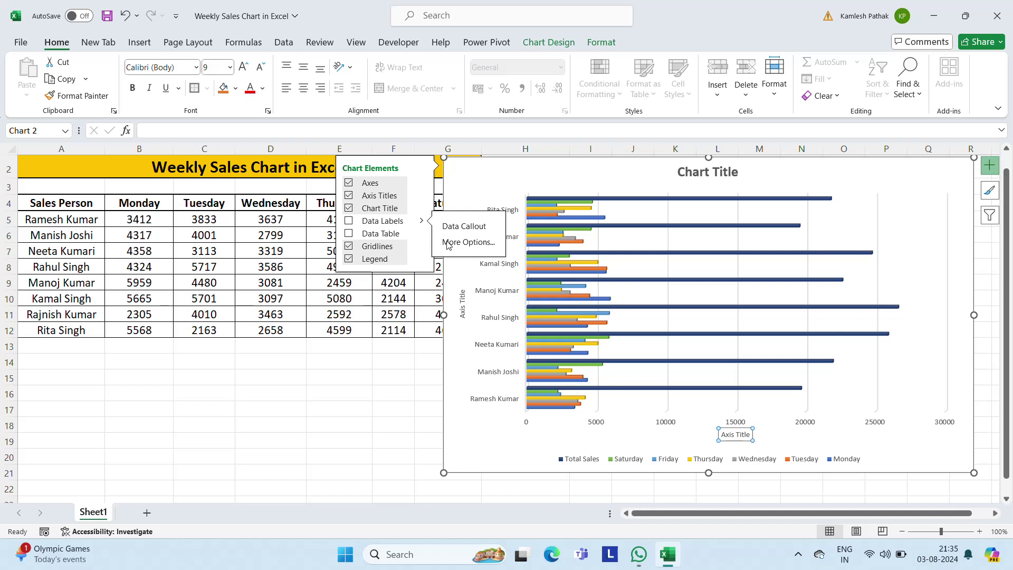
click(448, 243)
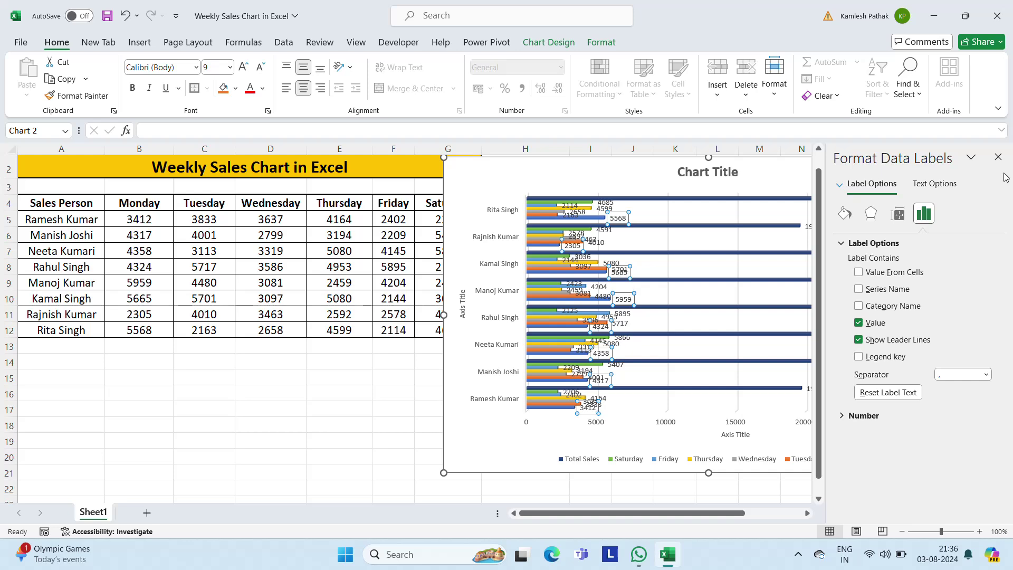
click(997, 157)
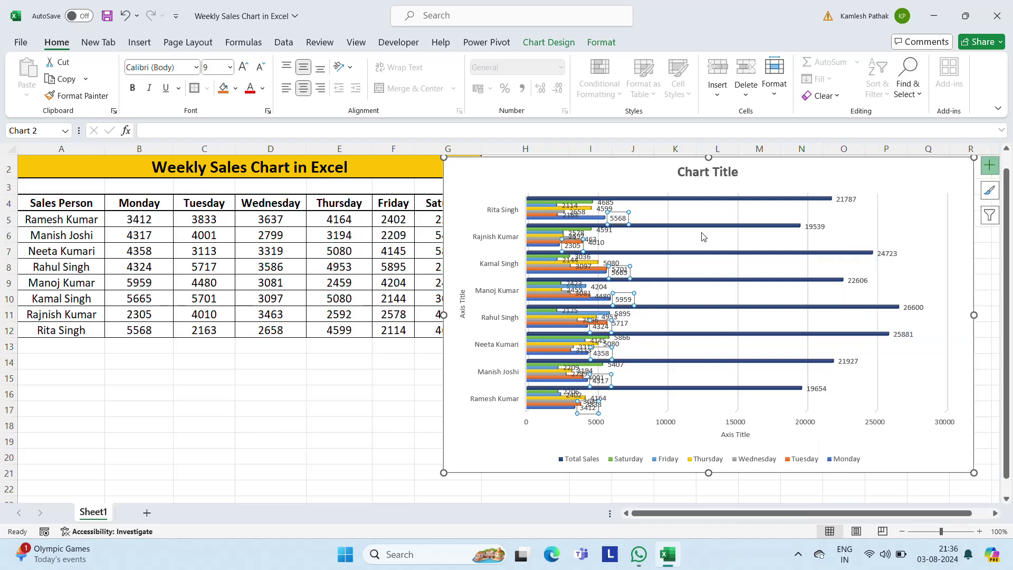
key(Delete)
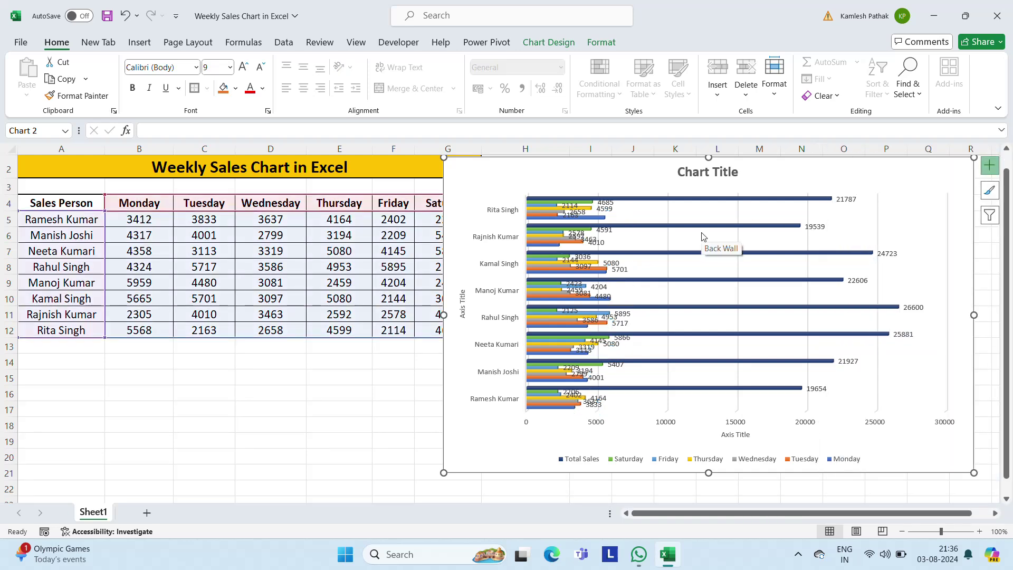
key(Delete)
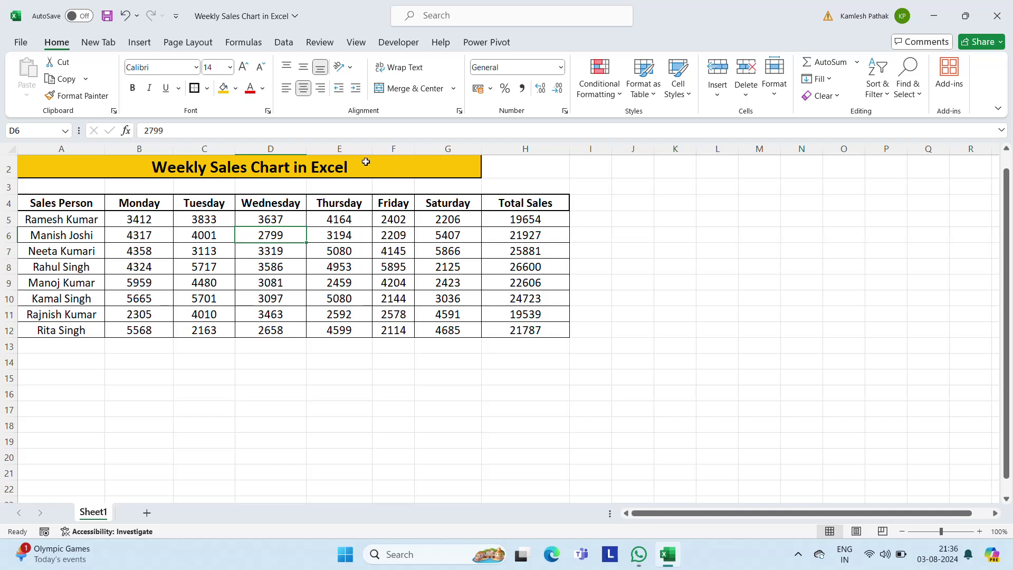
Select A4:H12 including Total Sales and insert a 3-D Stacked Bar chart
click(327, 219)
key(Up)
key(ctrl+Left)
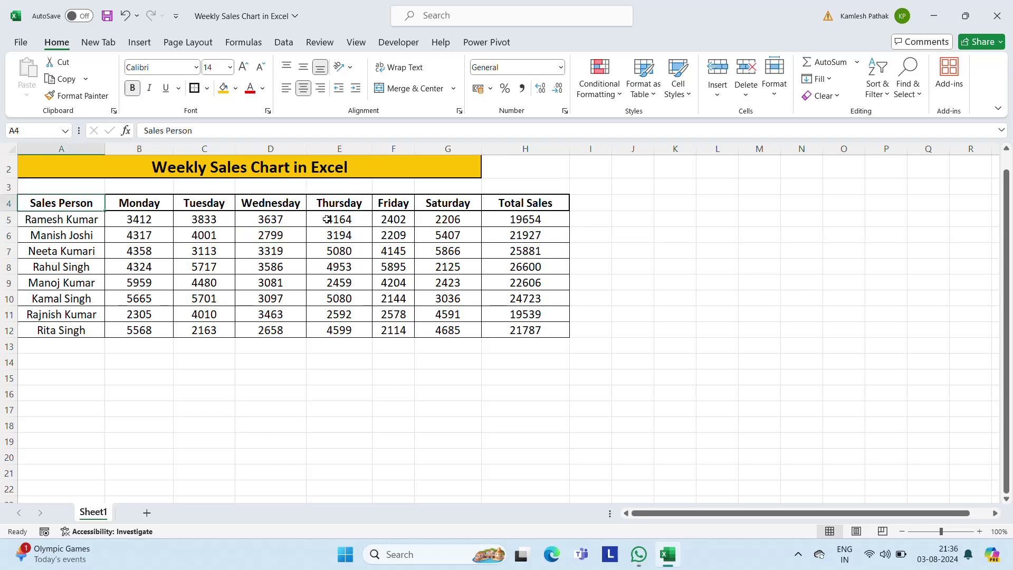
key(ctrl+shift+Down)
key(ctrl+shift+Right)
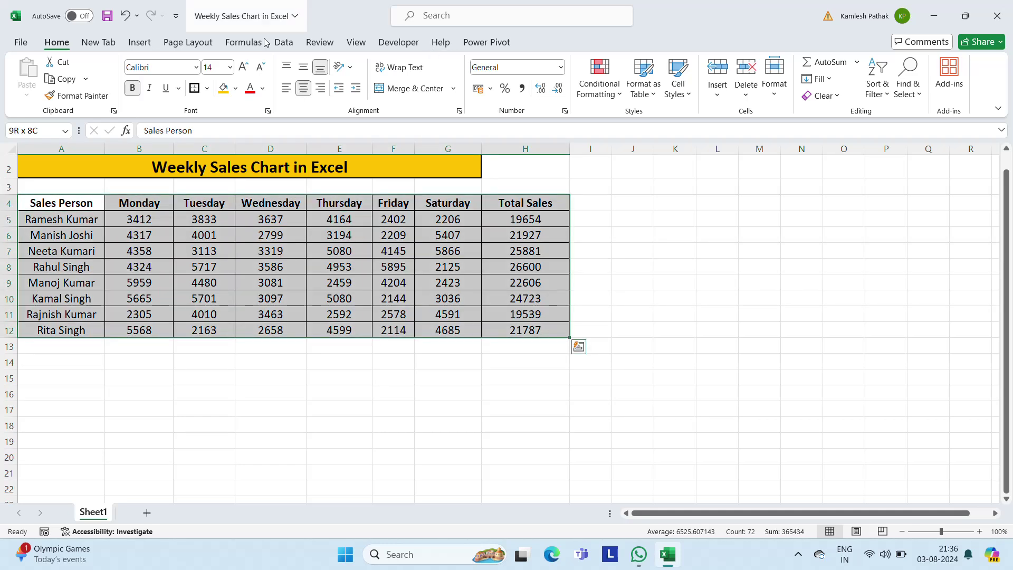
click(139, 42)
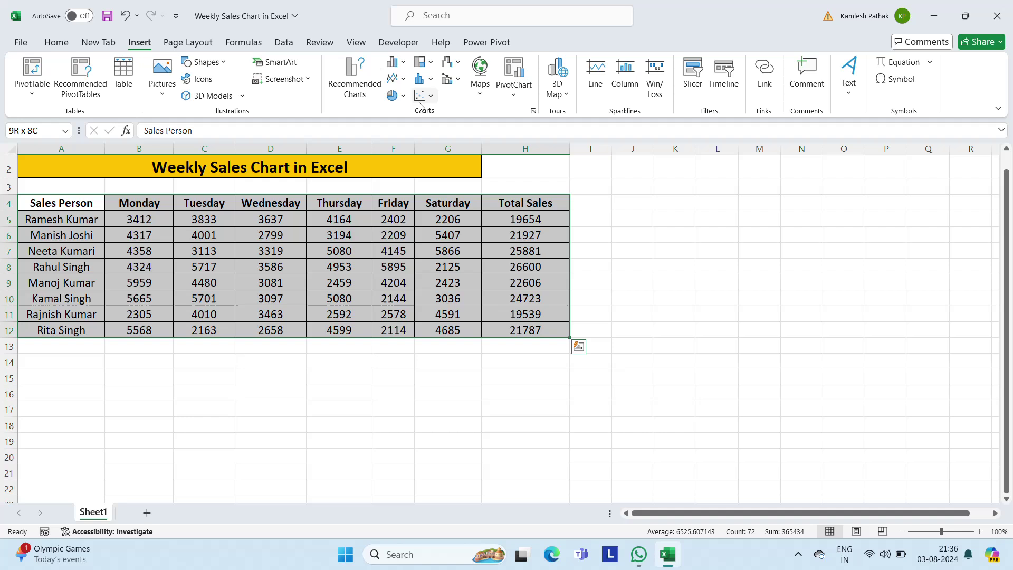
click(396, 62)
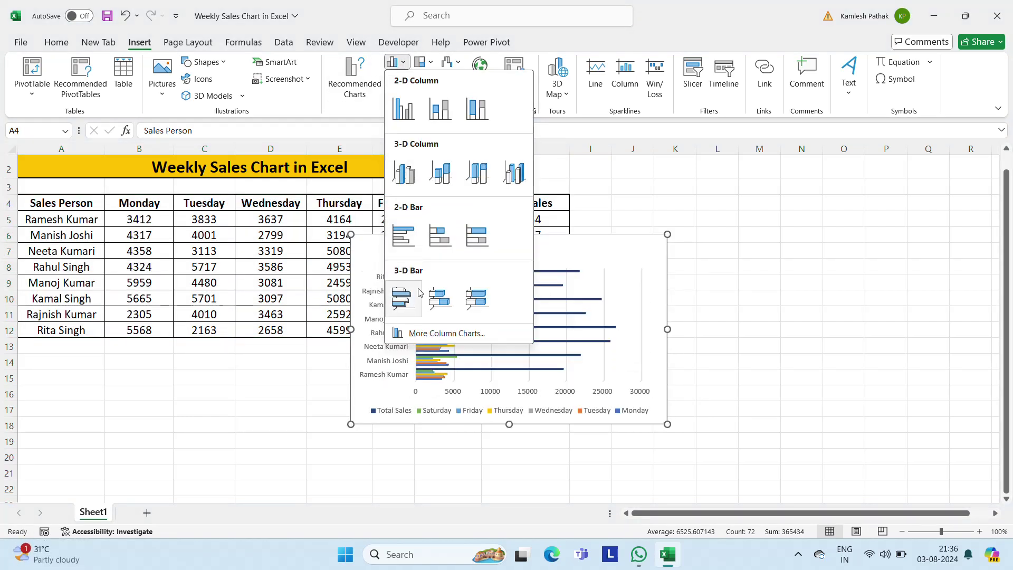
click(445, 300)
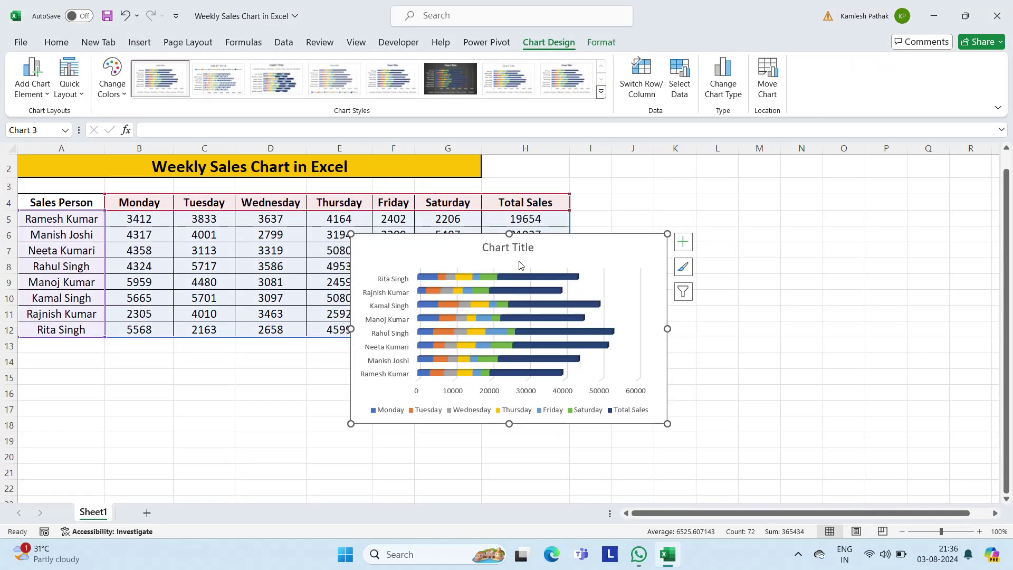
Undo an accidental title move and drag the stacked bar chart beside the table in columns J–Q
click(494, 247)
drag(494, 246, 659, 217)
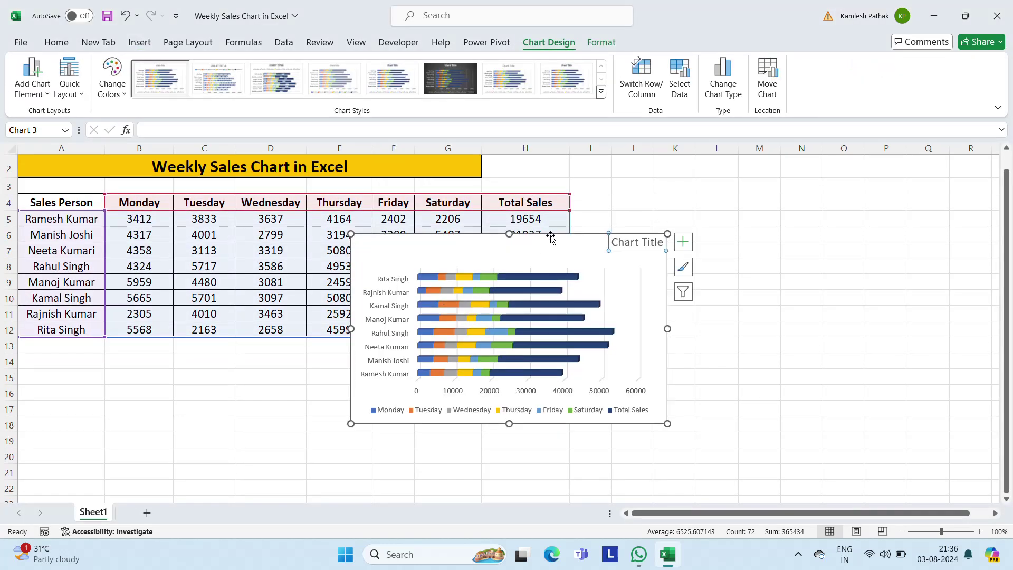
key(ctrl+z)
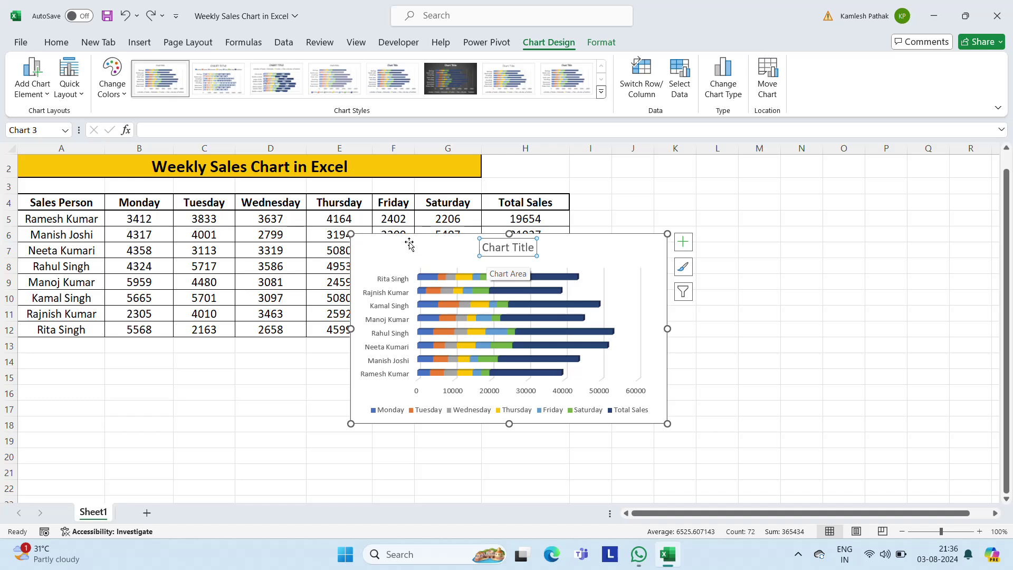
drag(409, 244, 660, 175)
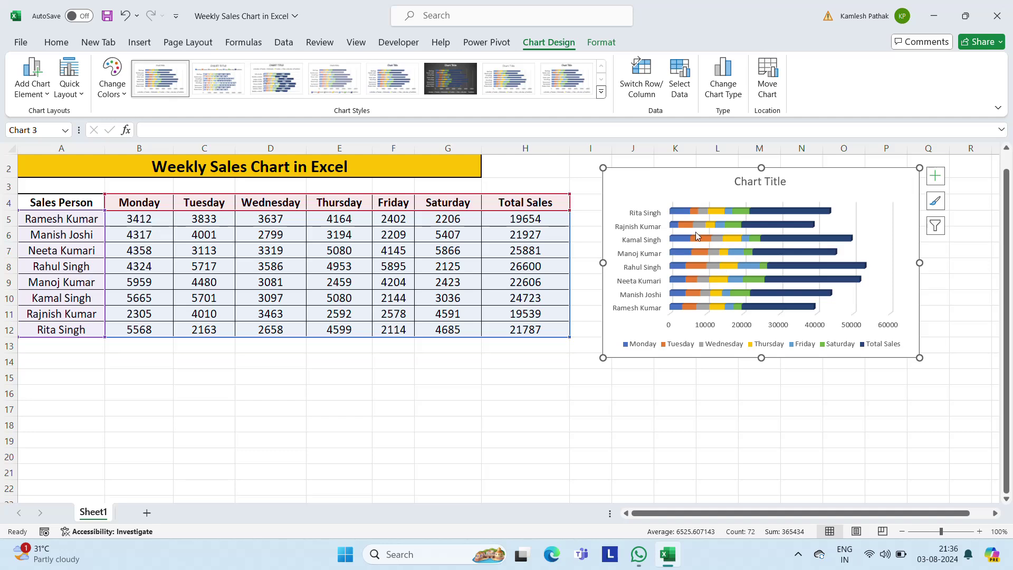
Stretch the chart taller toward row 20 and wider on both sides
drag(761, 358, 742, 469)
click(922, 323)
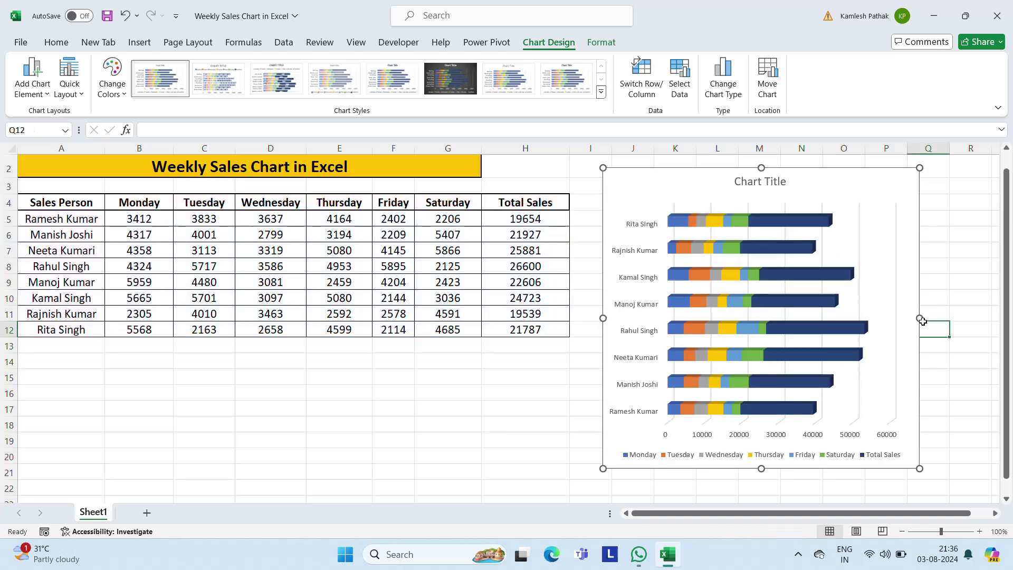
click(920, 319)
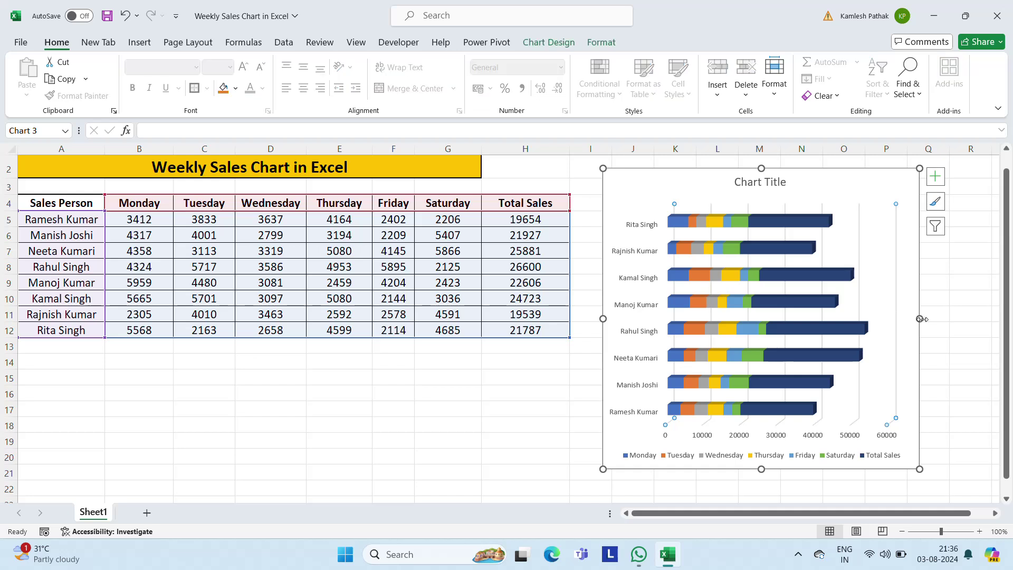
drag(921, 319, 992, 319)
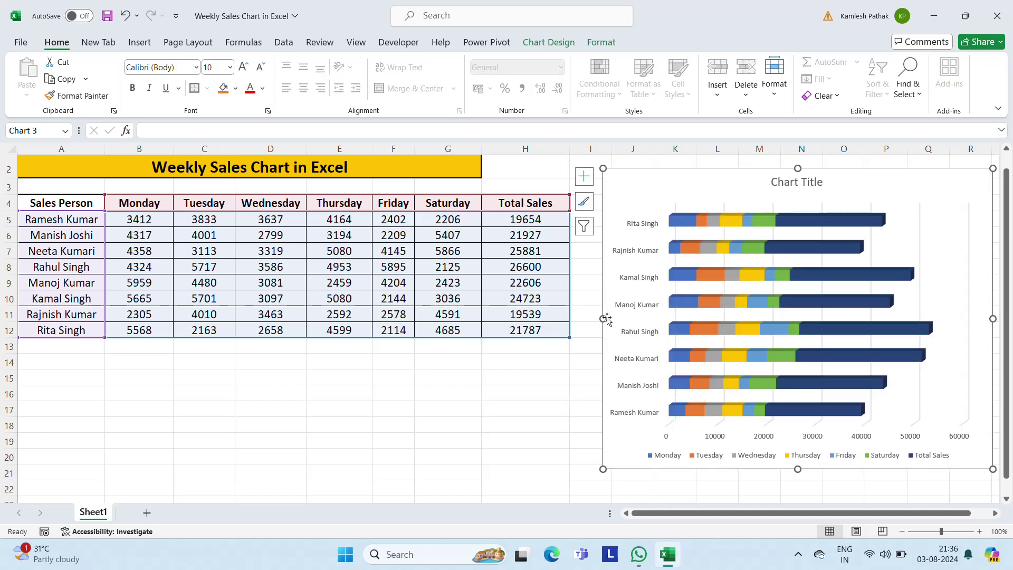
drag(604, 319, 590, 319)
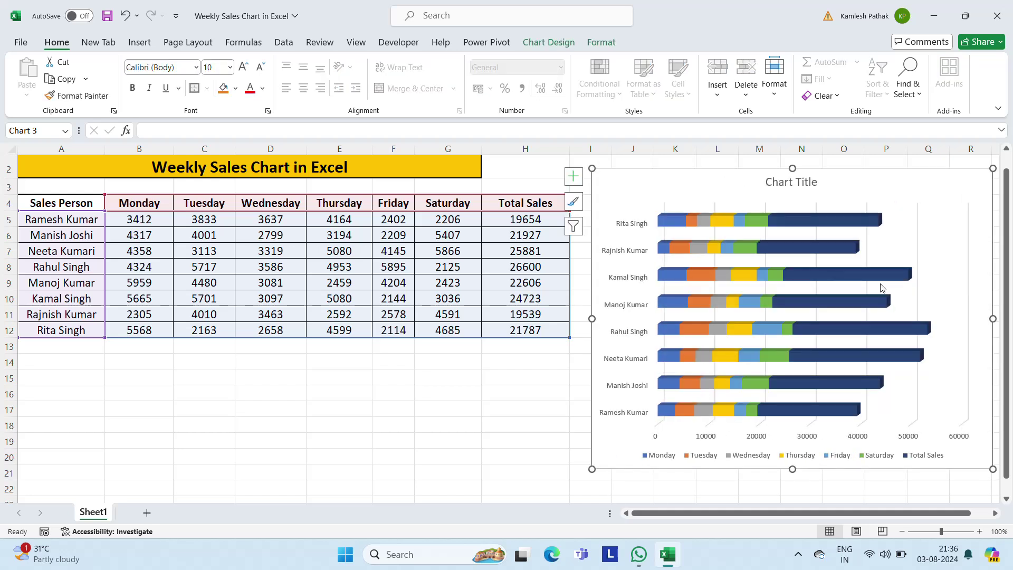
click(573, 176)
Add daily value labels and a data table with legend keys, leaving Axis Titles off
click(474, 233)
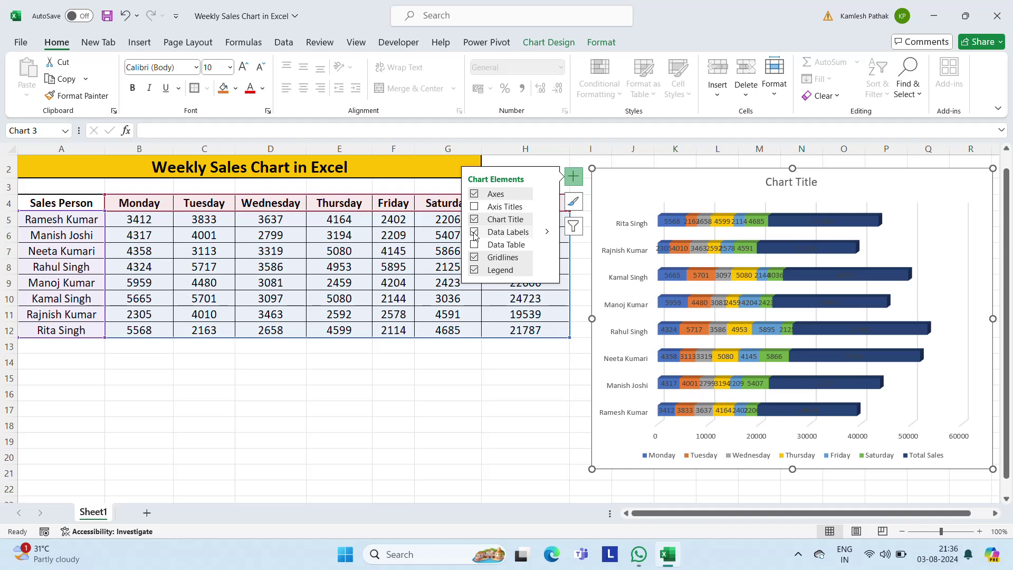
click(474, 245)
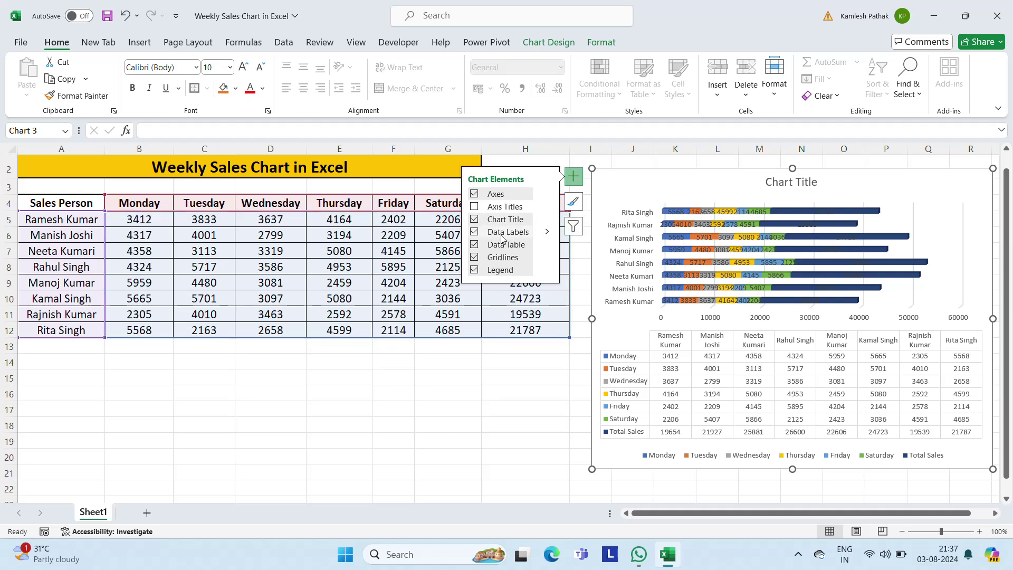
click(548, 245)
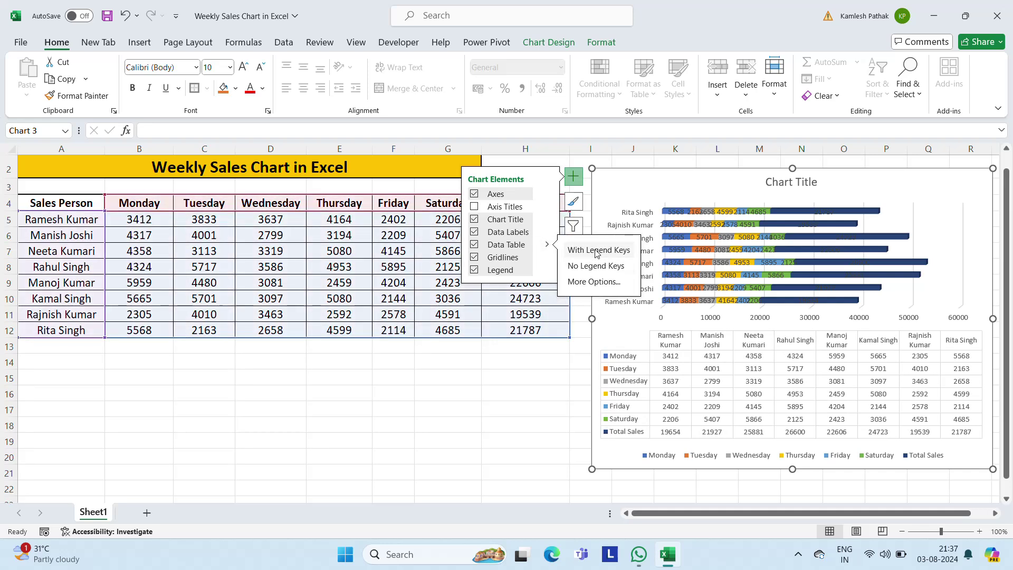
click(474, 207)
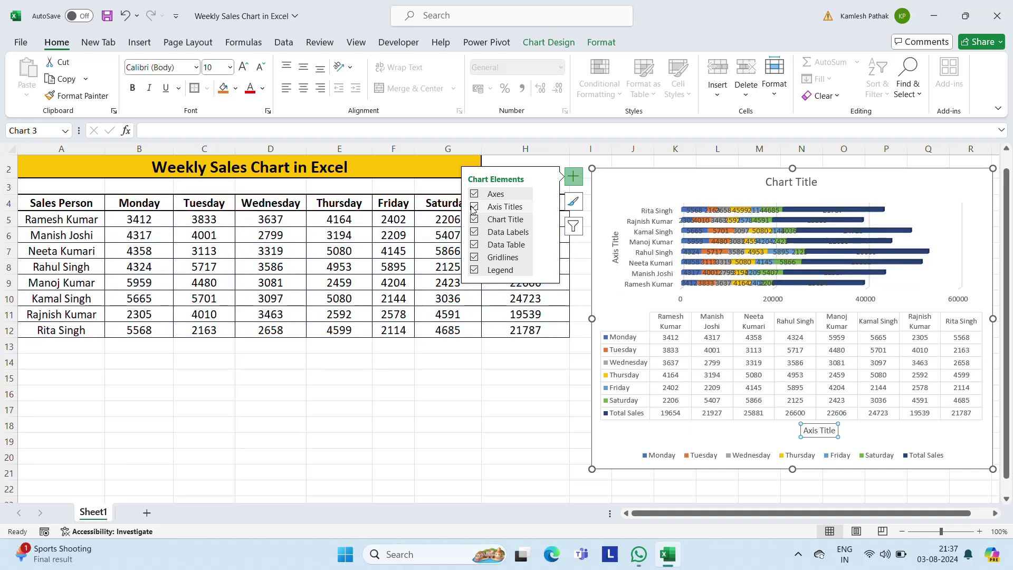
click(474, 207)
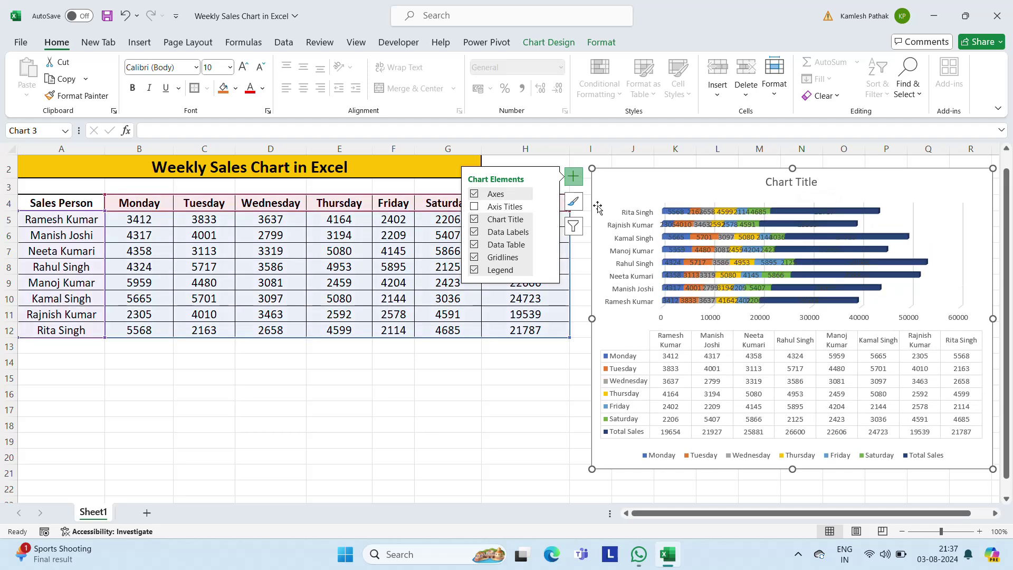
Apply the dark style from the Chart Styles gallery to the 3-D stacked bar chart
click(573, 201)
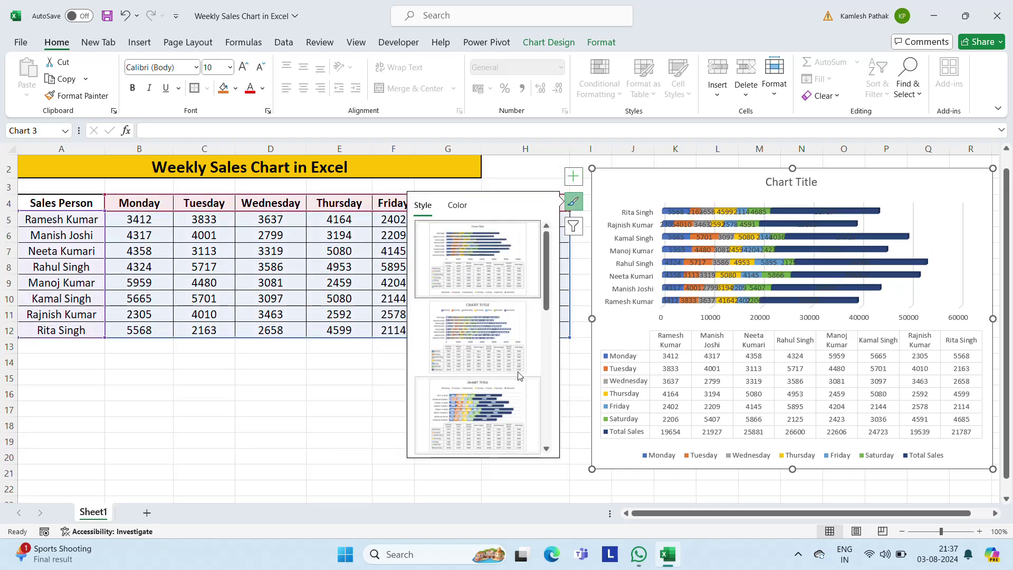
scroll(496, 390, down, 1)
scroll(480, 398, down, 1)
scroll(467, 404, down, 1)
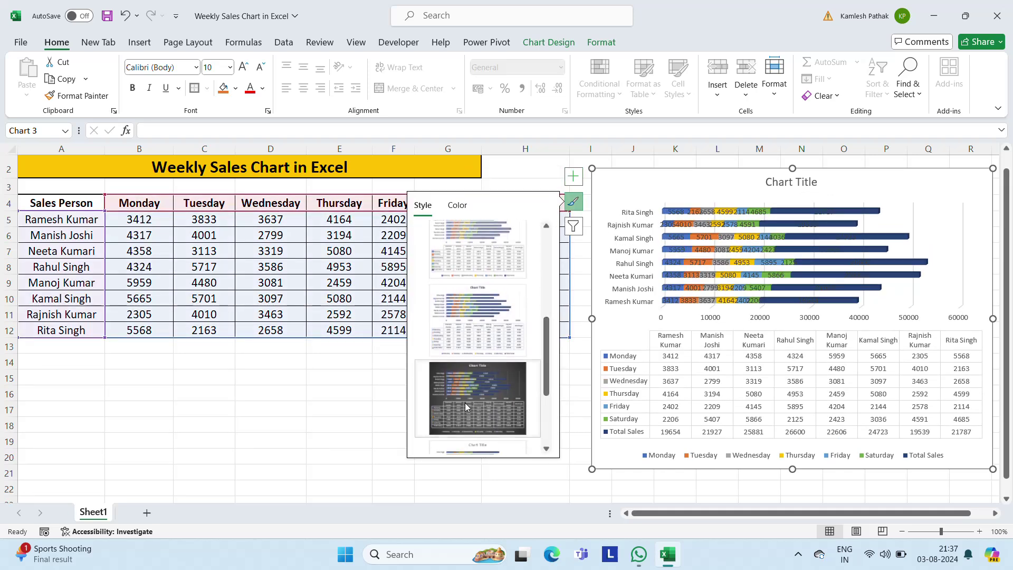
click(464, 403)
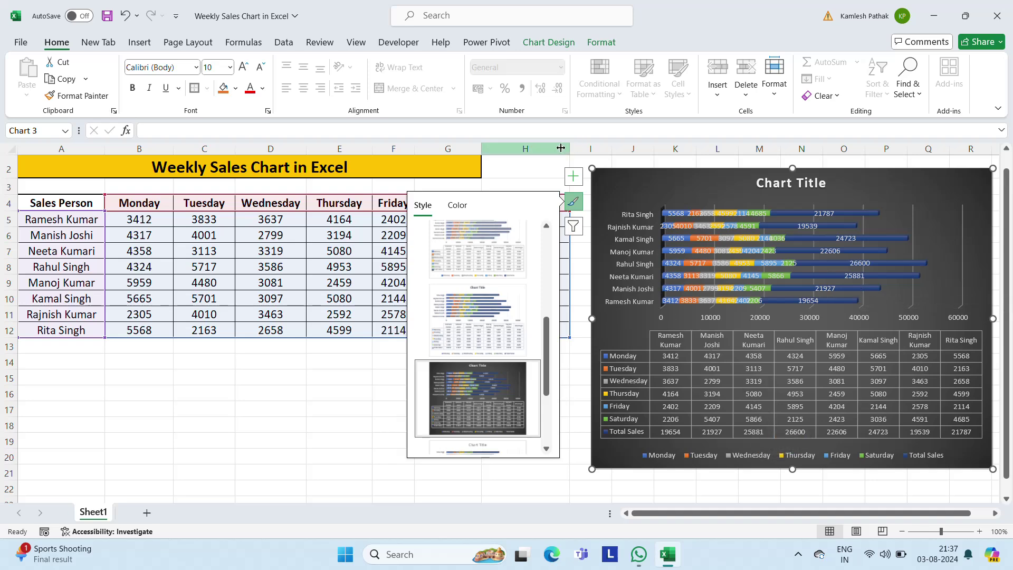
click(288, 389)
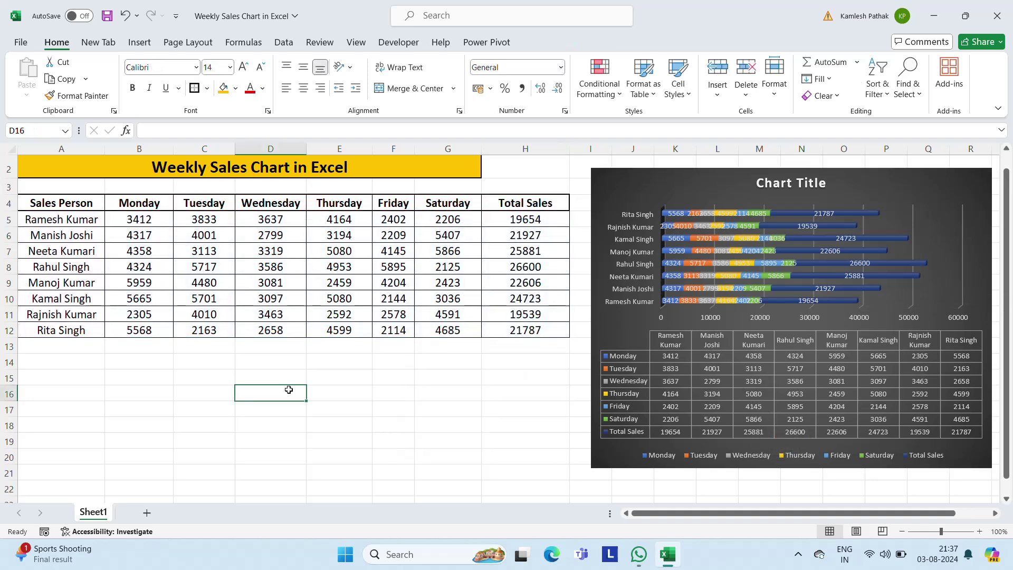
click(203, 348)
click(192, 199)
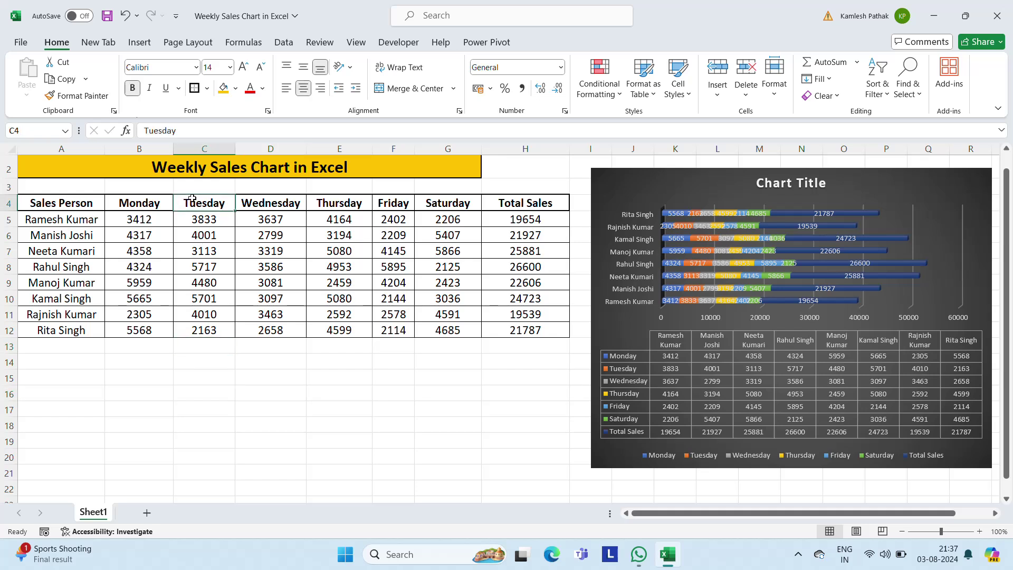
key(Left)
key(Left)
key(Right)
key(Right)
click(141, 43)
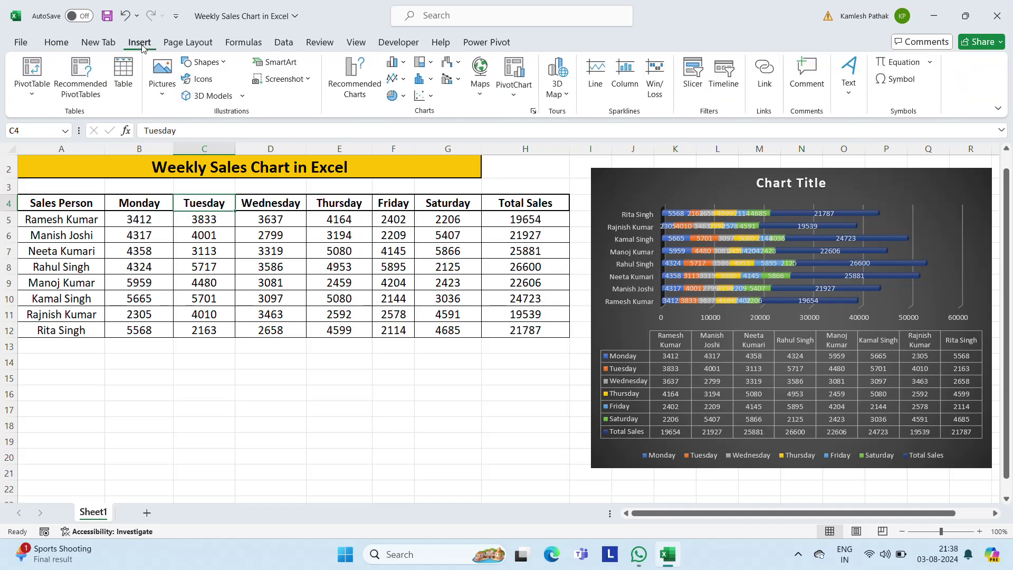
click(397, 62)
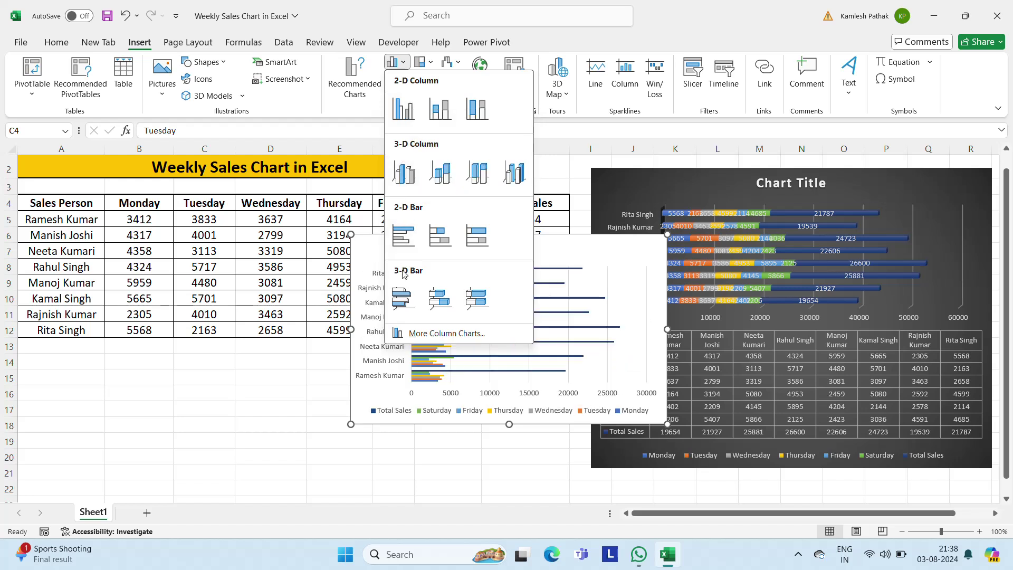
click(209, 412)
click(647, 191)
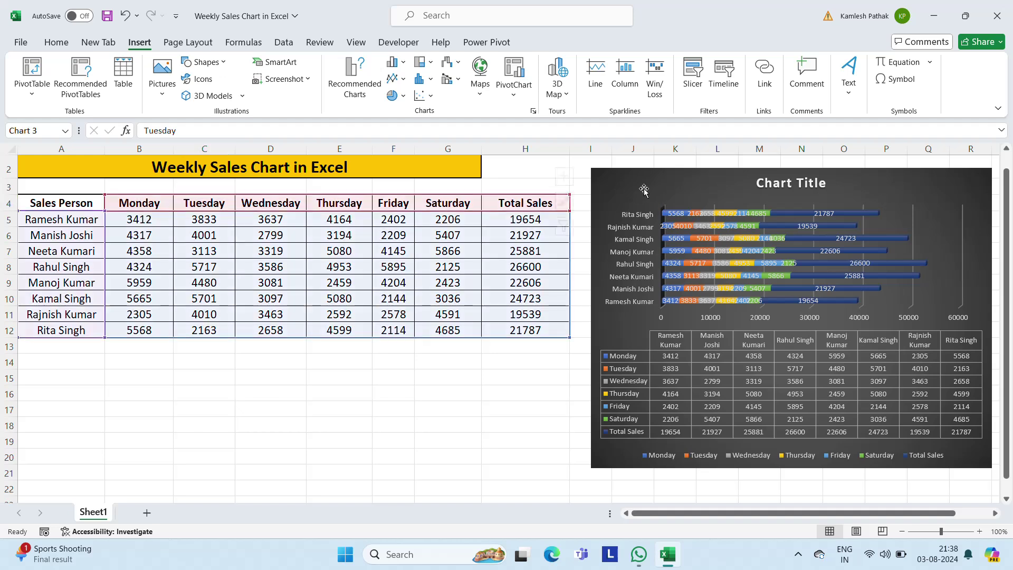
click(380, 345)
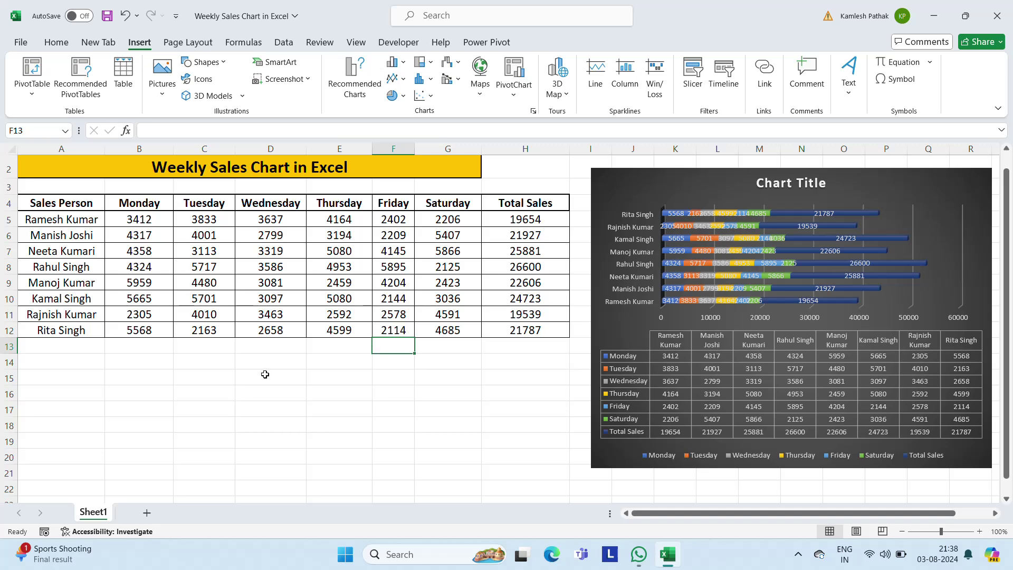
click(797, 554)
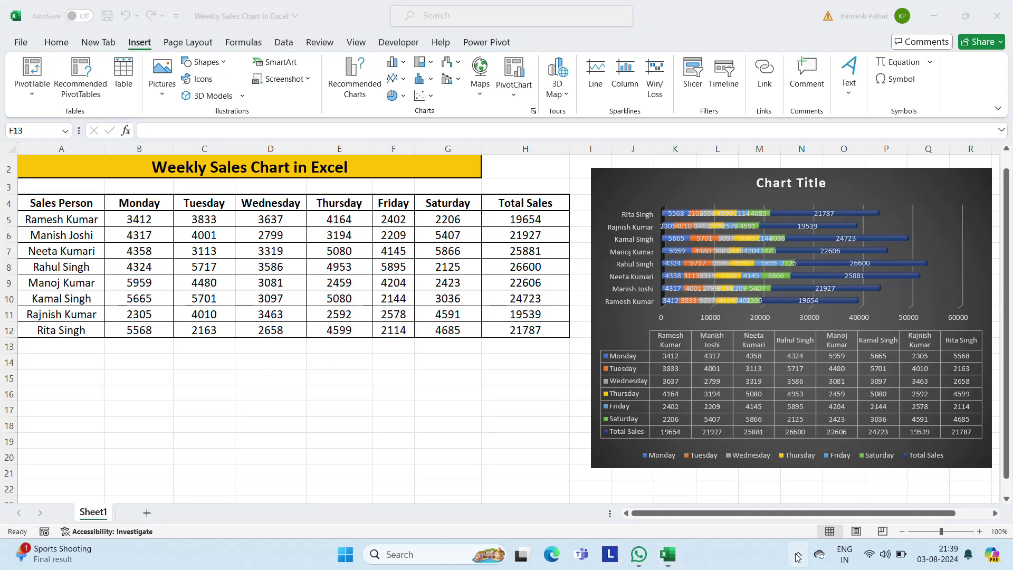
click(746, 517)
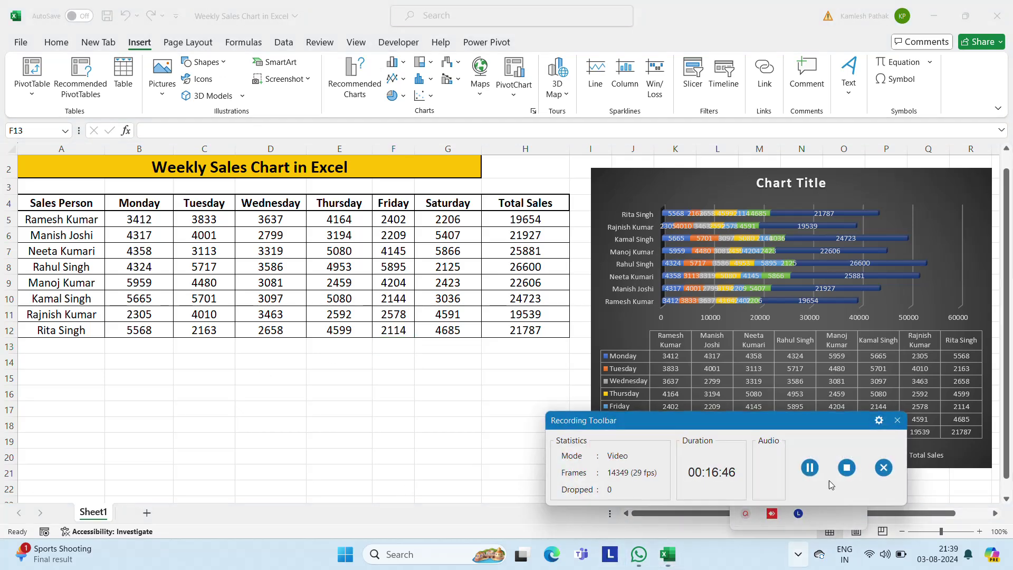